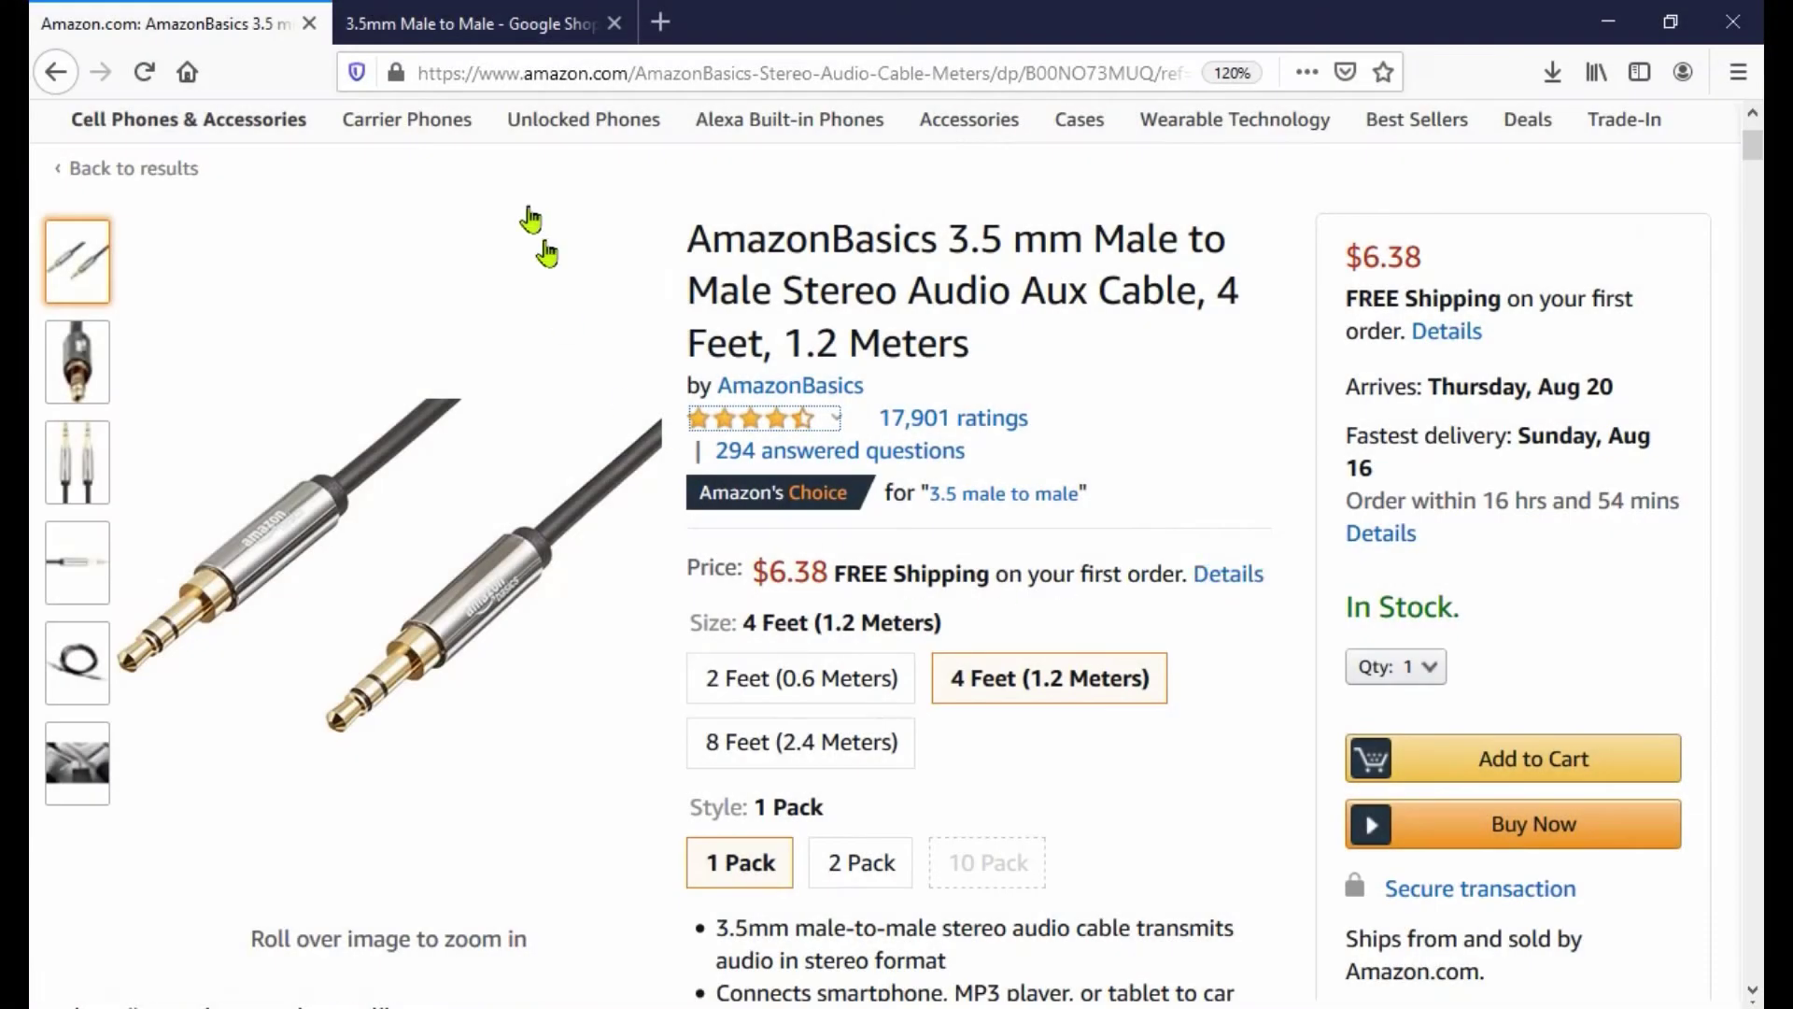
left_click(514, 23)
scroll(1068, 497, "down", 5)
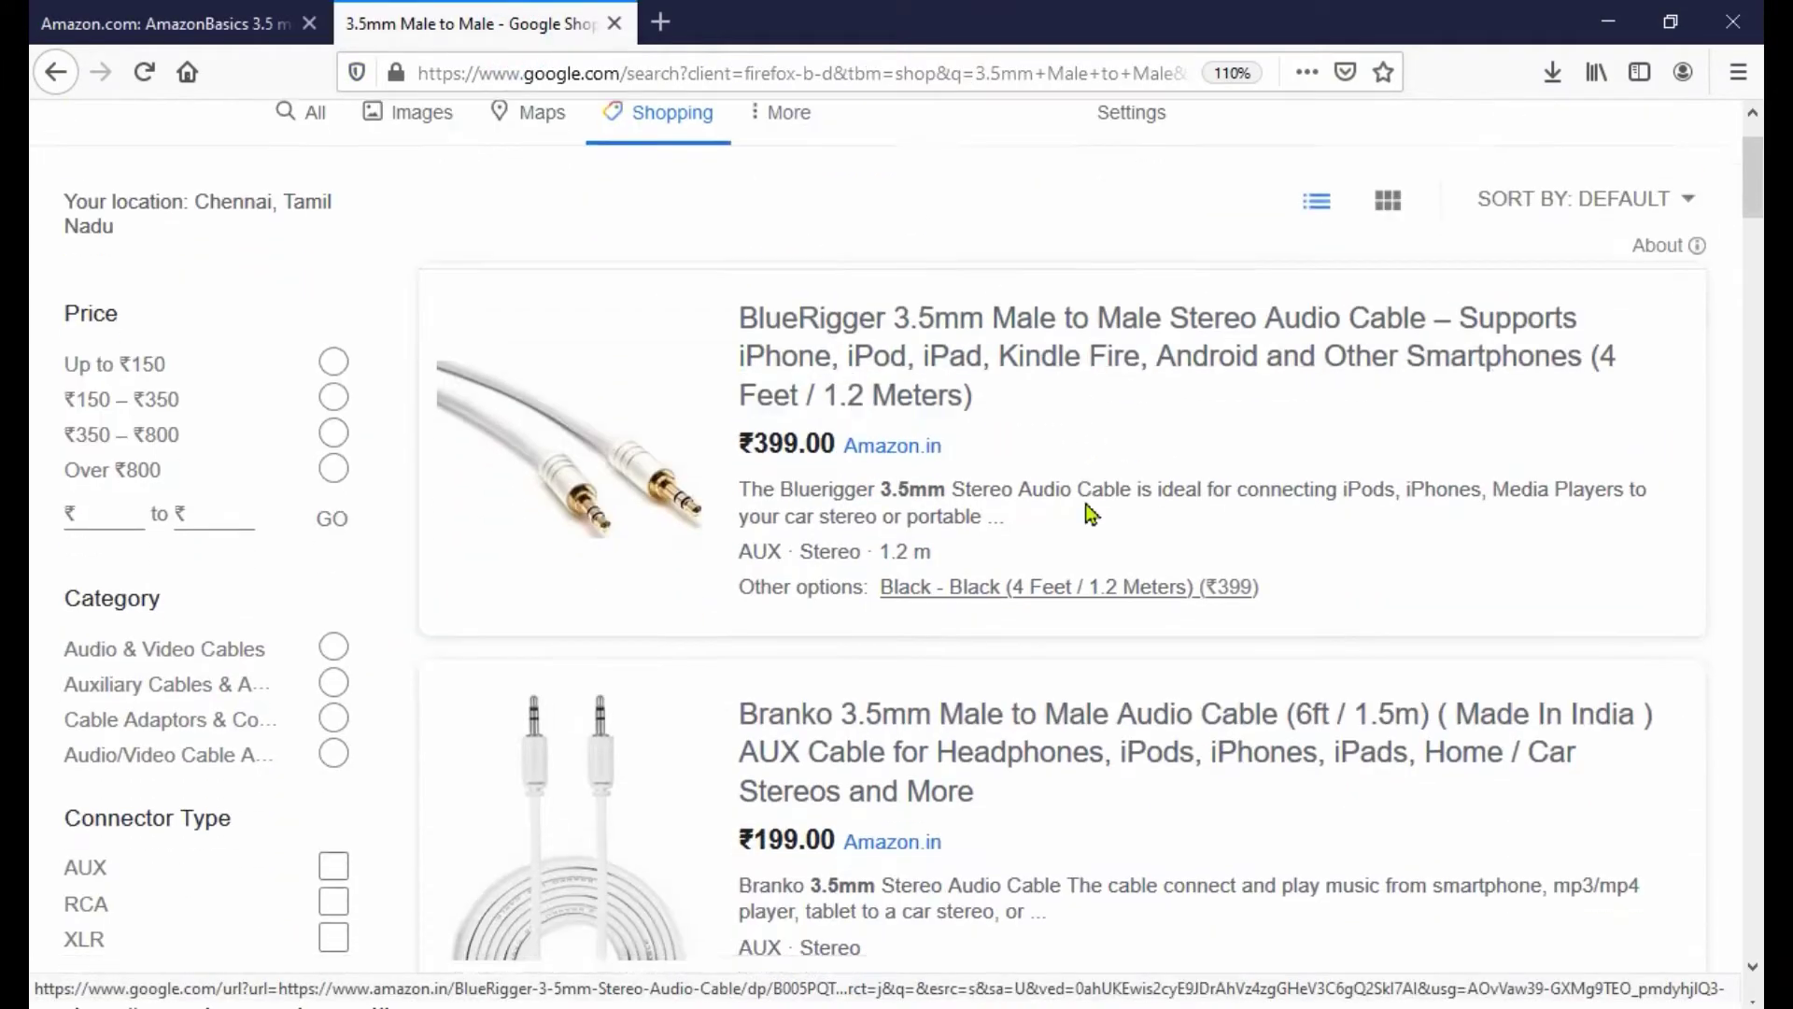
scroll(981, 602, "down", 1)
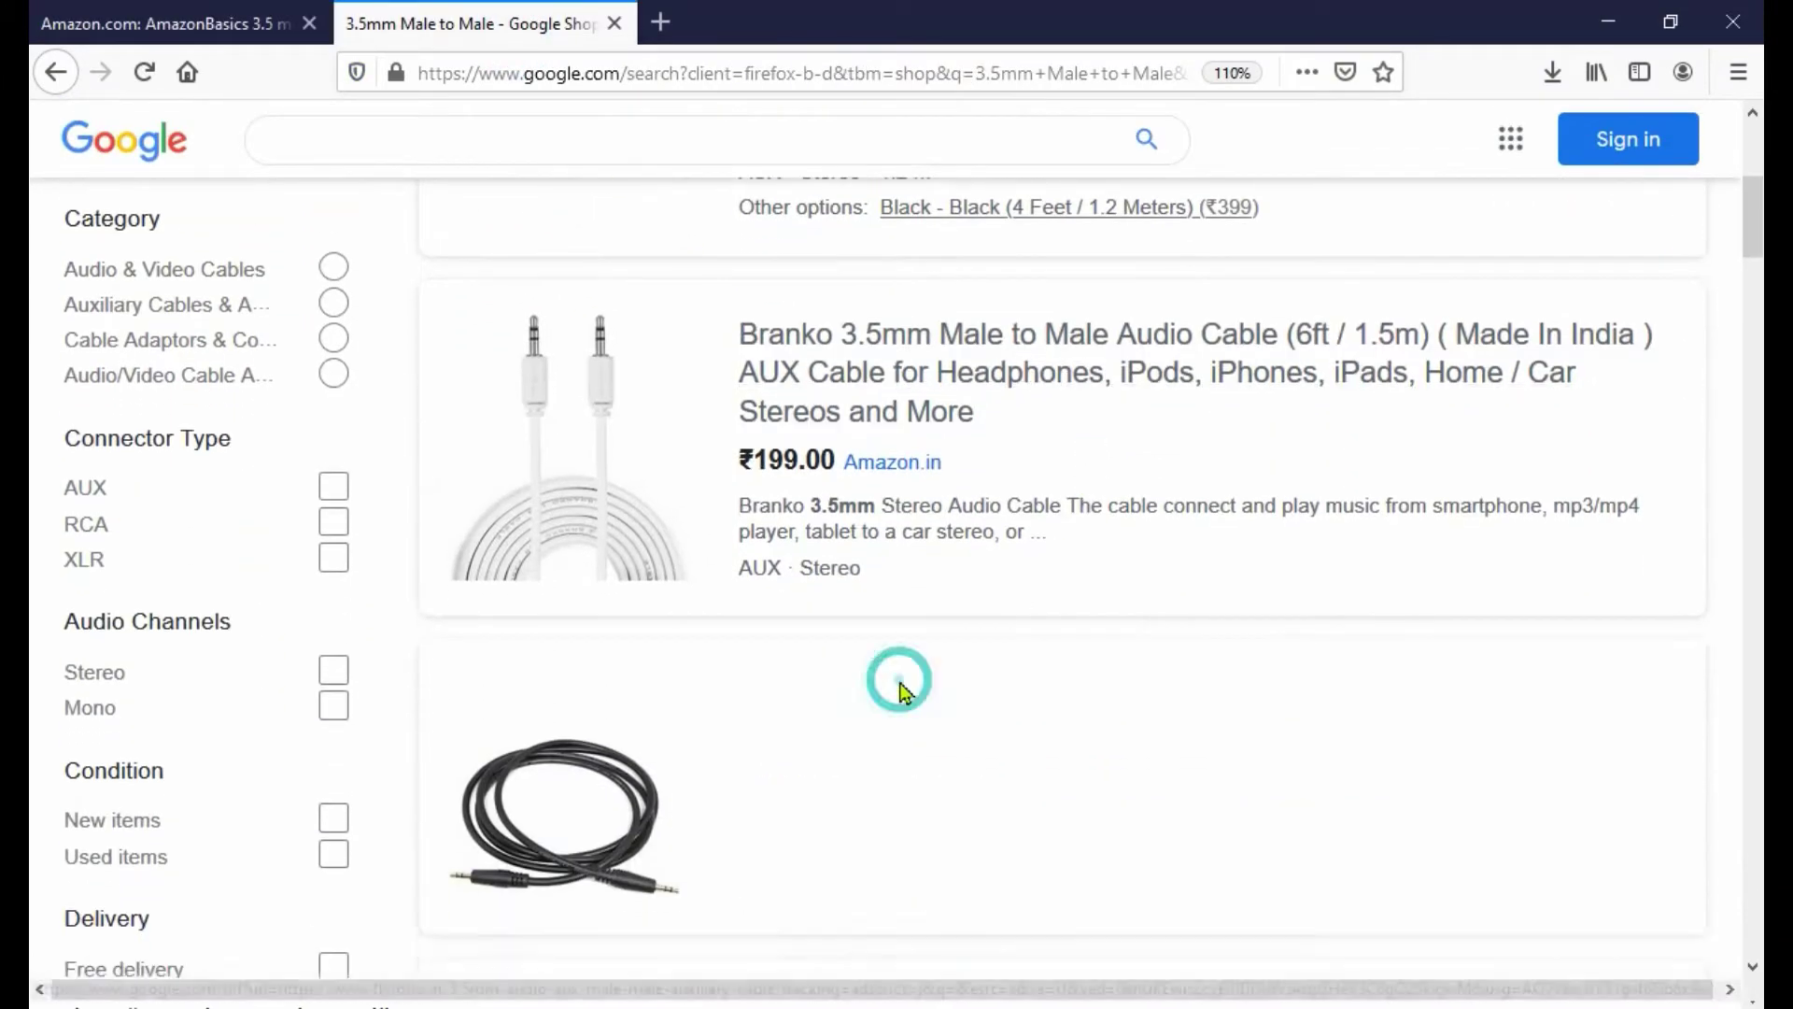
left_click(910, 692)
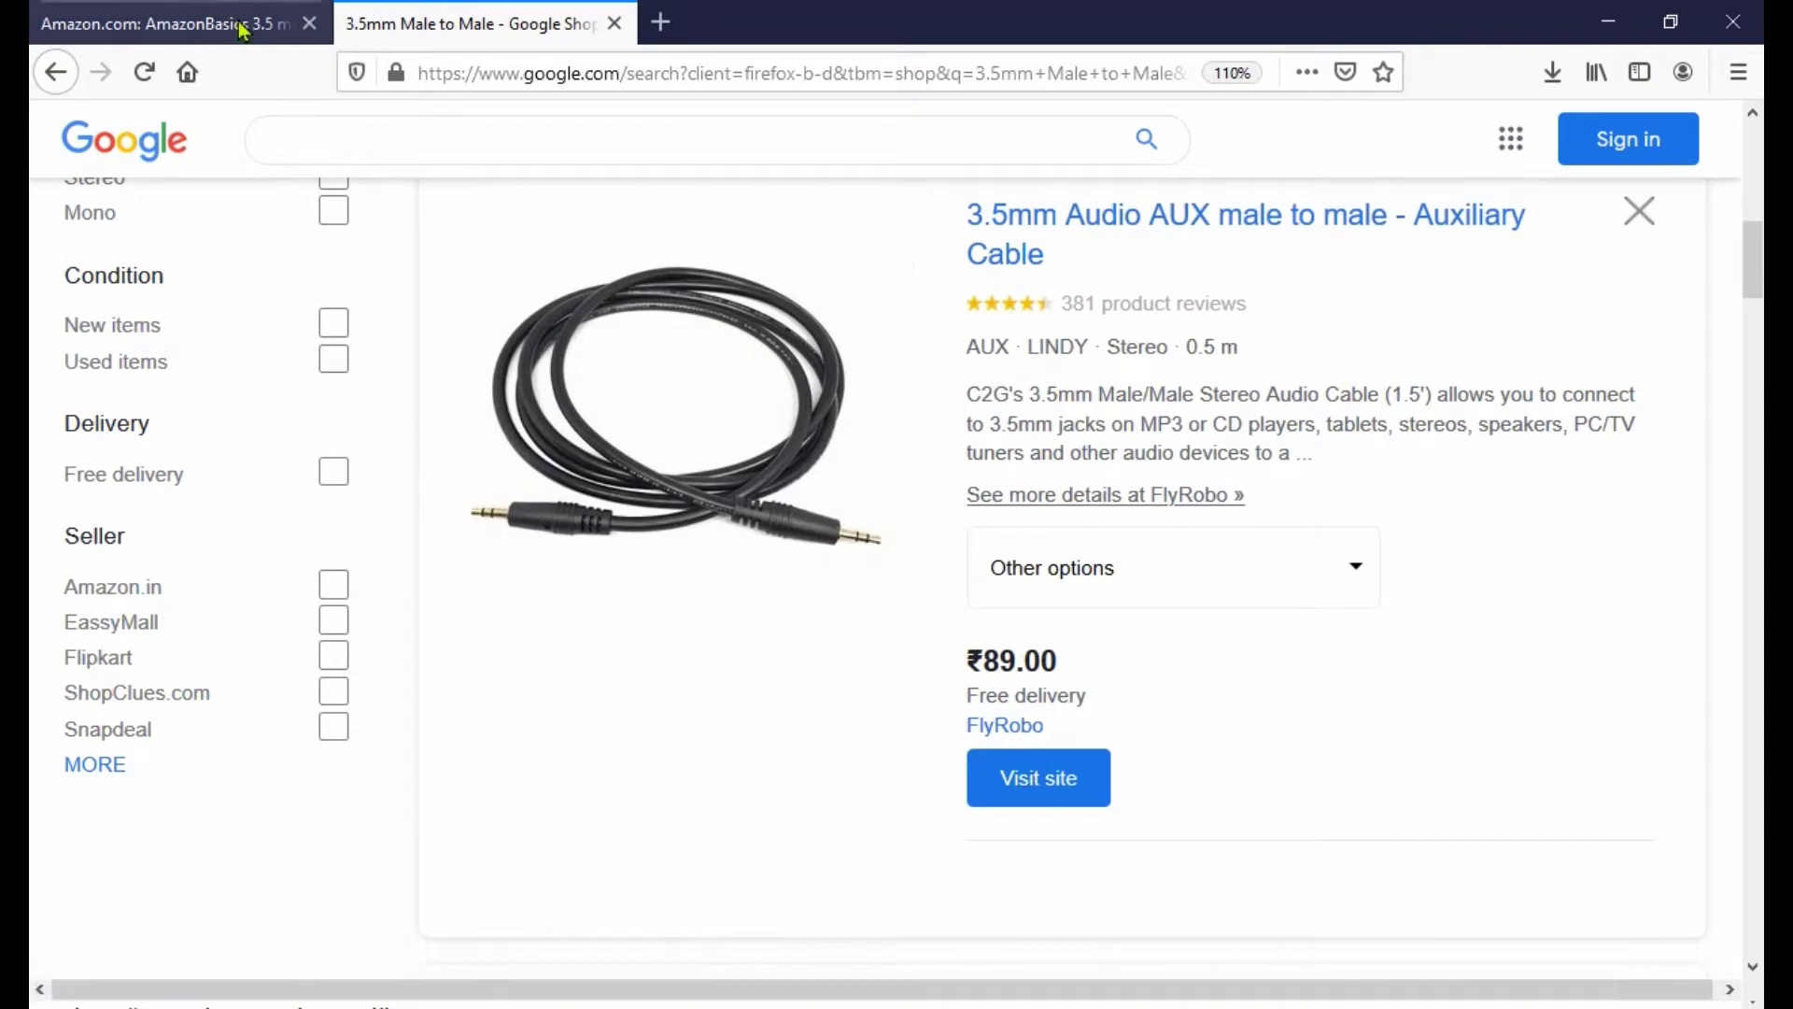
left_click(244, 24)
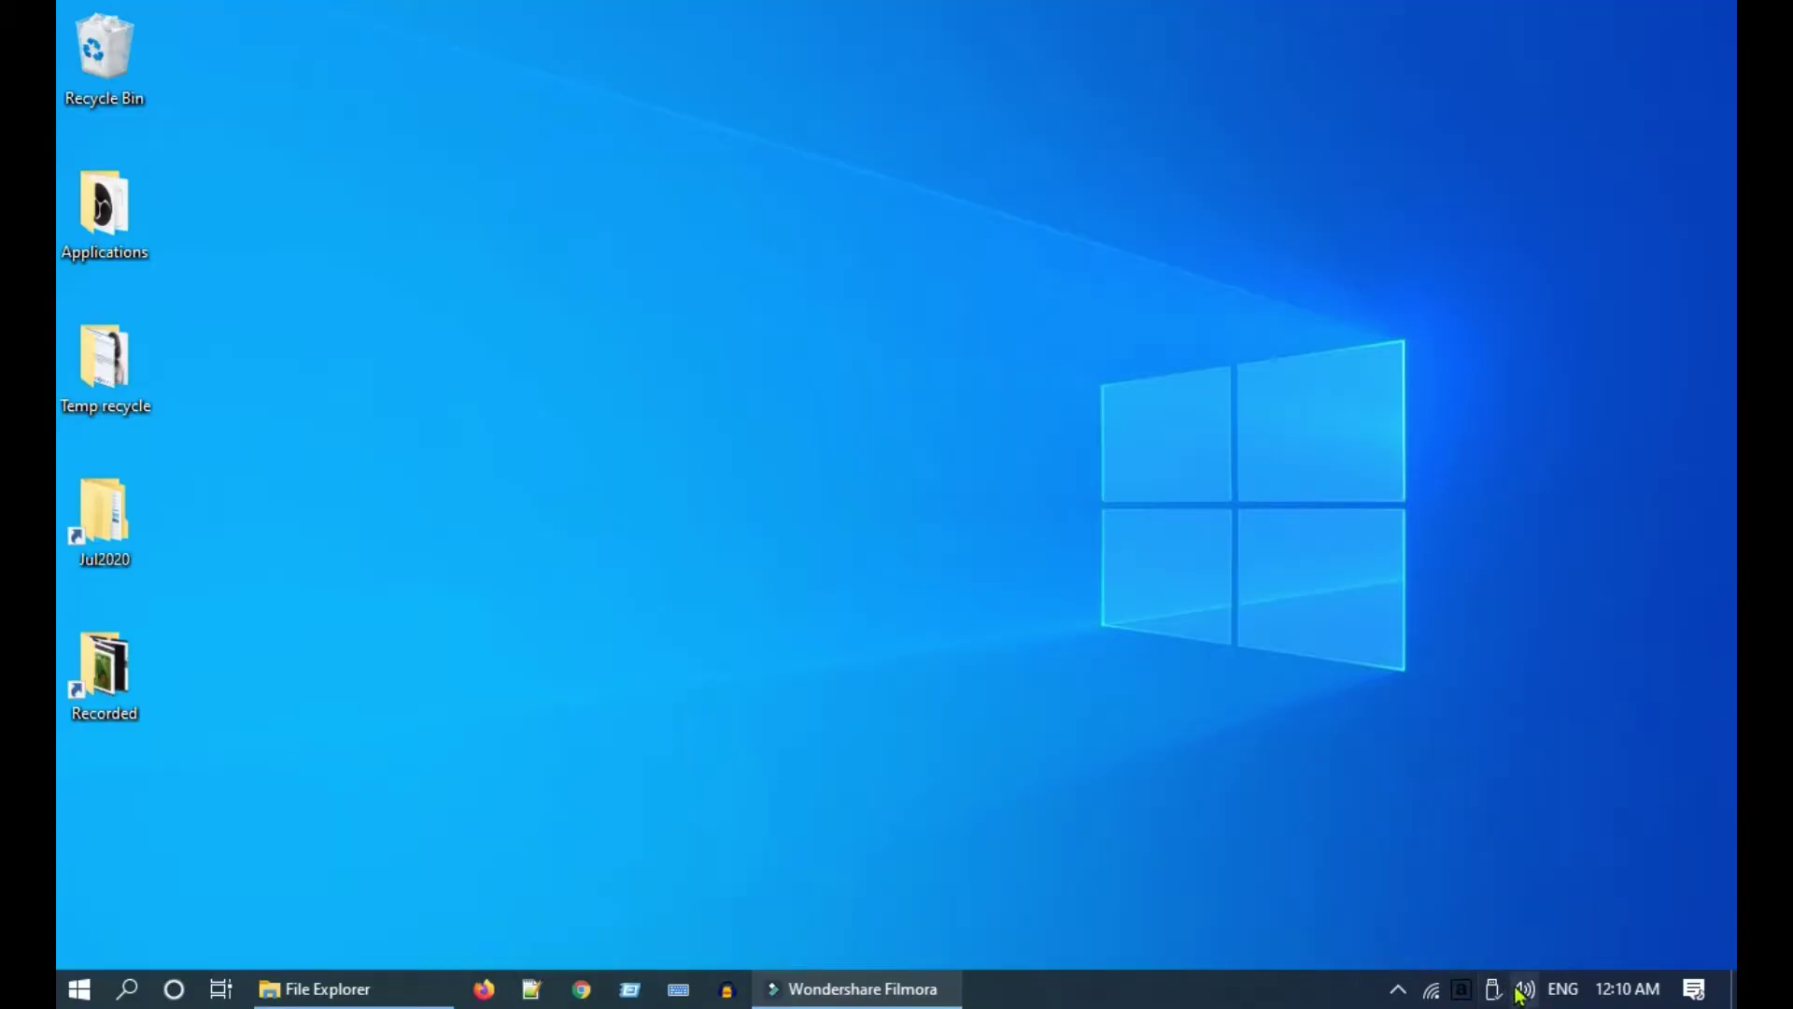
- In the Sound Control Panel's Recording list, make Stereo Mix the default recording device
right_click(1522, 990)
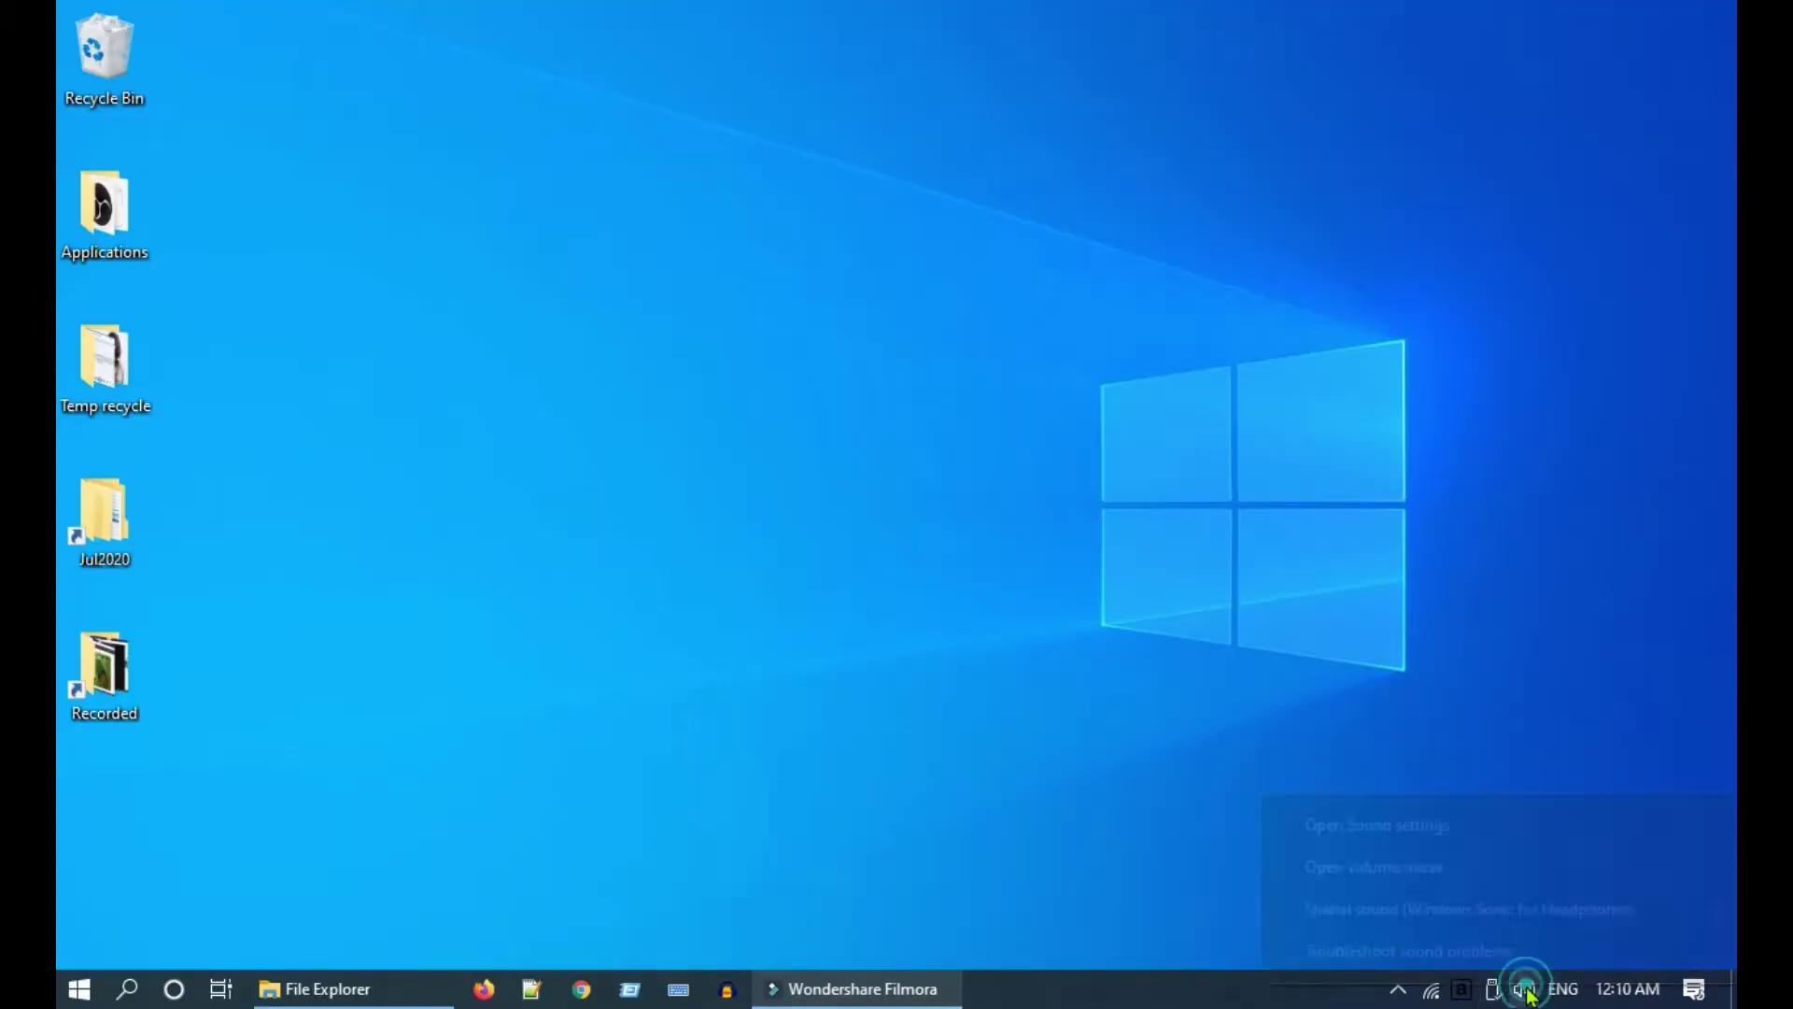
left_click(1511, 830)
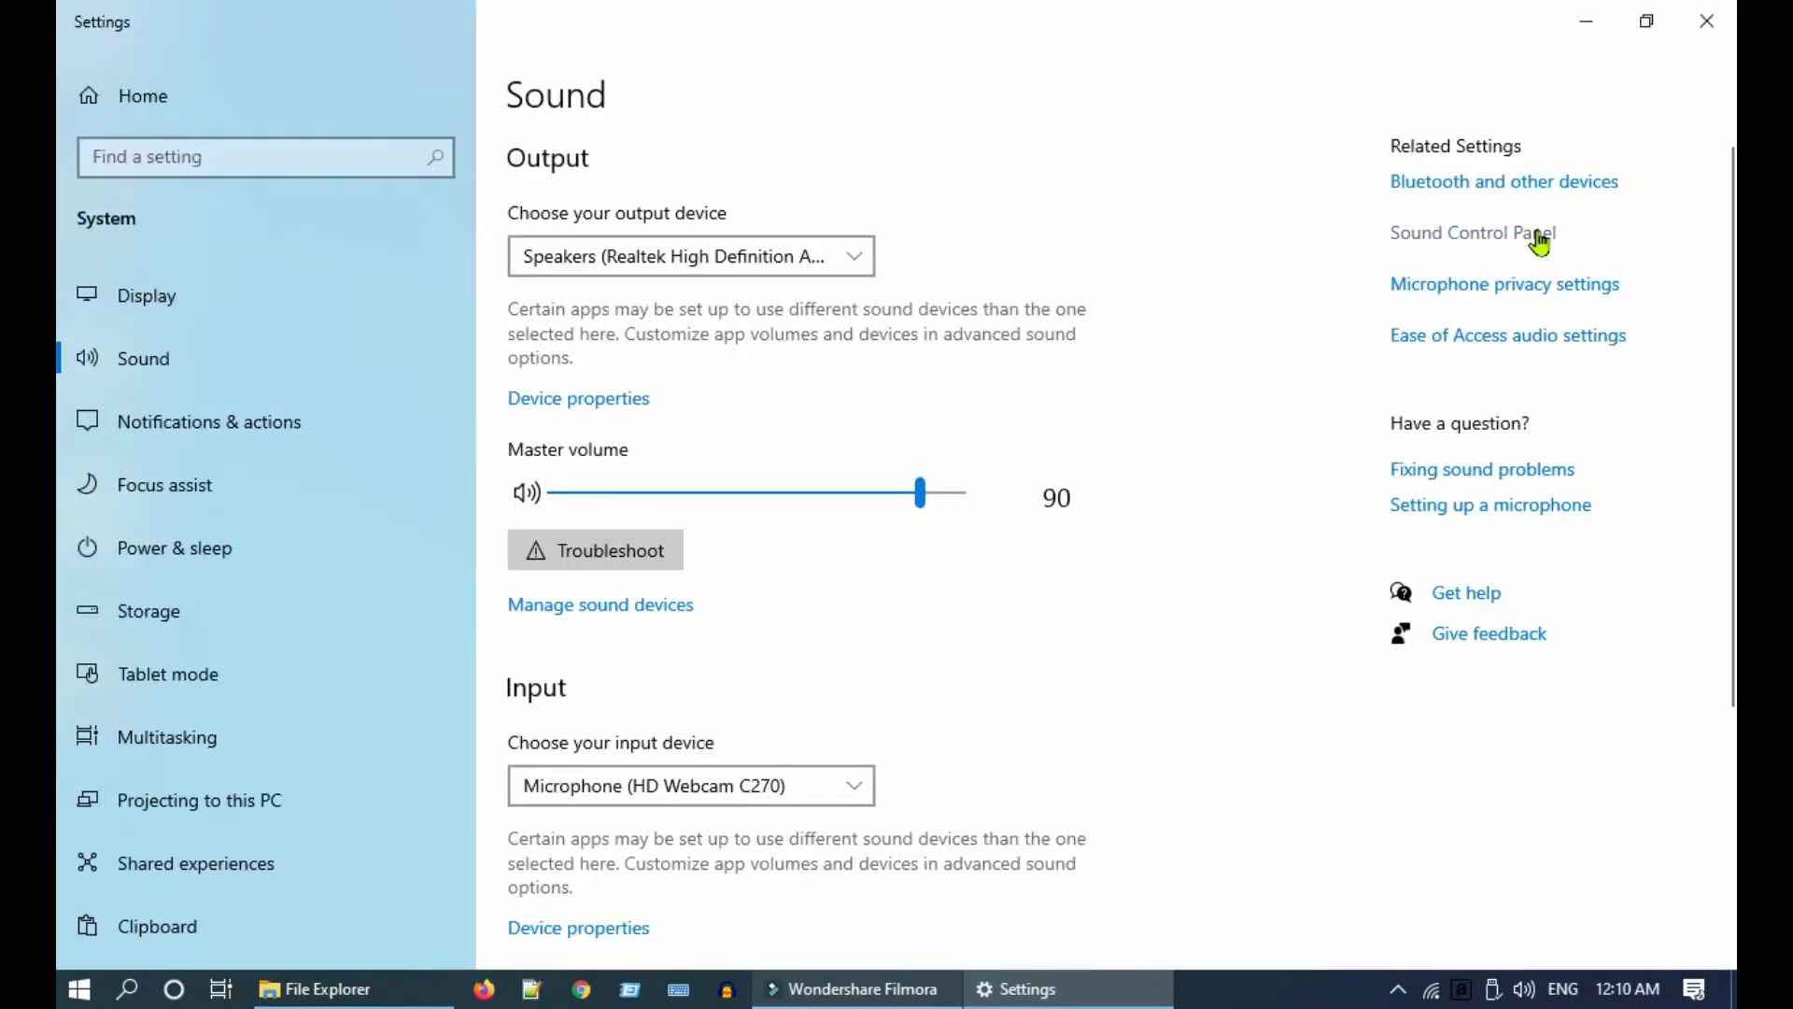
left_click(1536, 242)
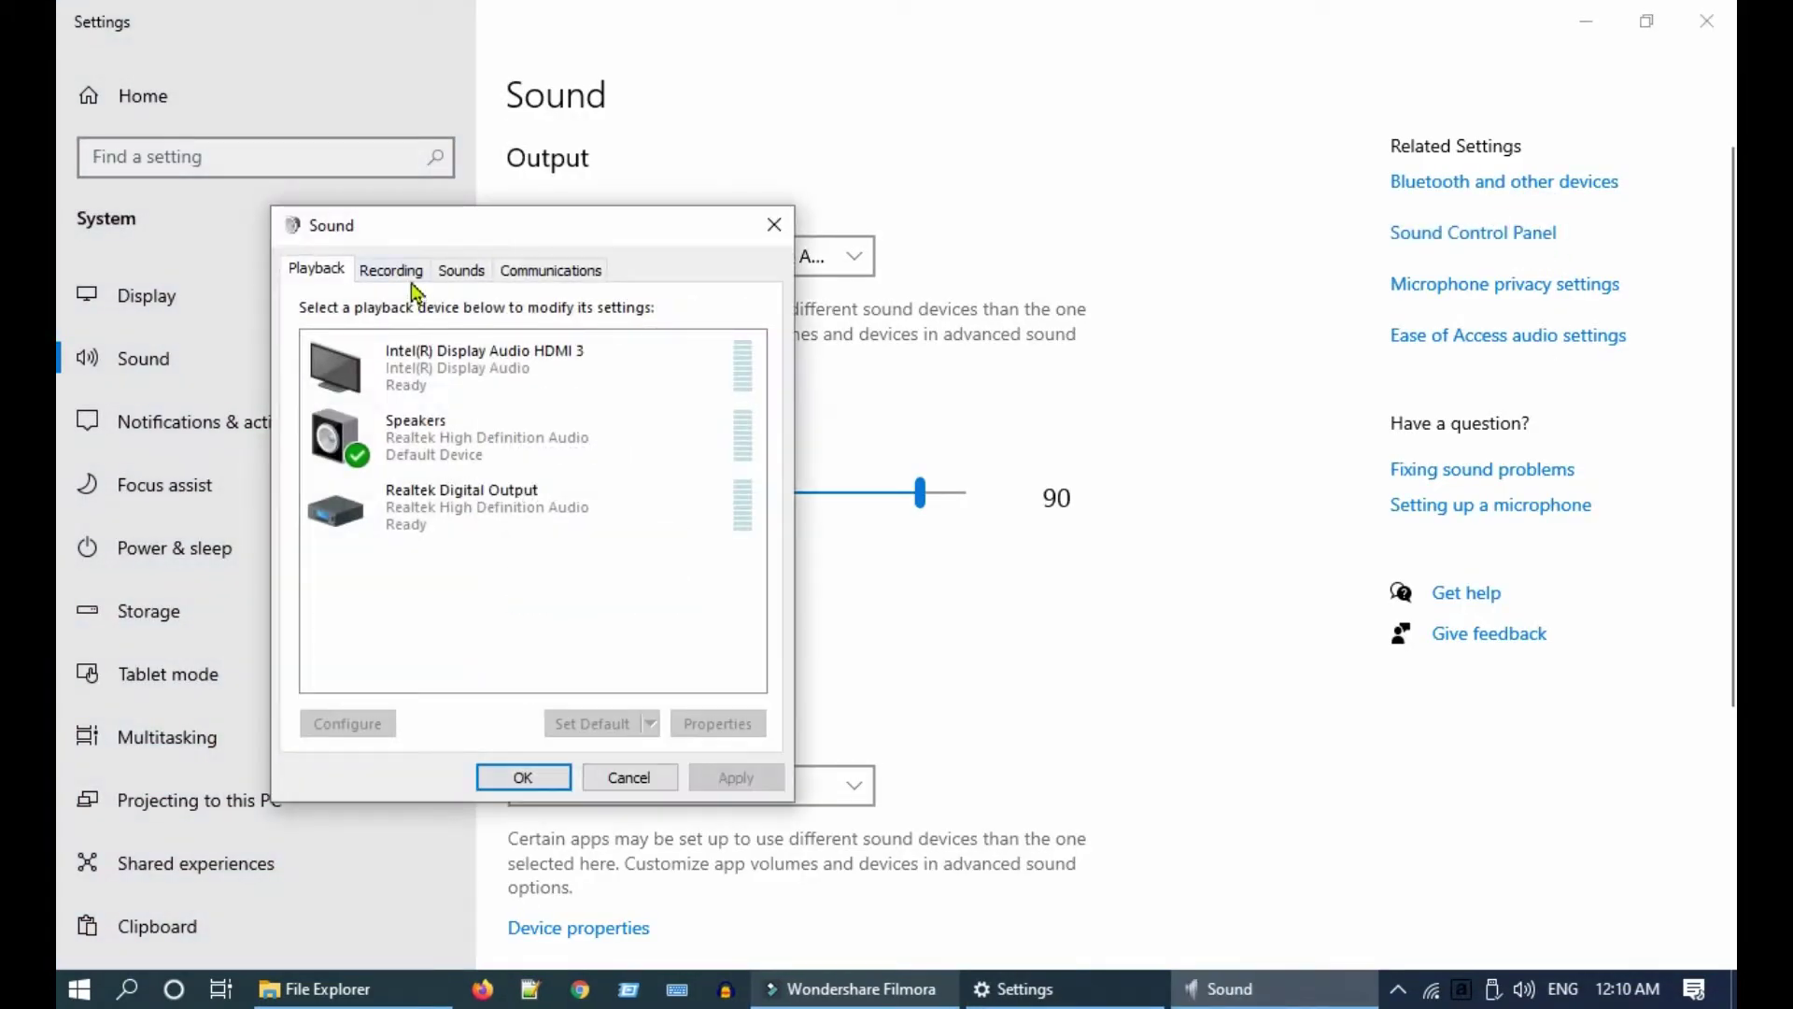
left_click(406, 276)
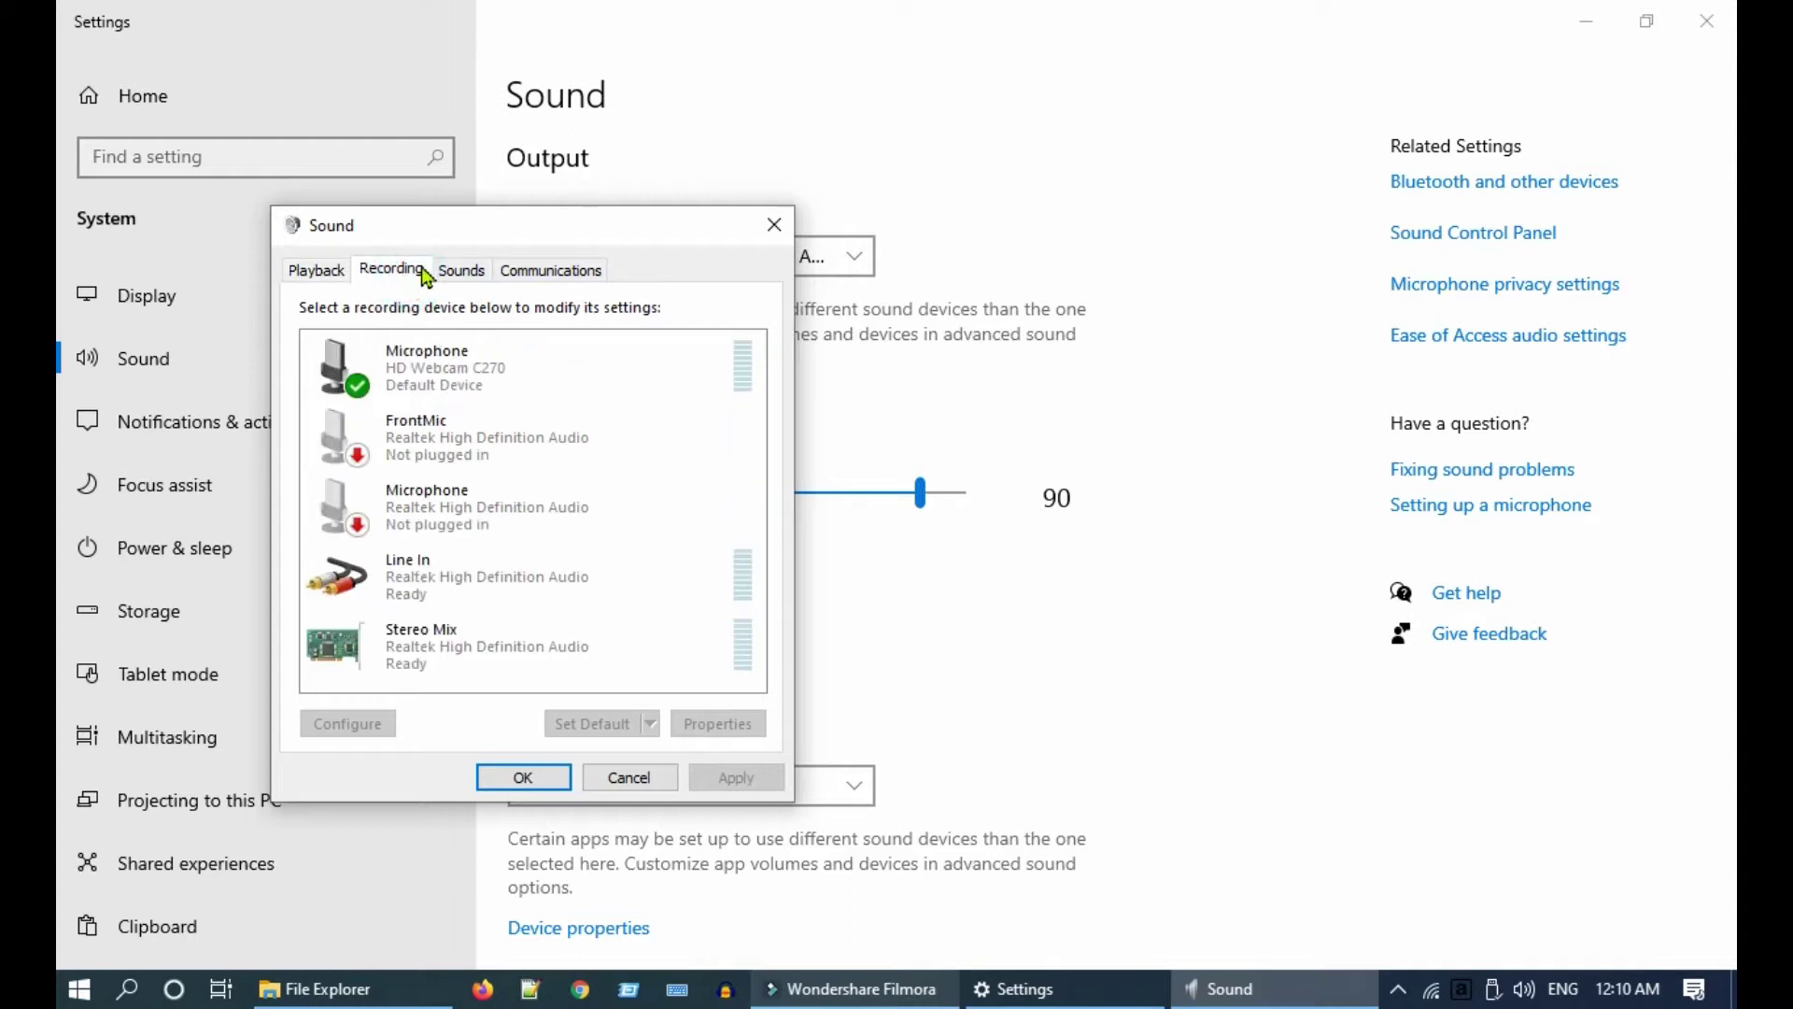
right_click(512, 662)
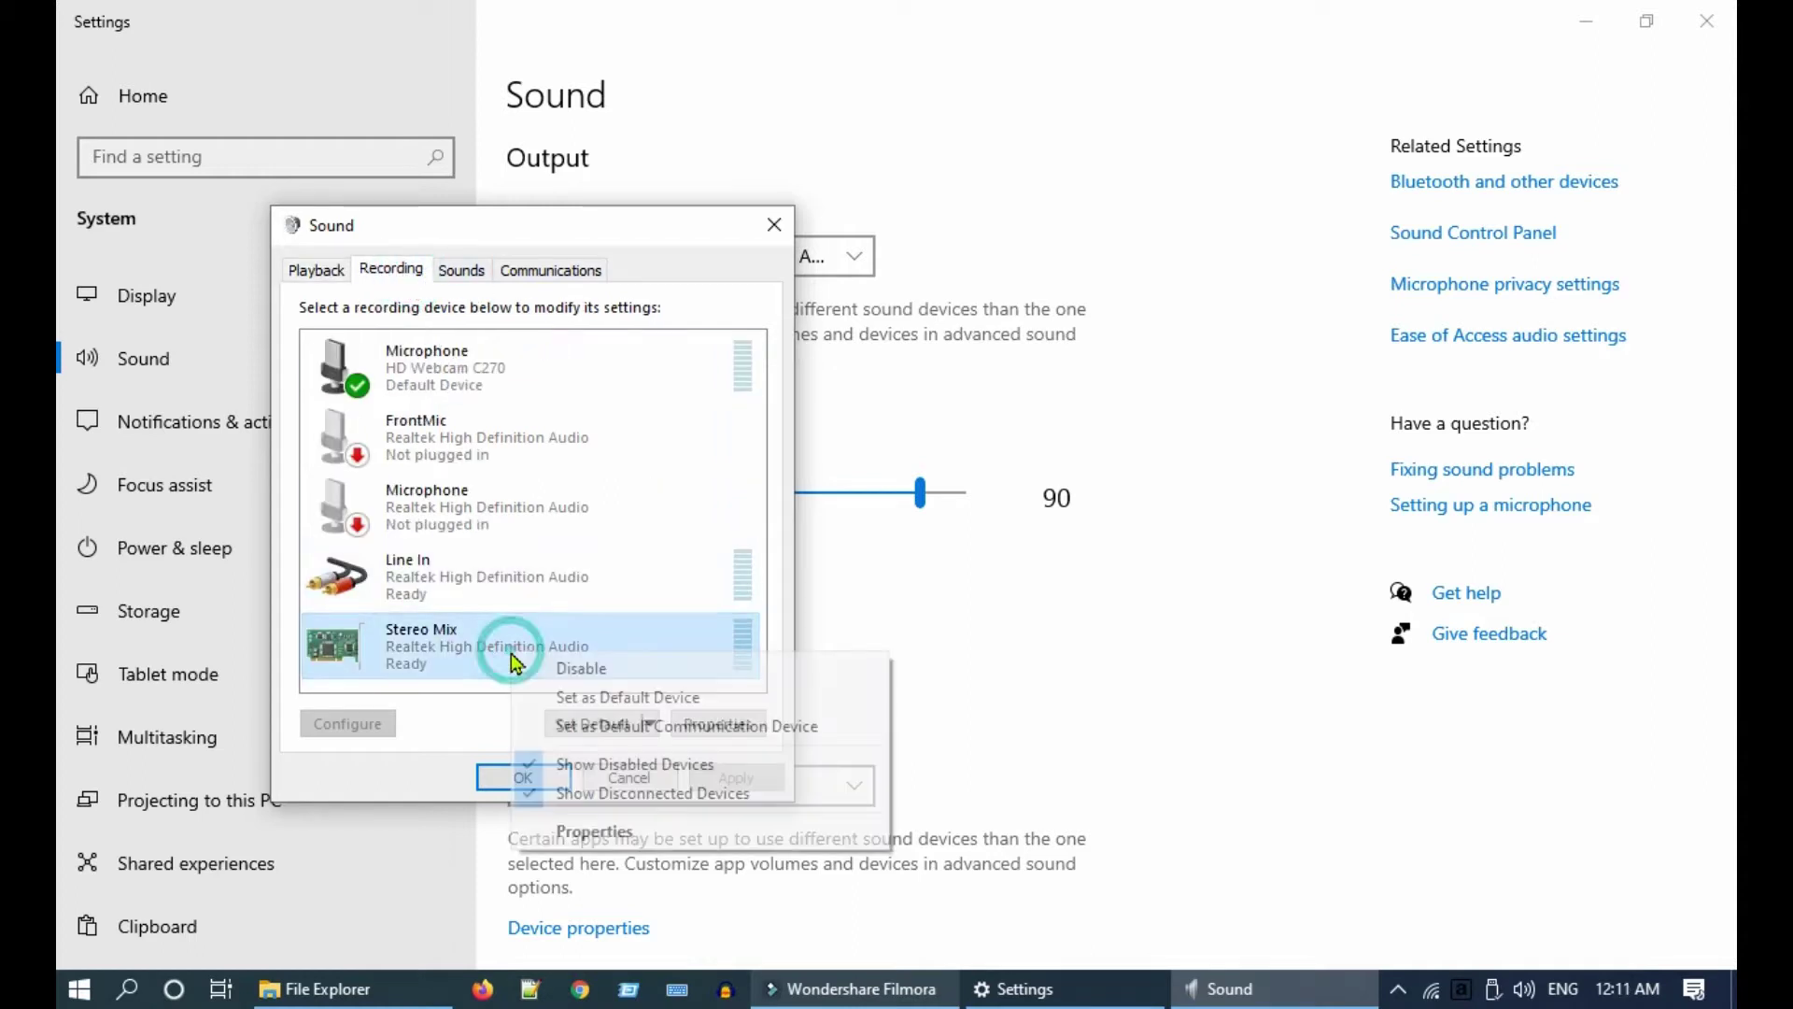
left_click(710, 700)
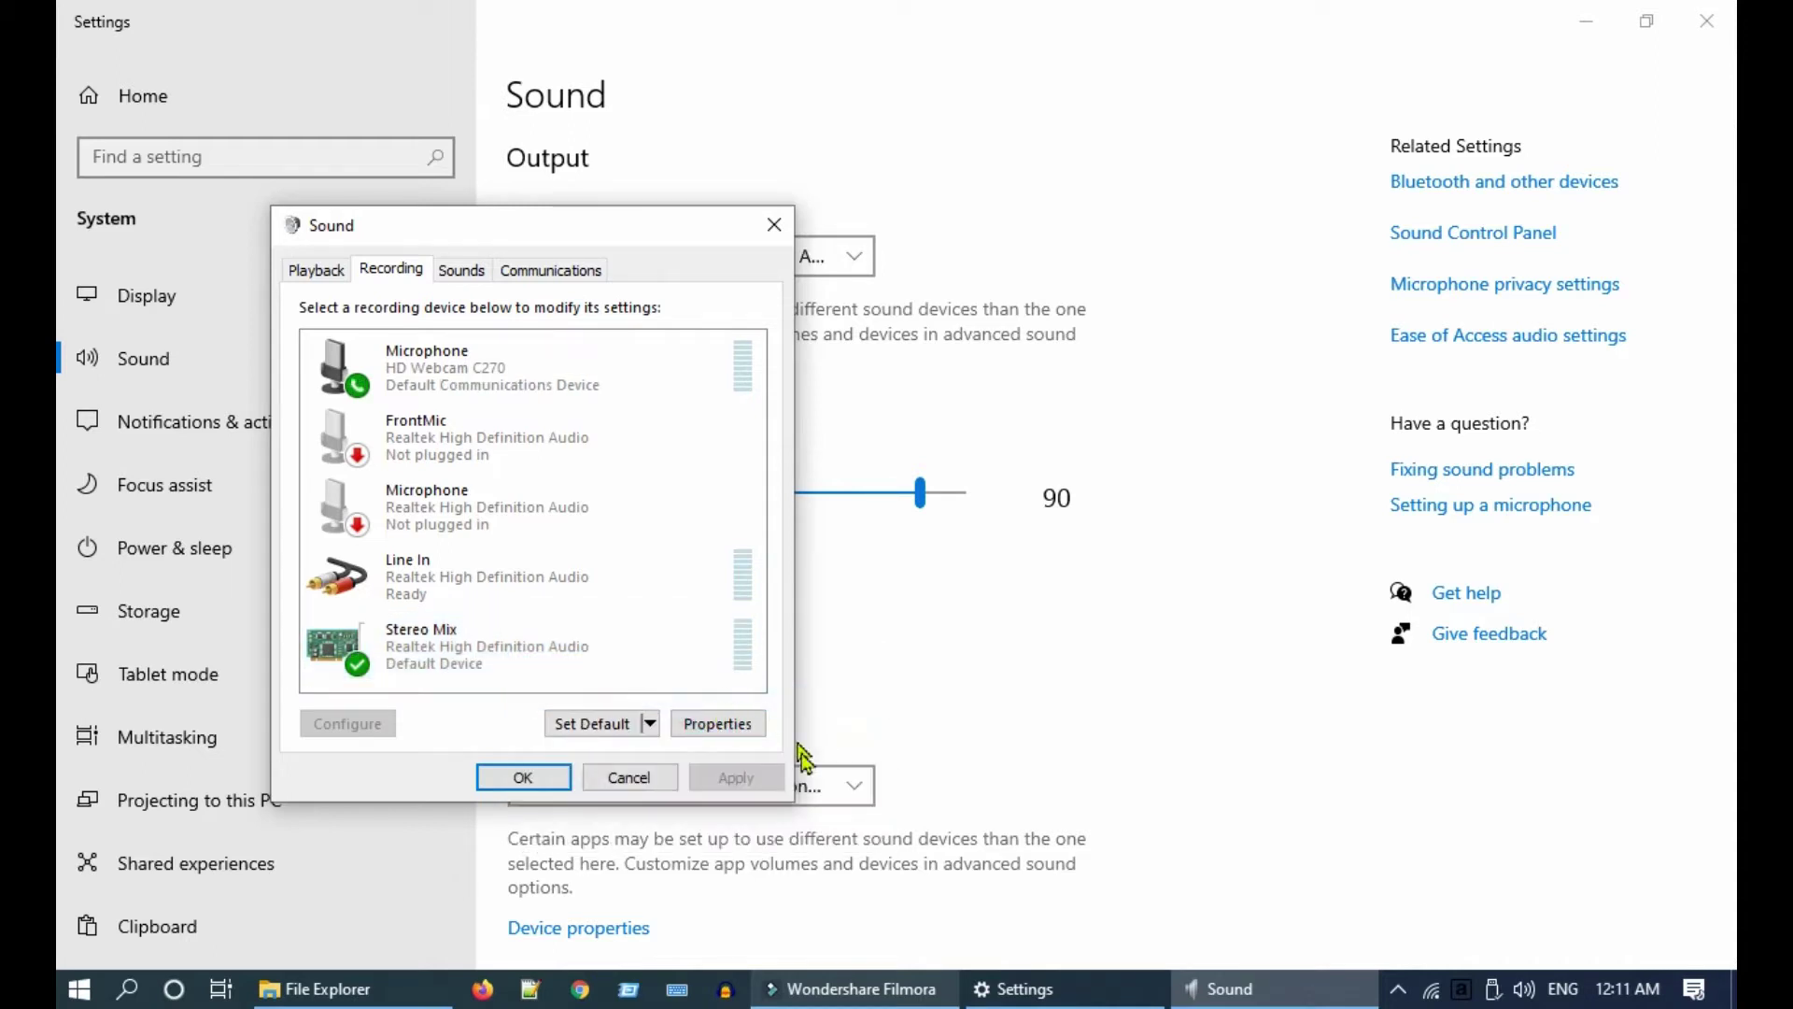
- Enable 'Listen to this device' for the webcam microphone, apply it and close the sound dialogs
double_click(505, 381)
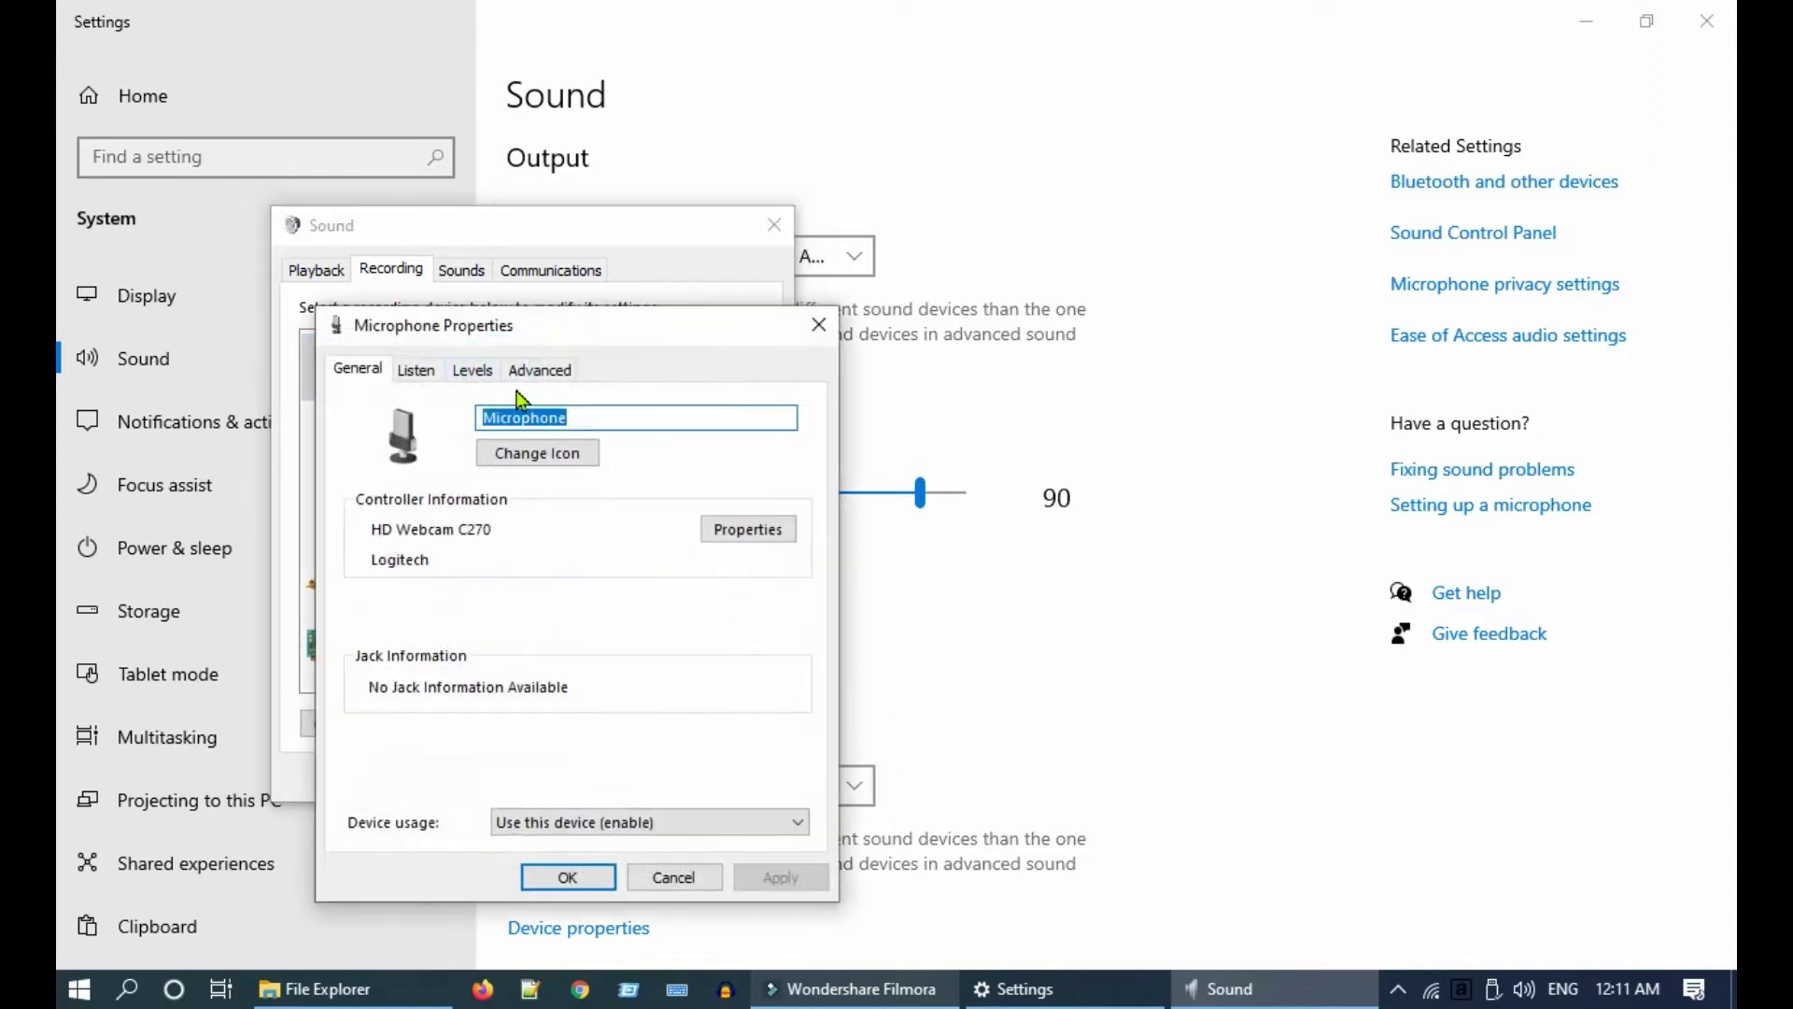
left_click(429, 373)
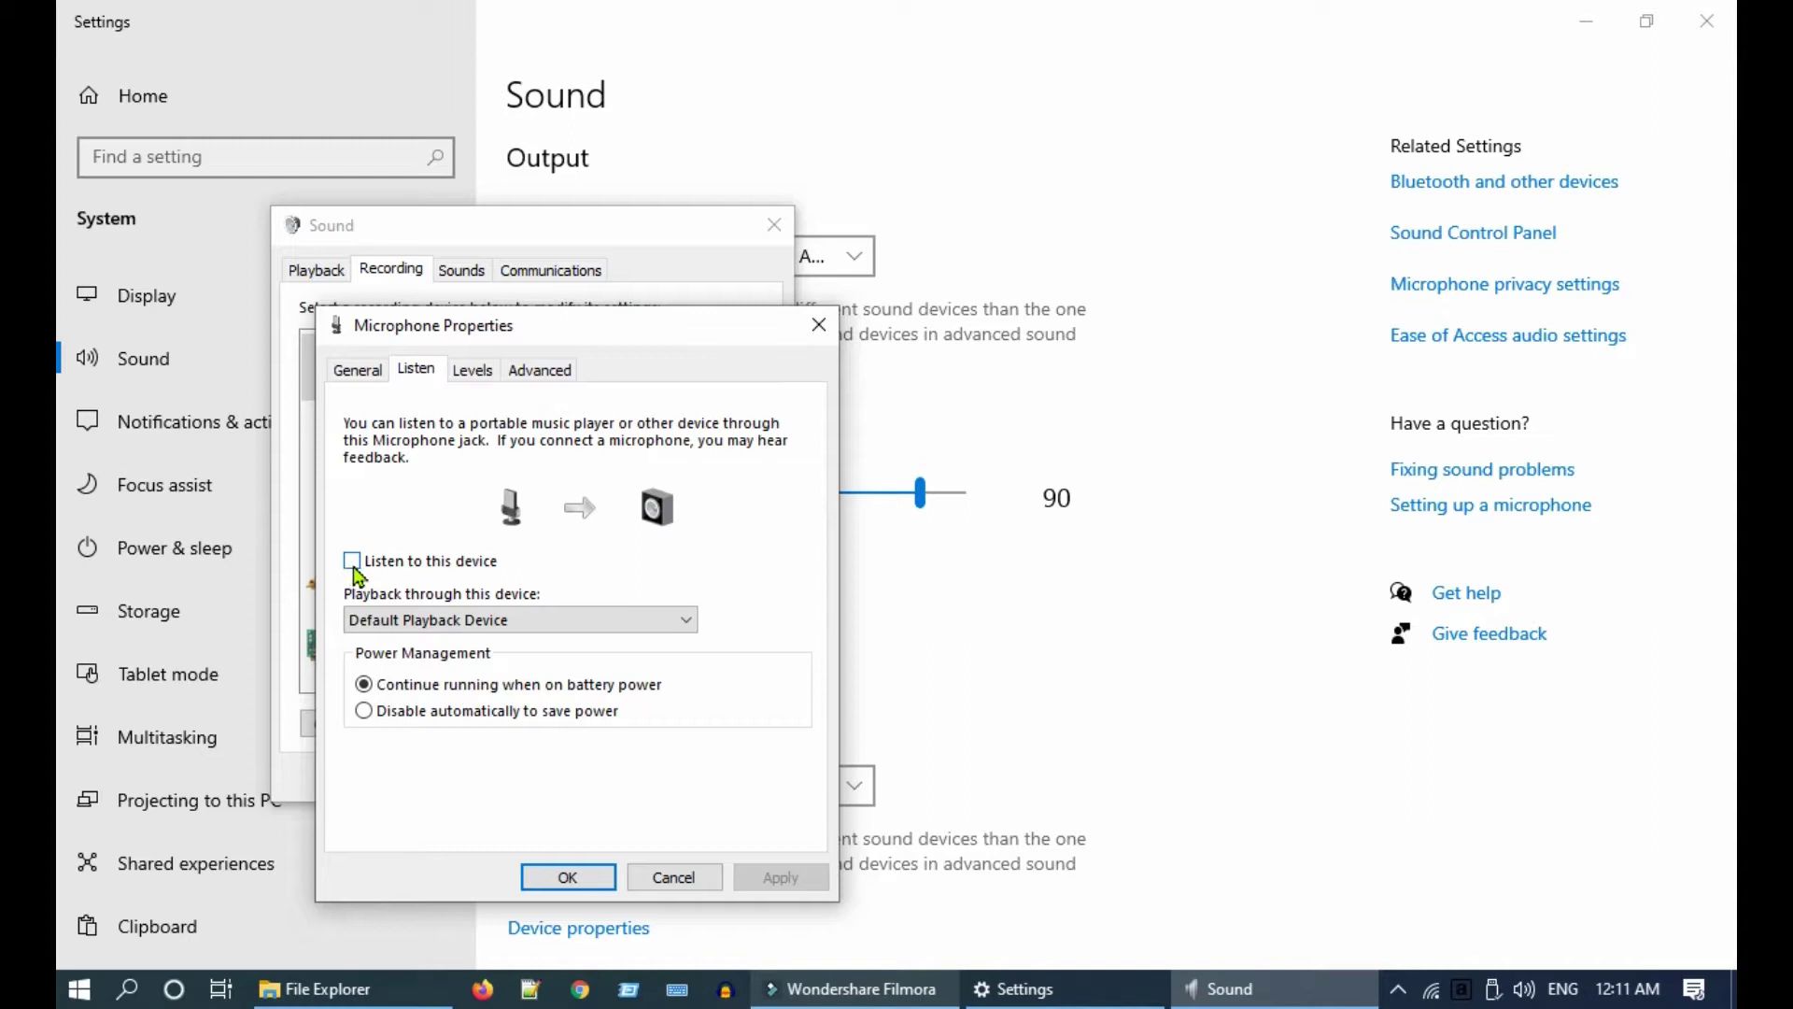
left_click(353, 561)
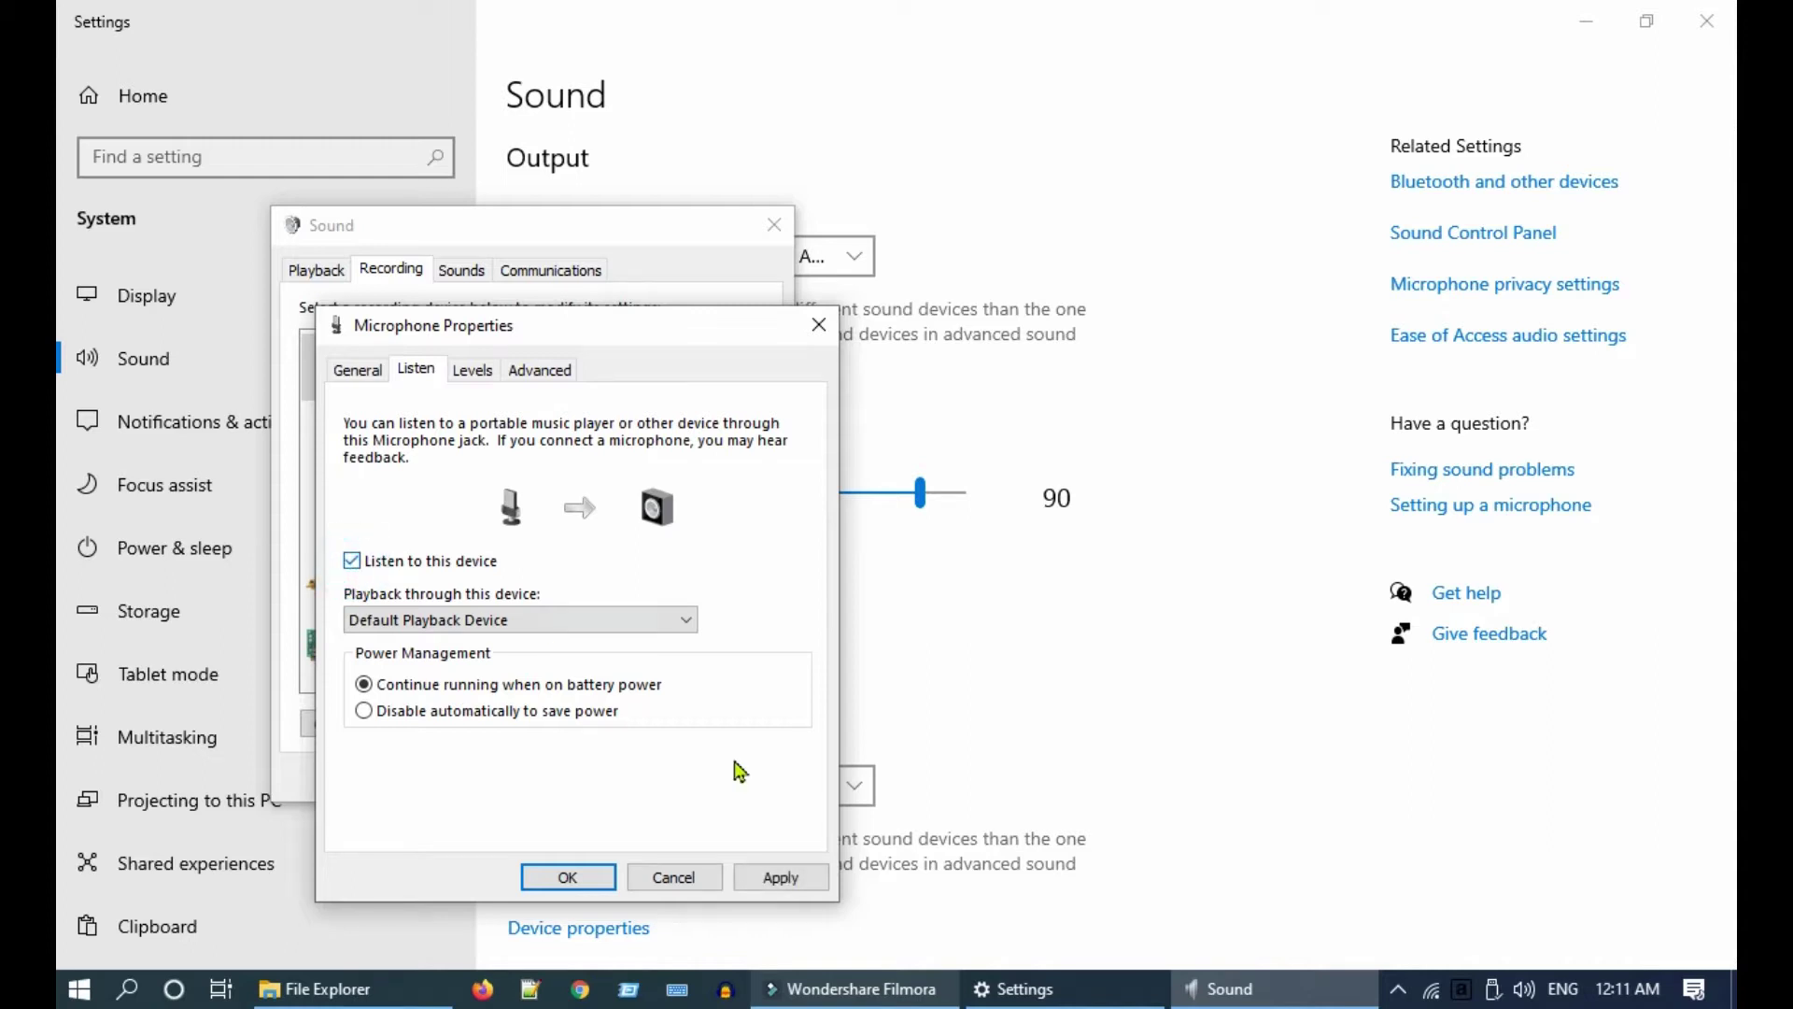
left_click(784, 886)
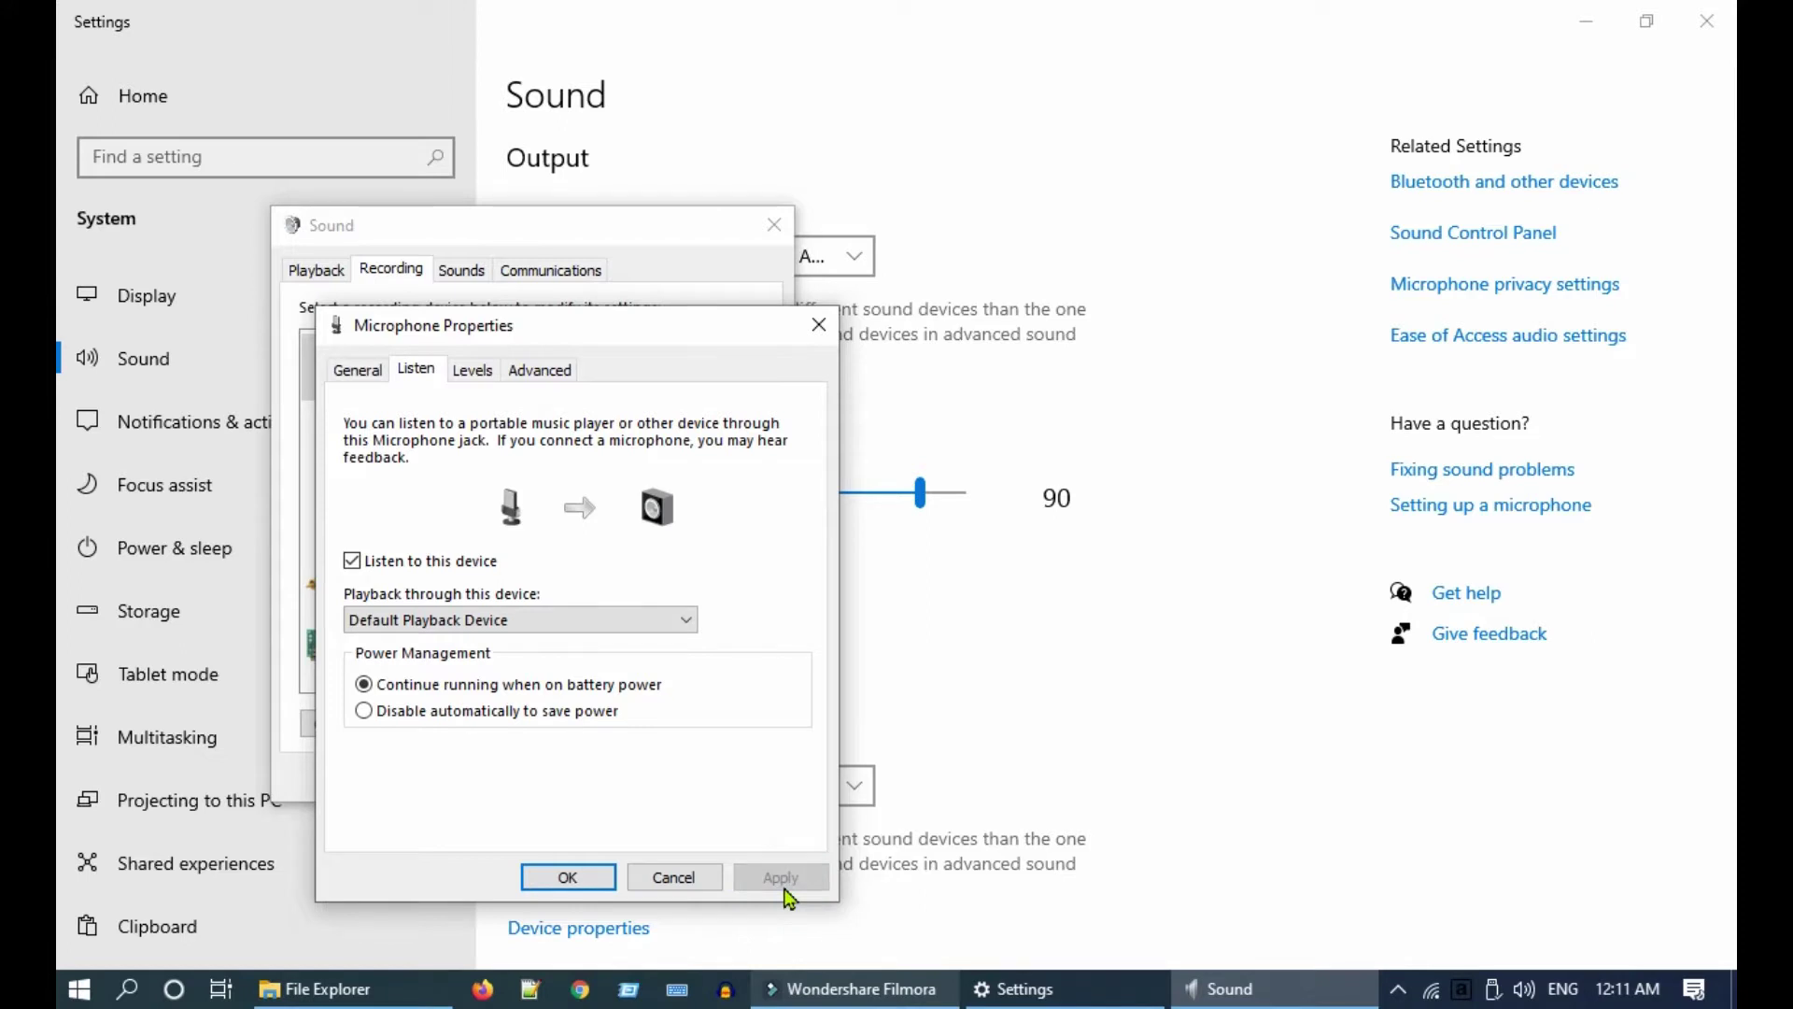
left_click(592, 887)
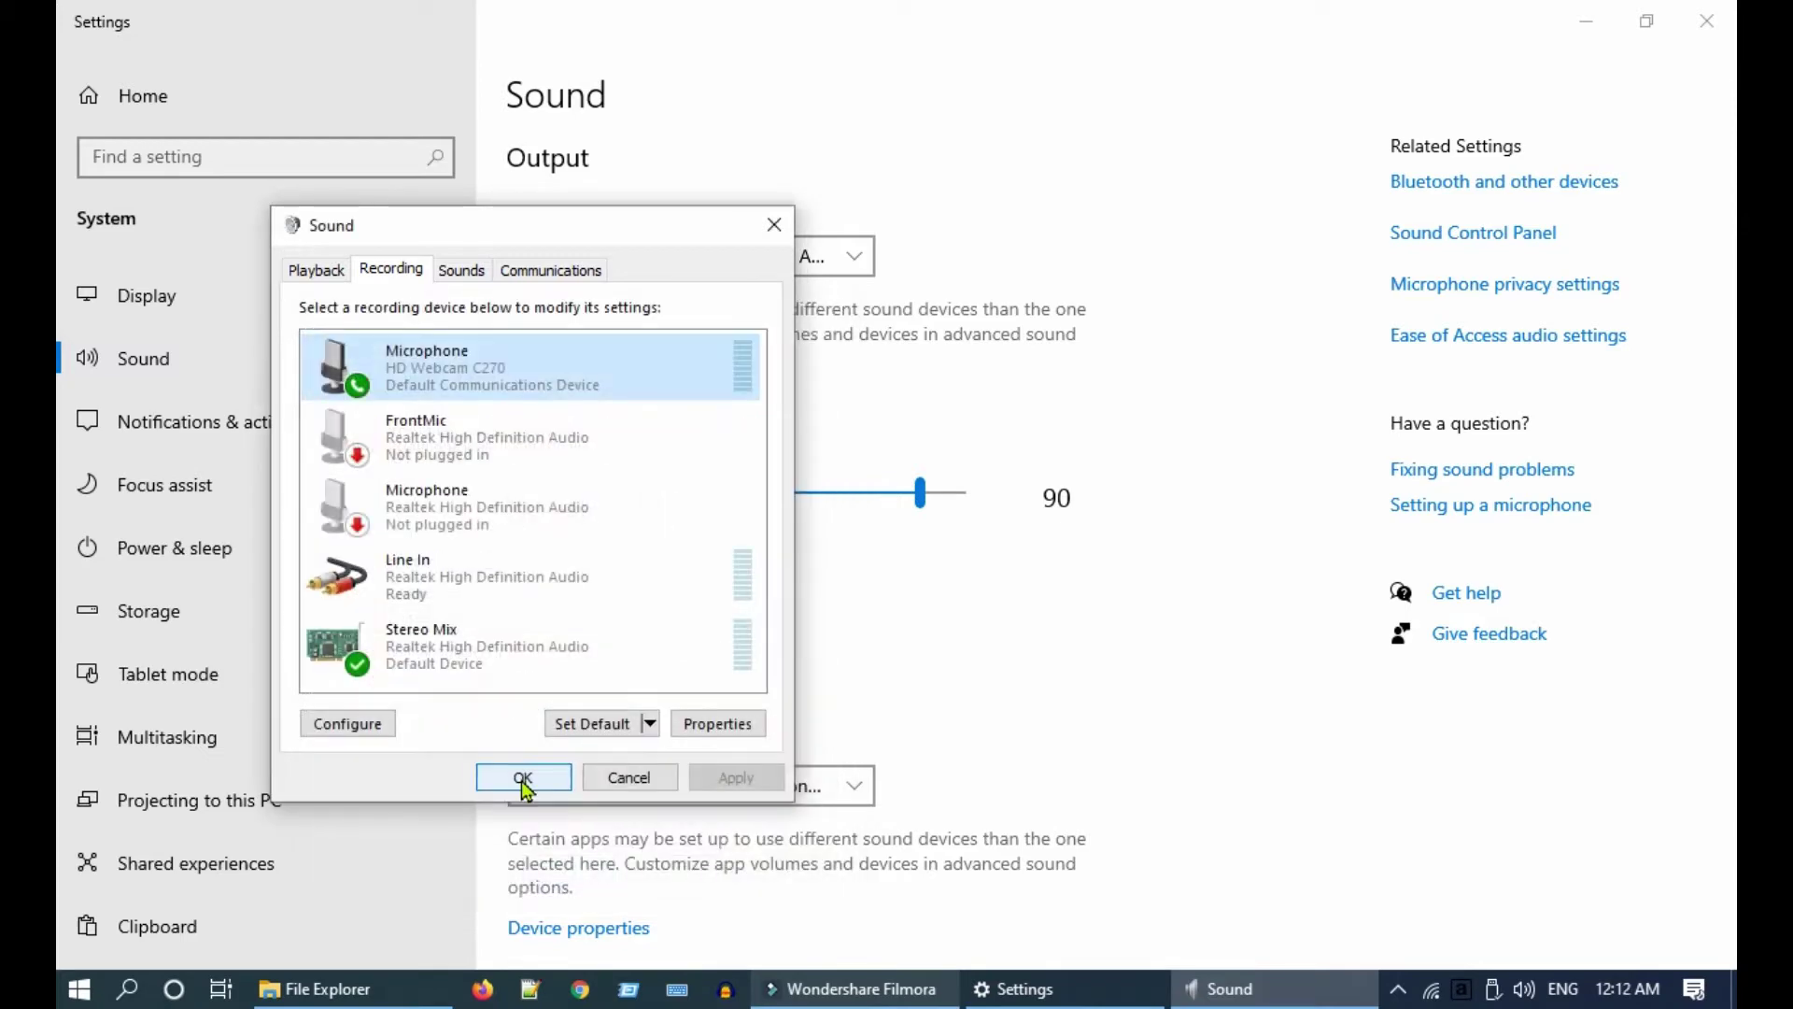
left_click(523, 779)
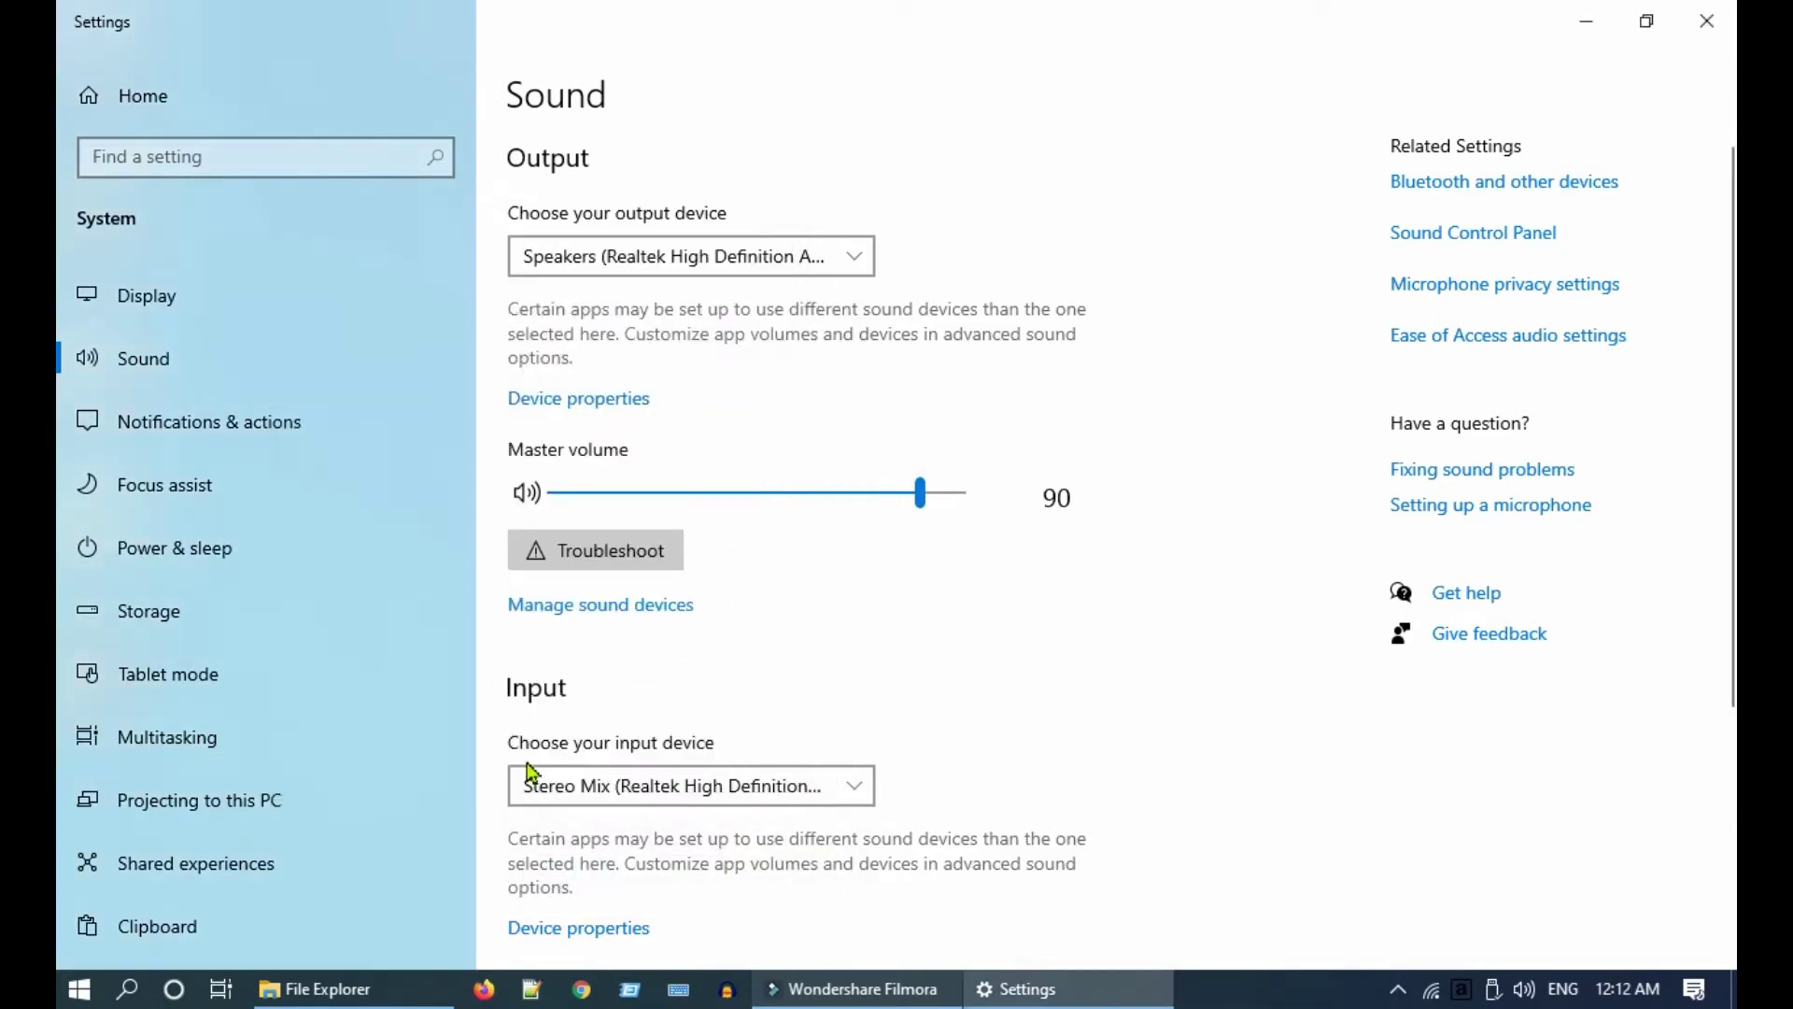
- Close Settings and launch Audacity, dismissing its welcome message
left_click(1707, 29)
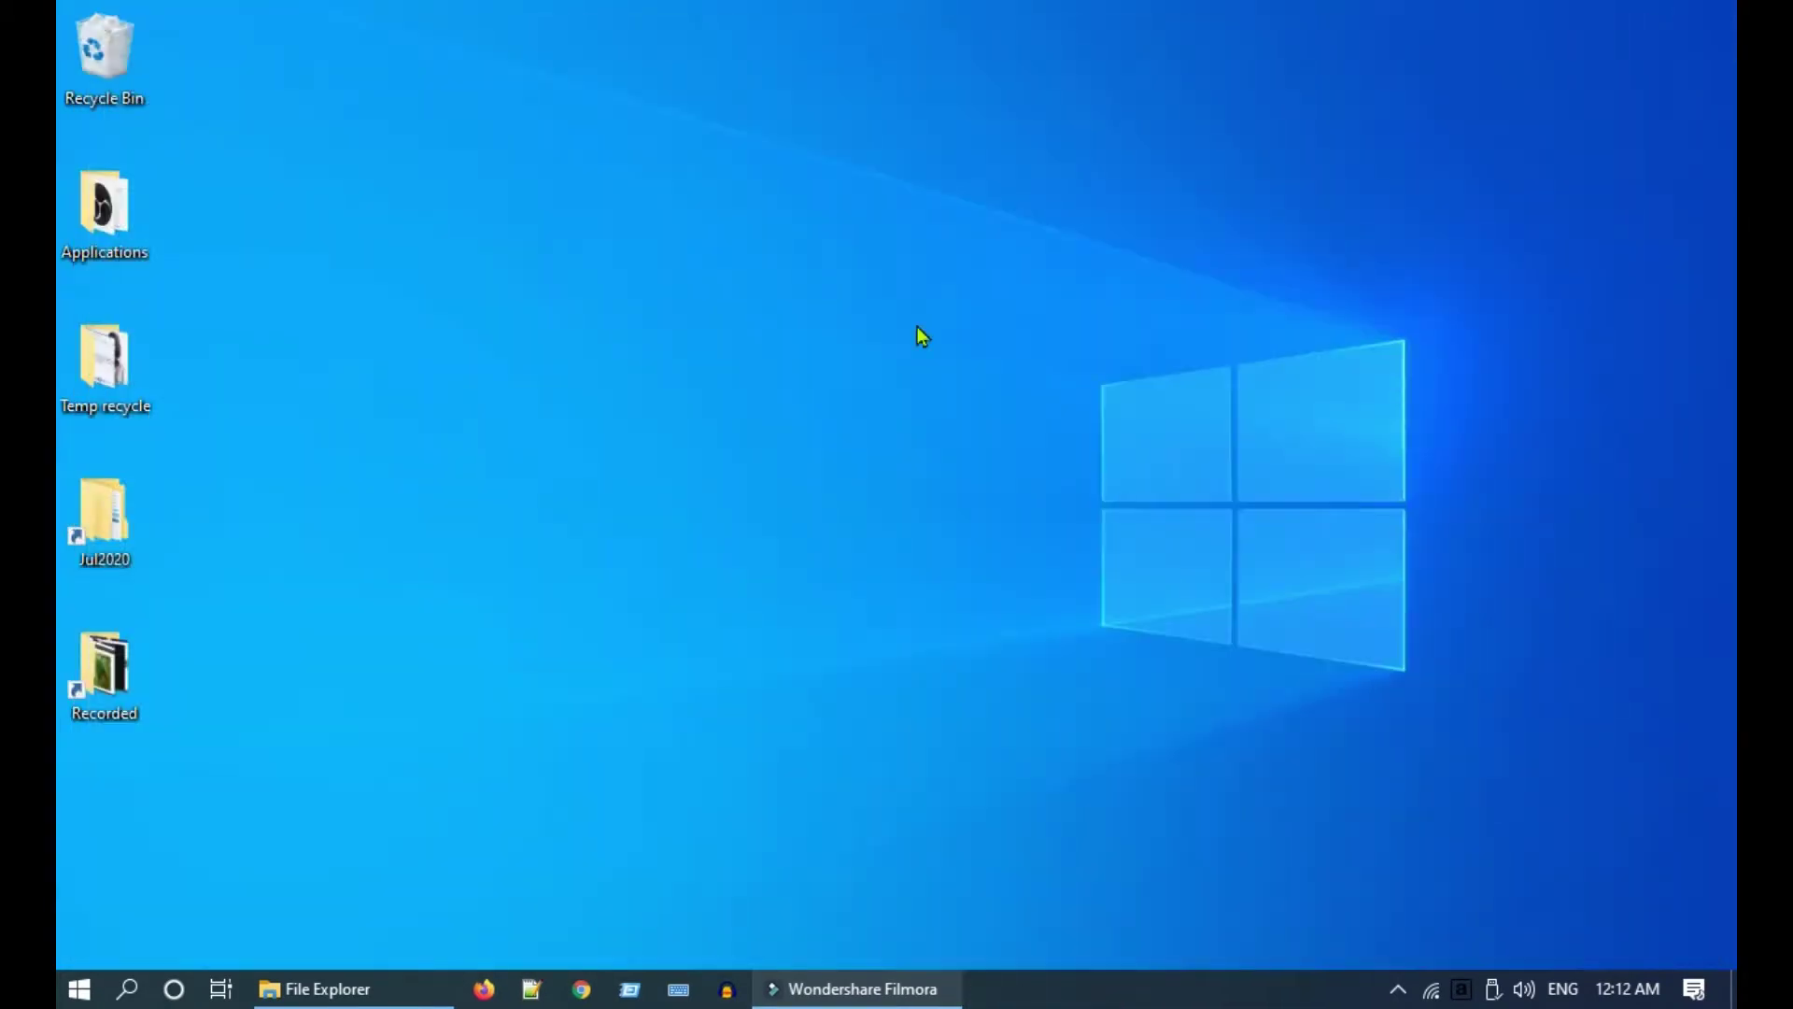
left_click(727, 990)
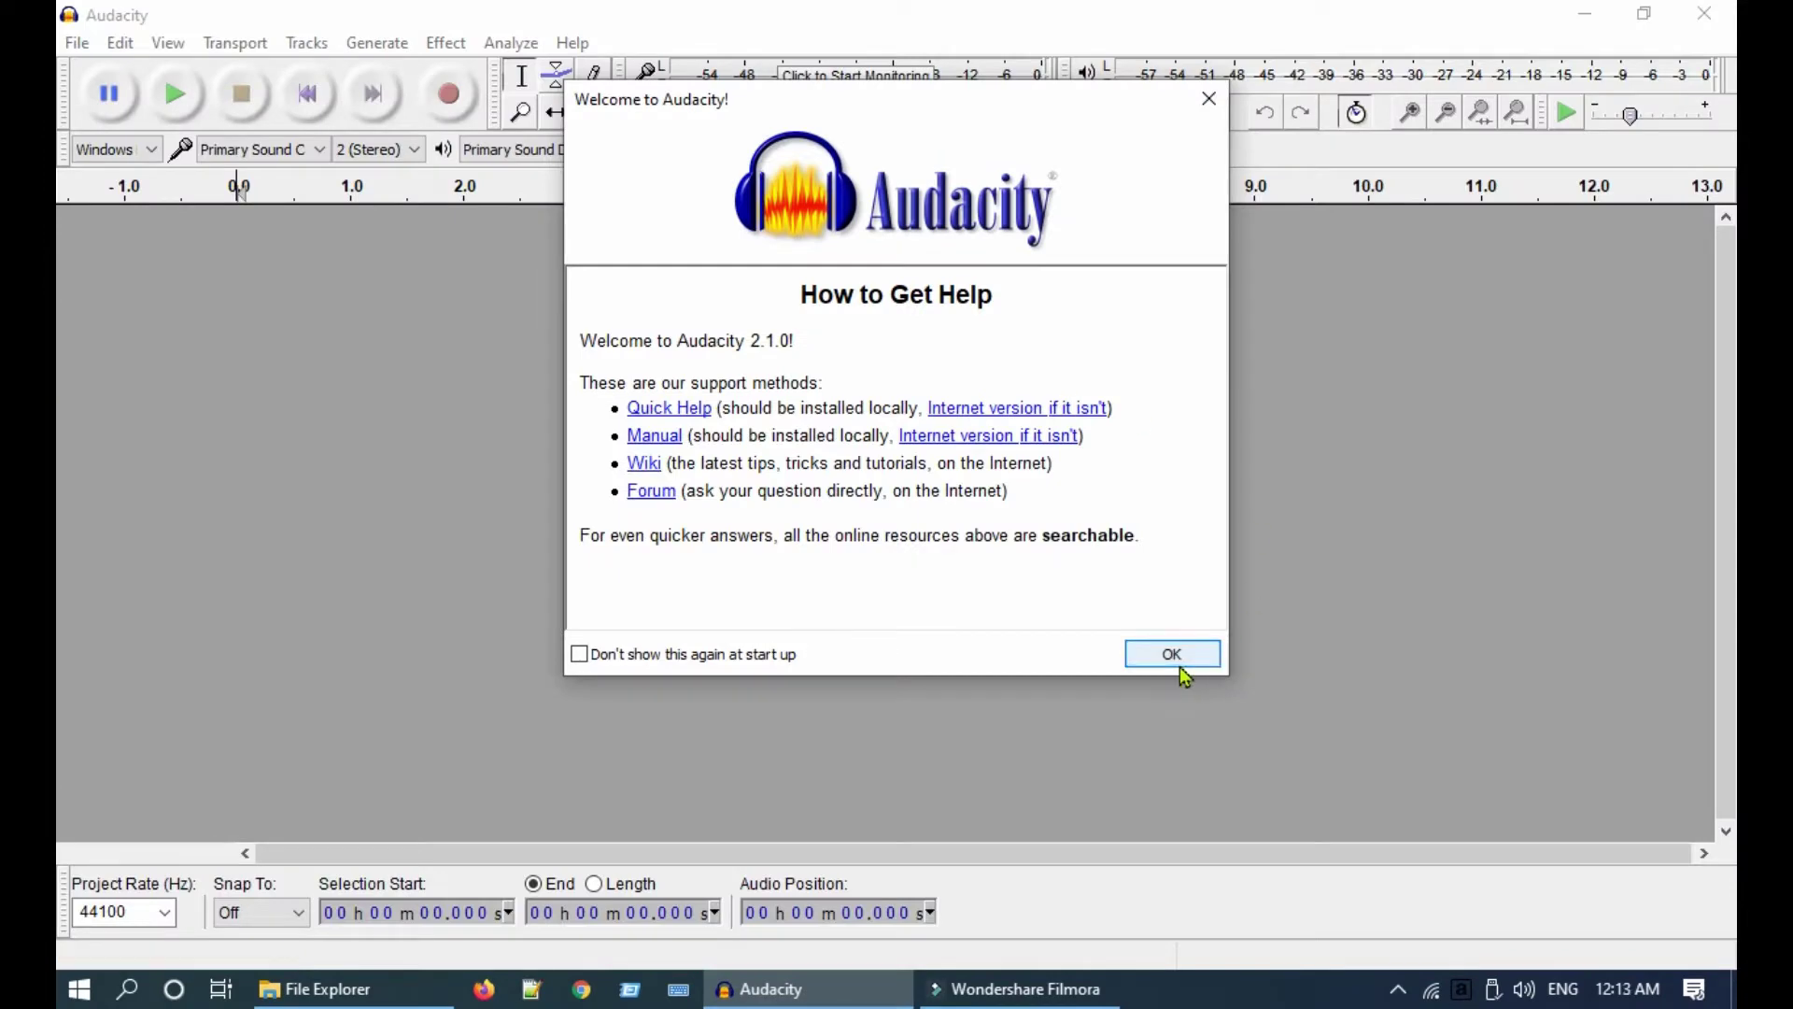
left_click(1180, 670)
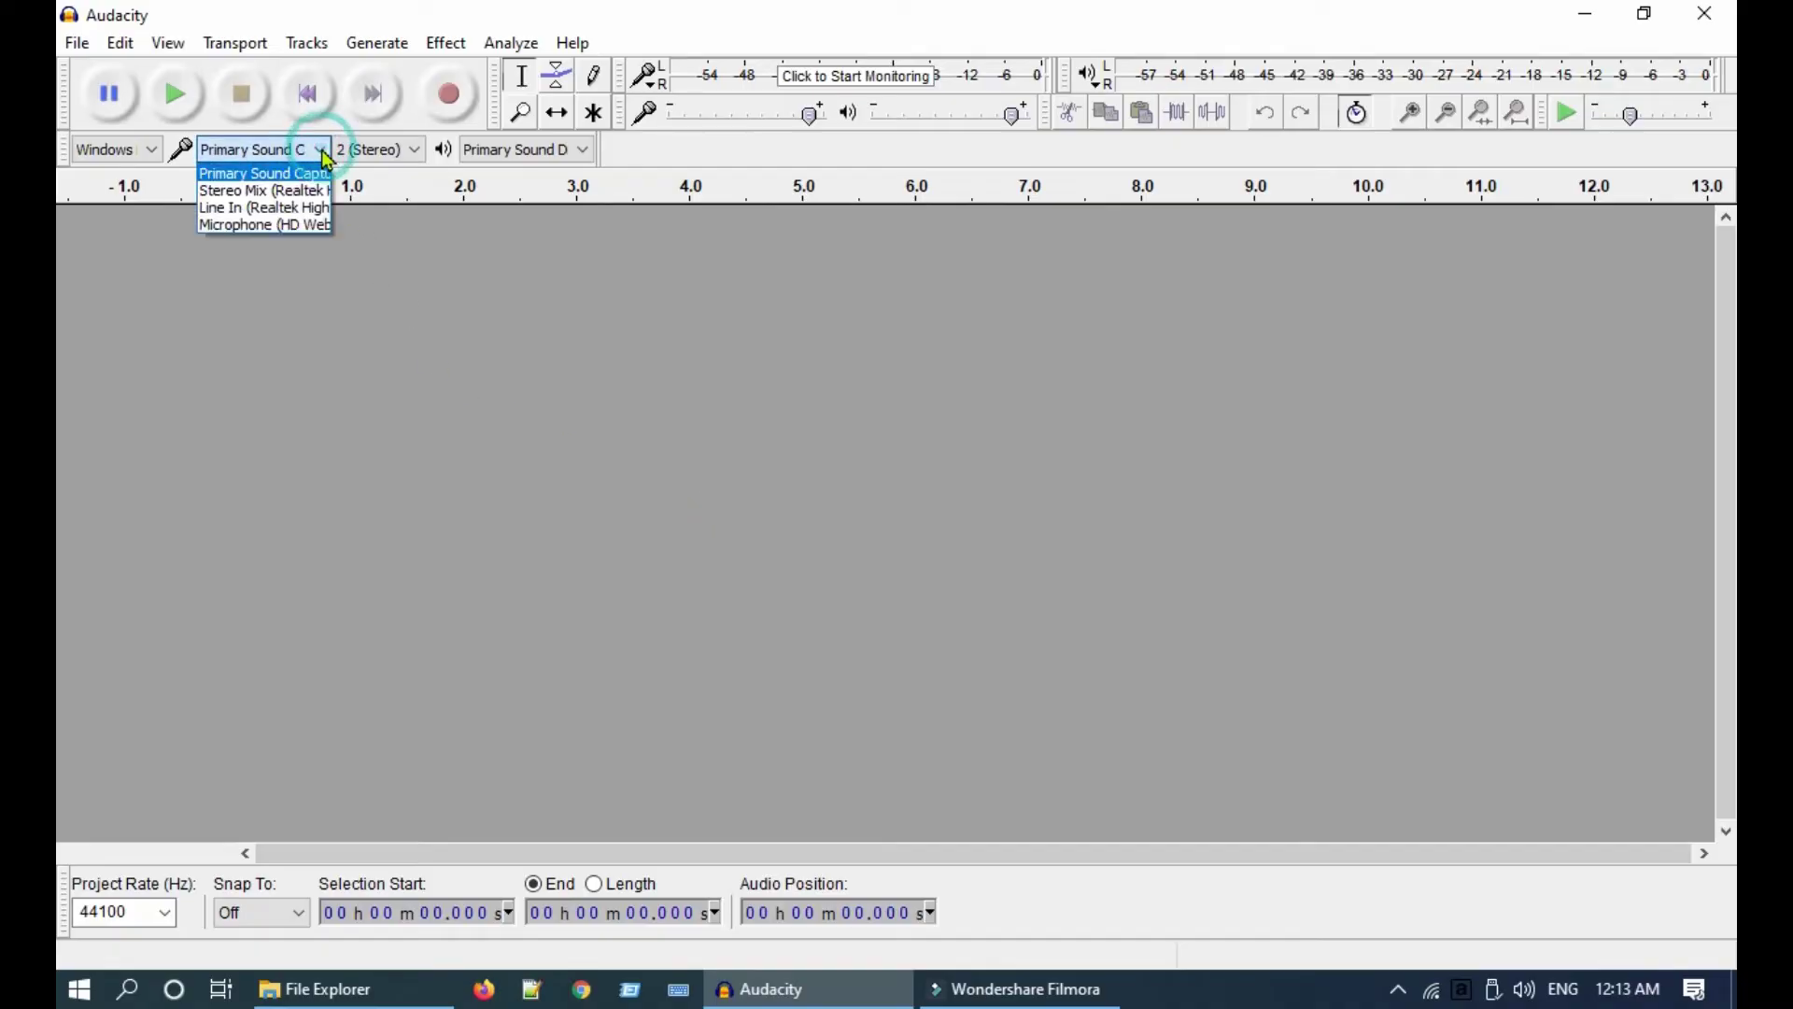
- Record about six seconds of audio from the Stereo Mix device, then stop
left_click(301, 195)
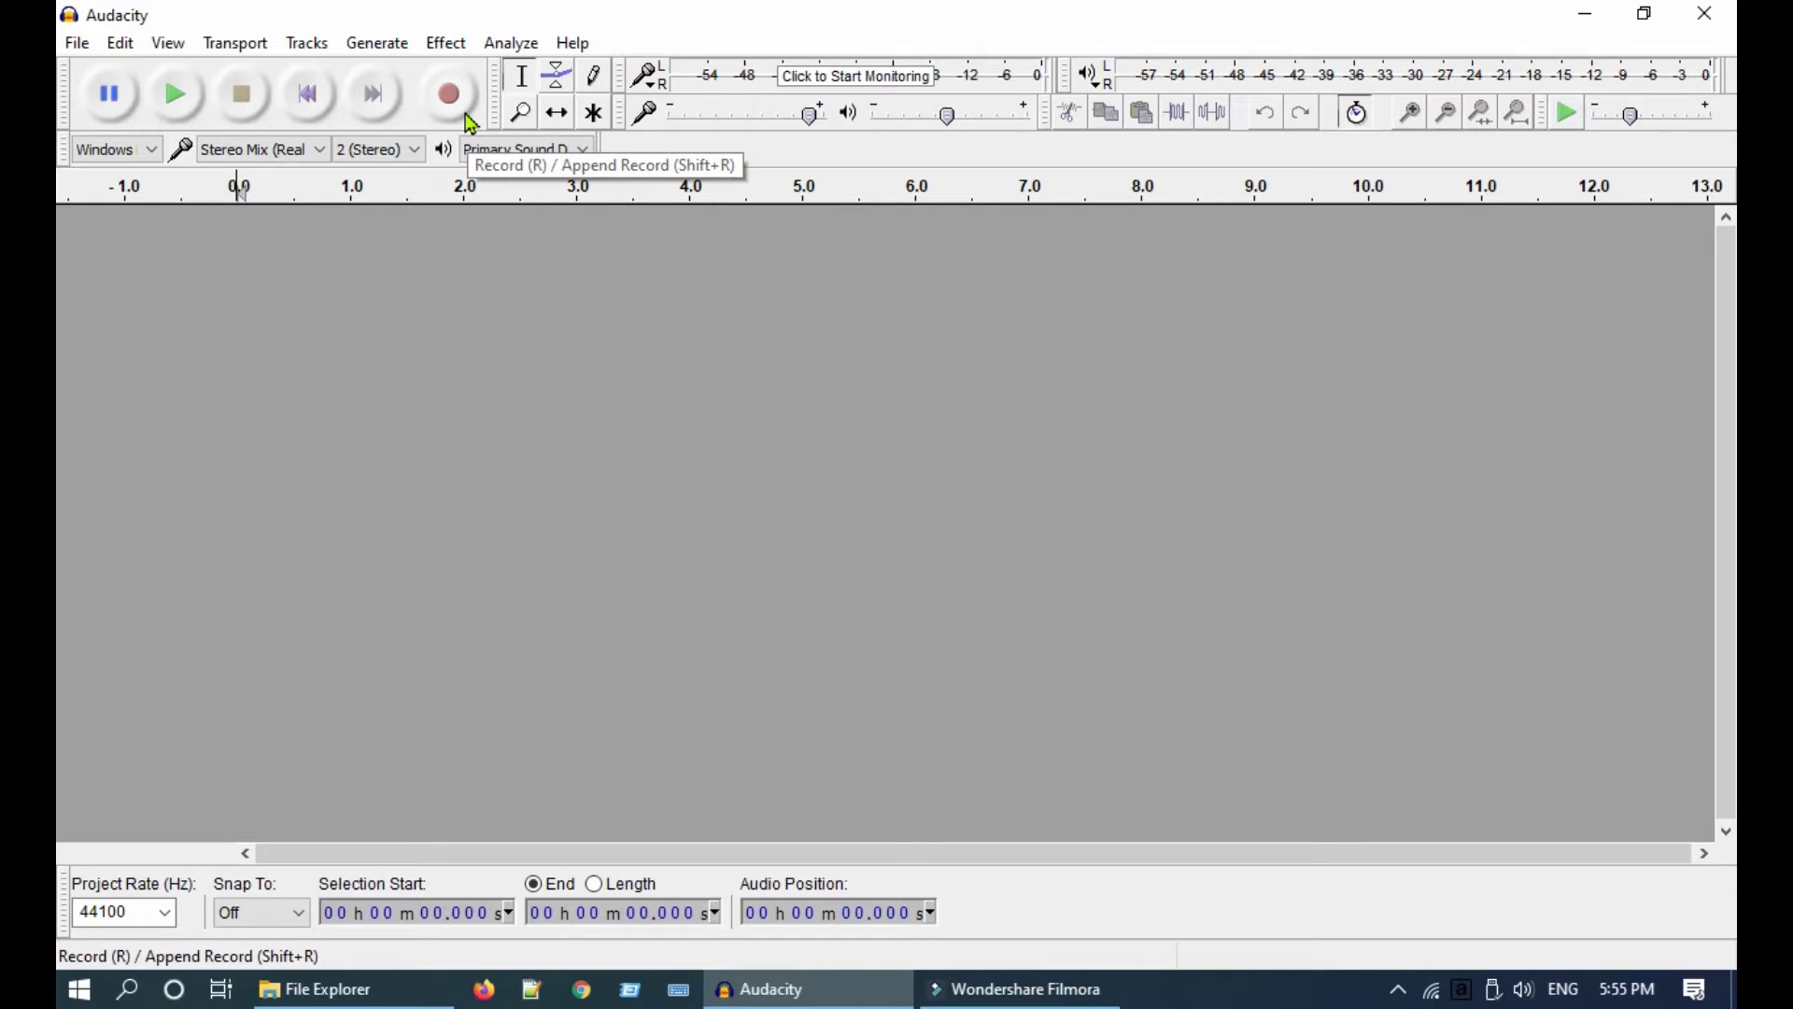
left_click(466, 115)
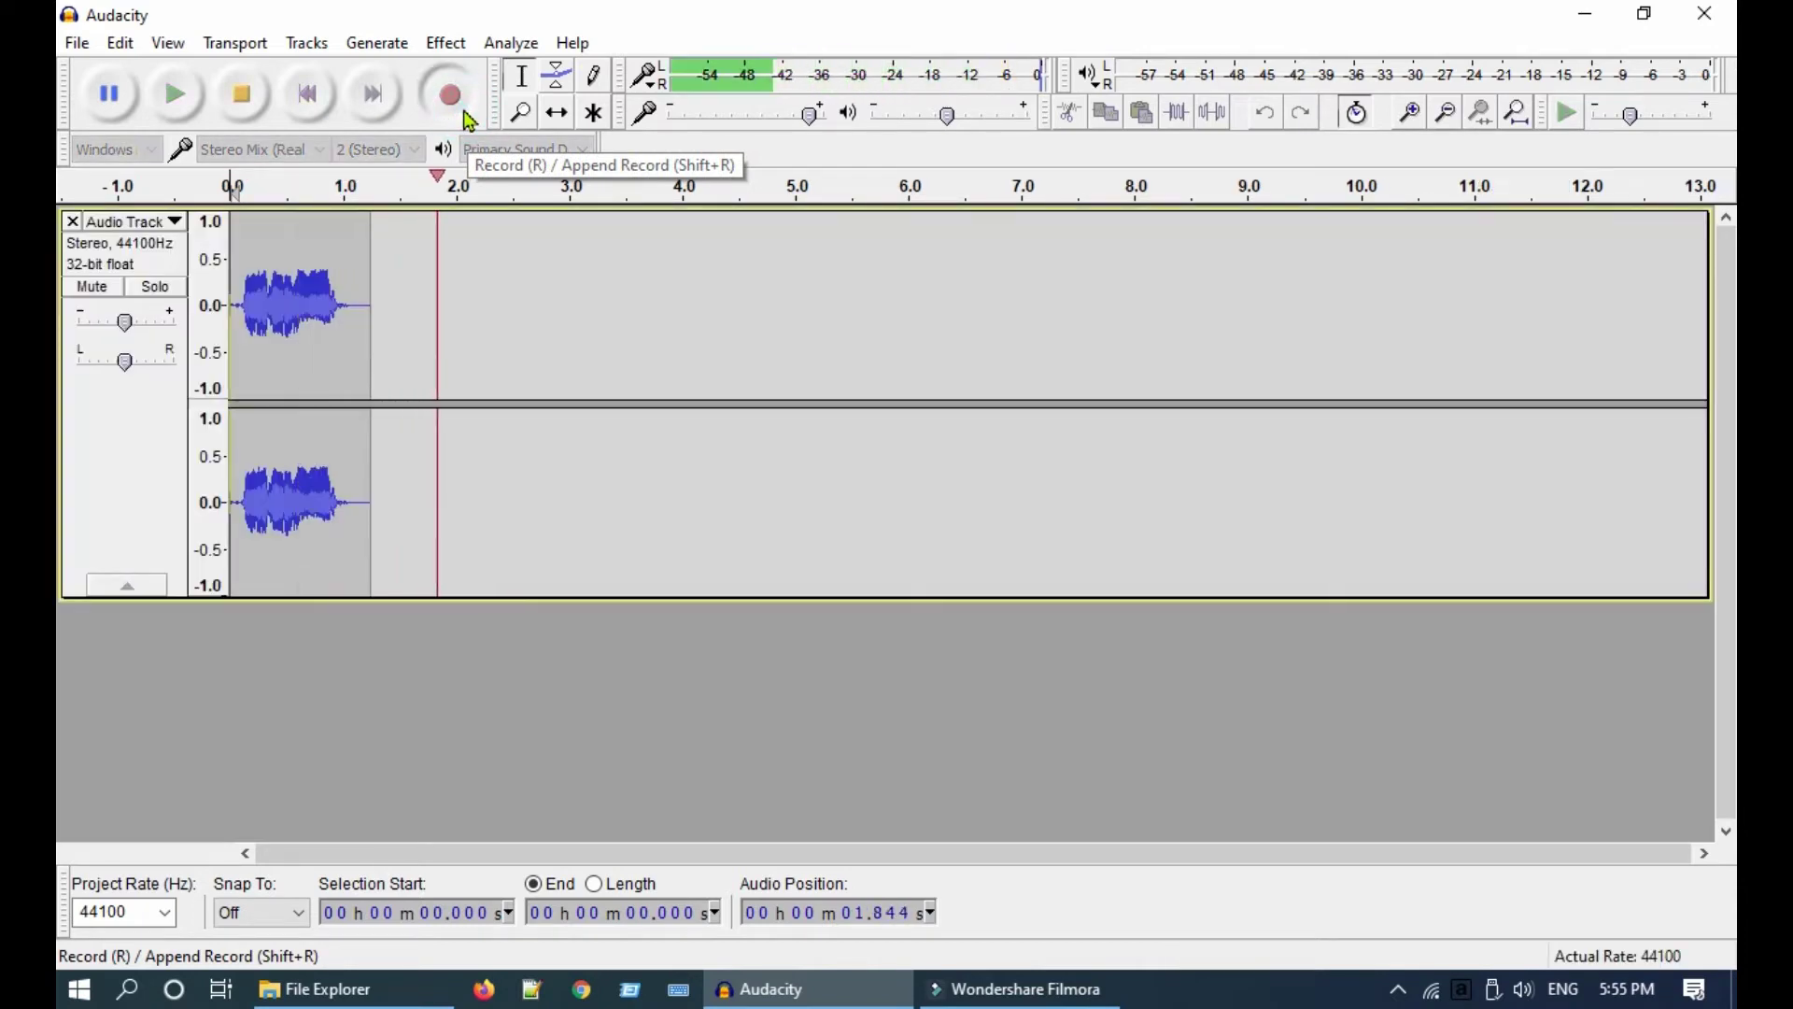
left_click(249, 116)
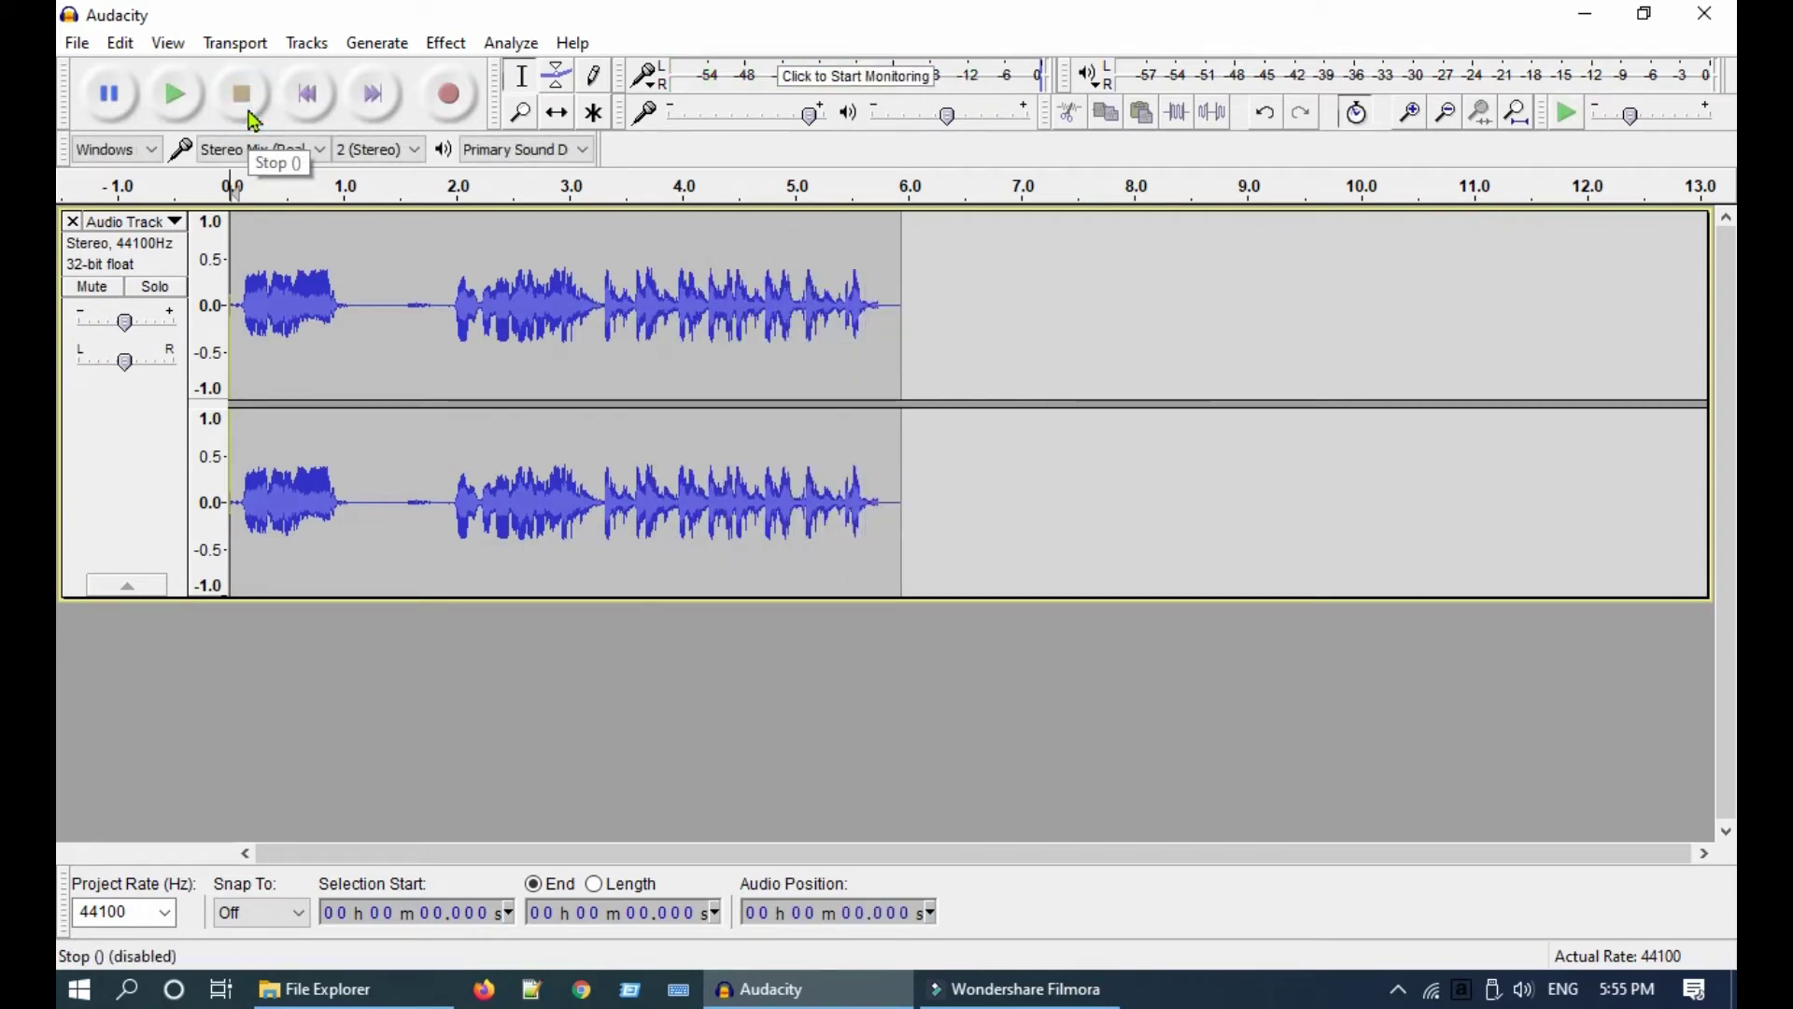
- Start Export Audio from Audacity's File menu to save the clip as MP3
left_click(76, 44)
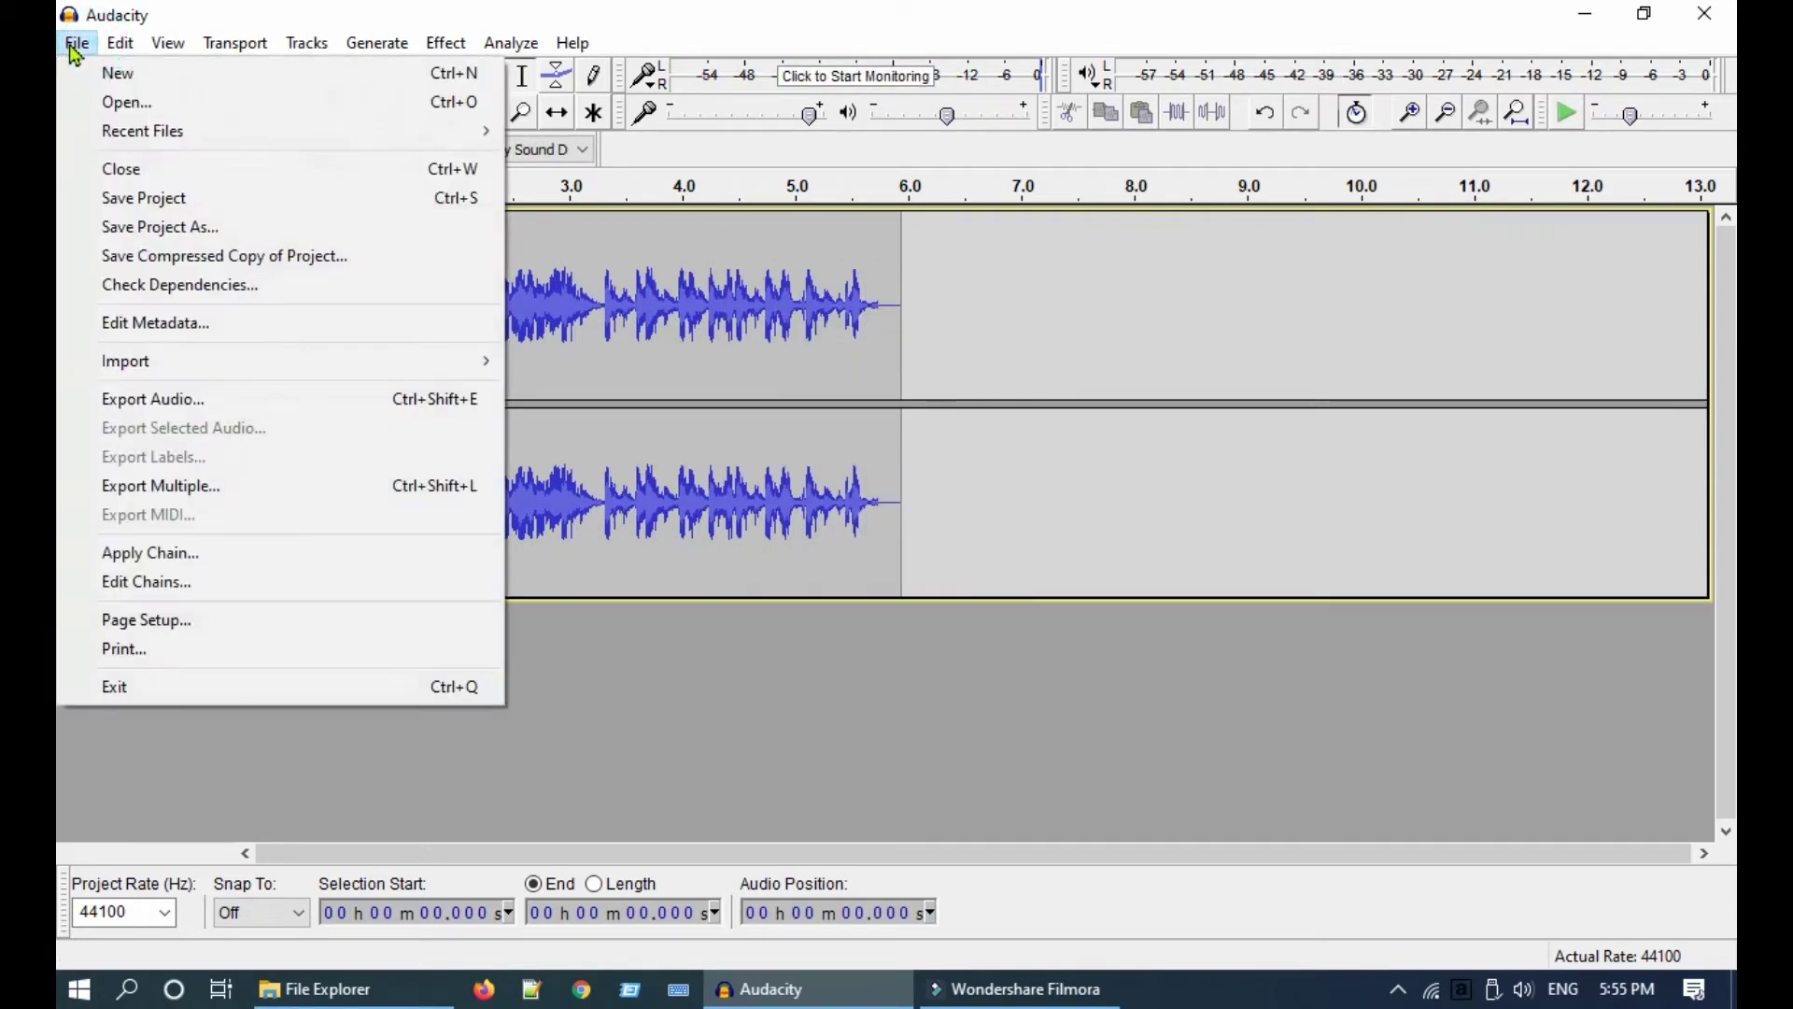
left_click(247, 402)
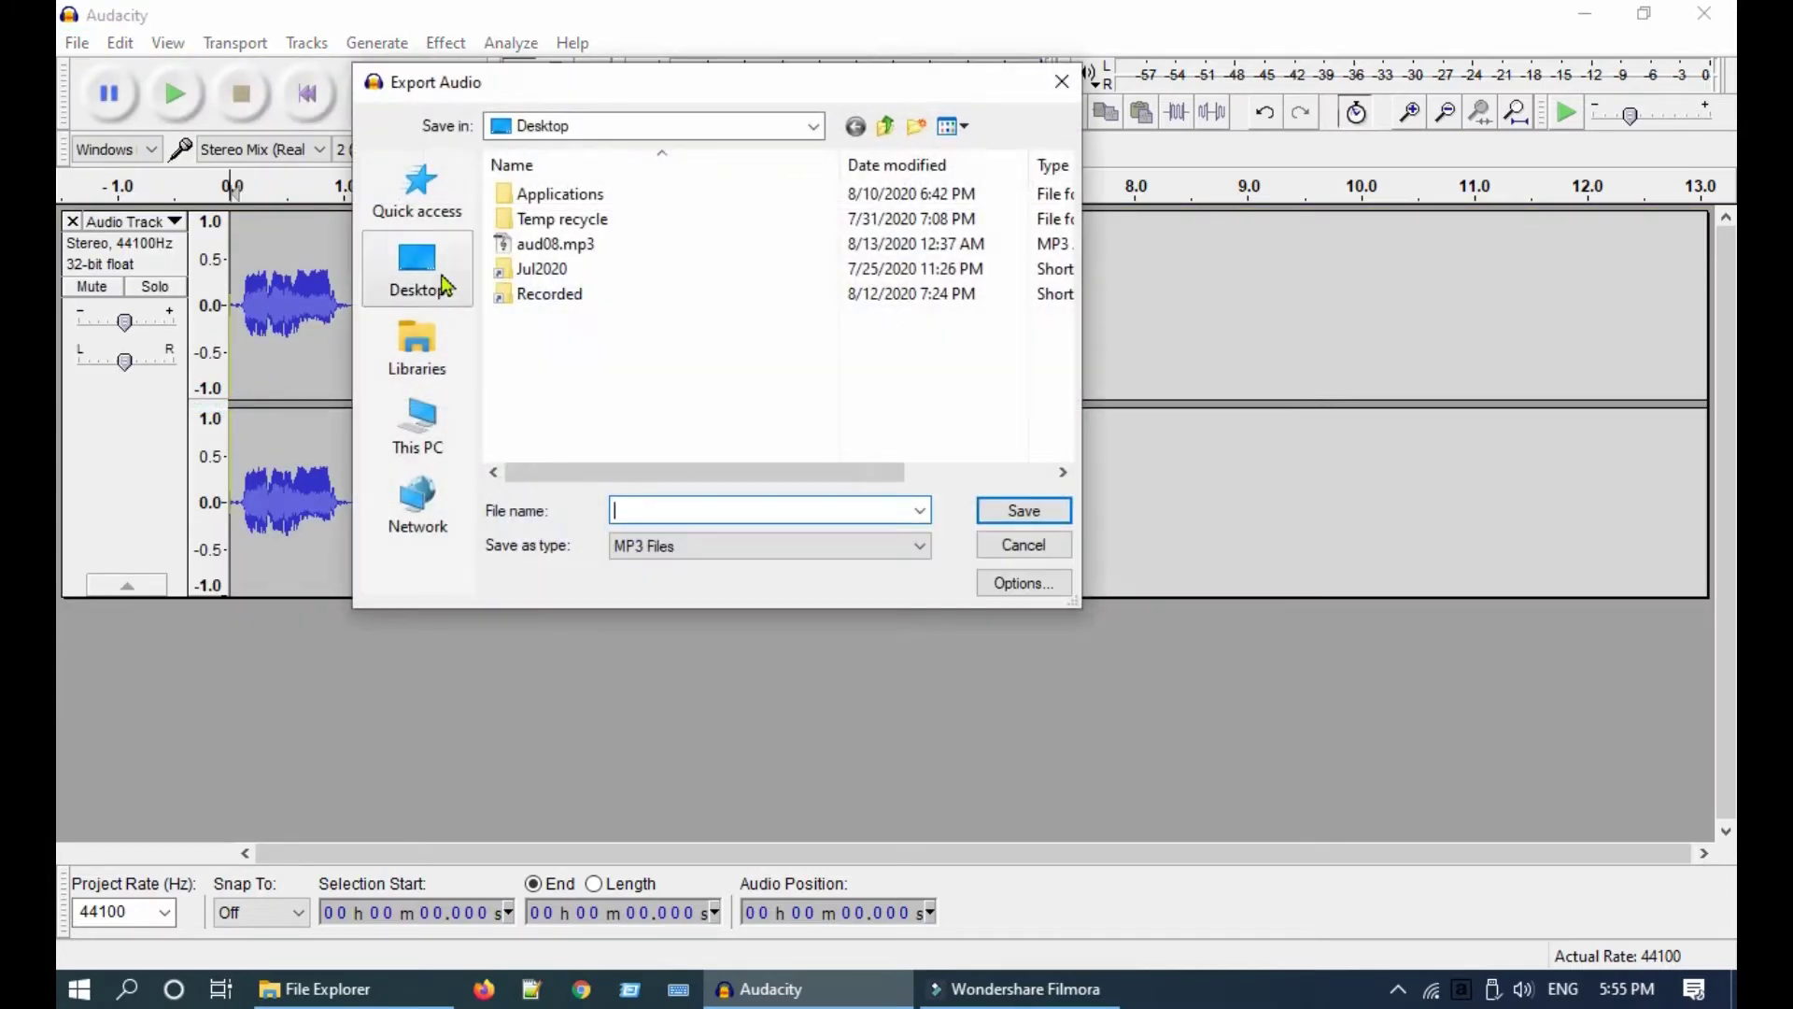
type("internal and external aud")
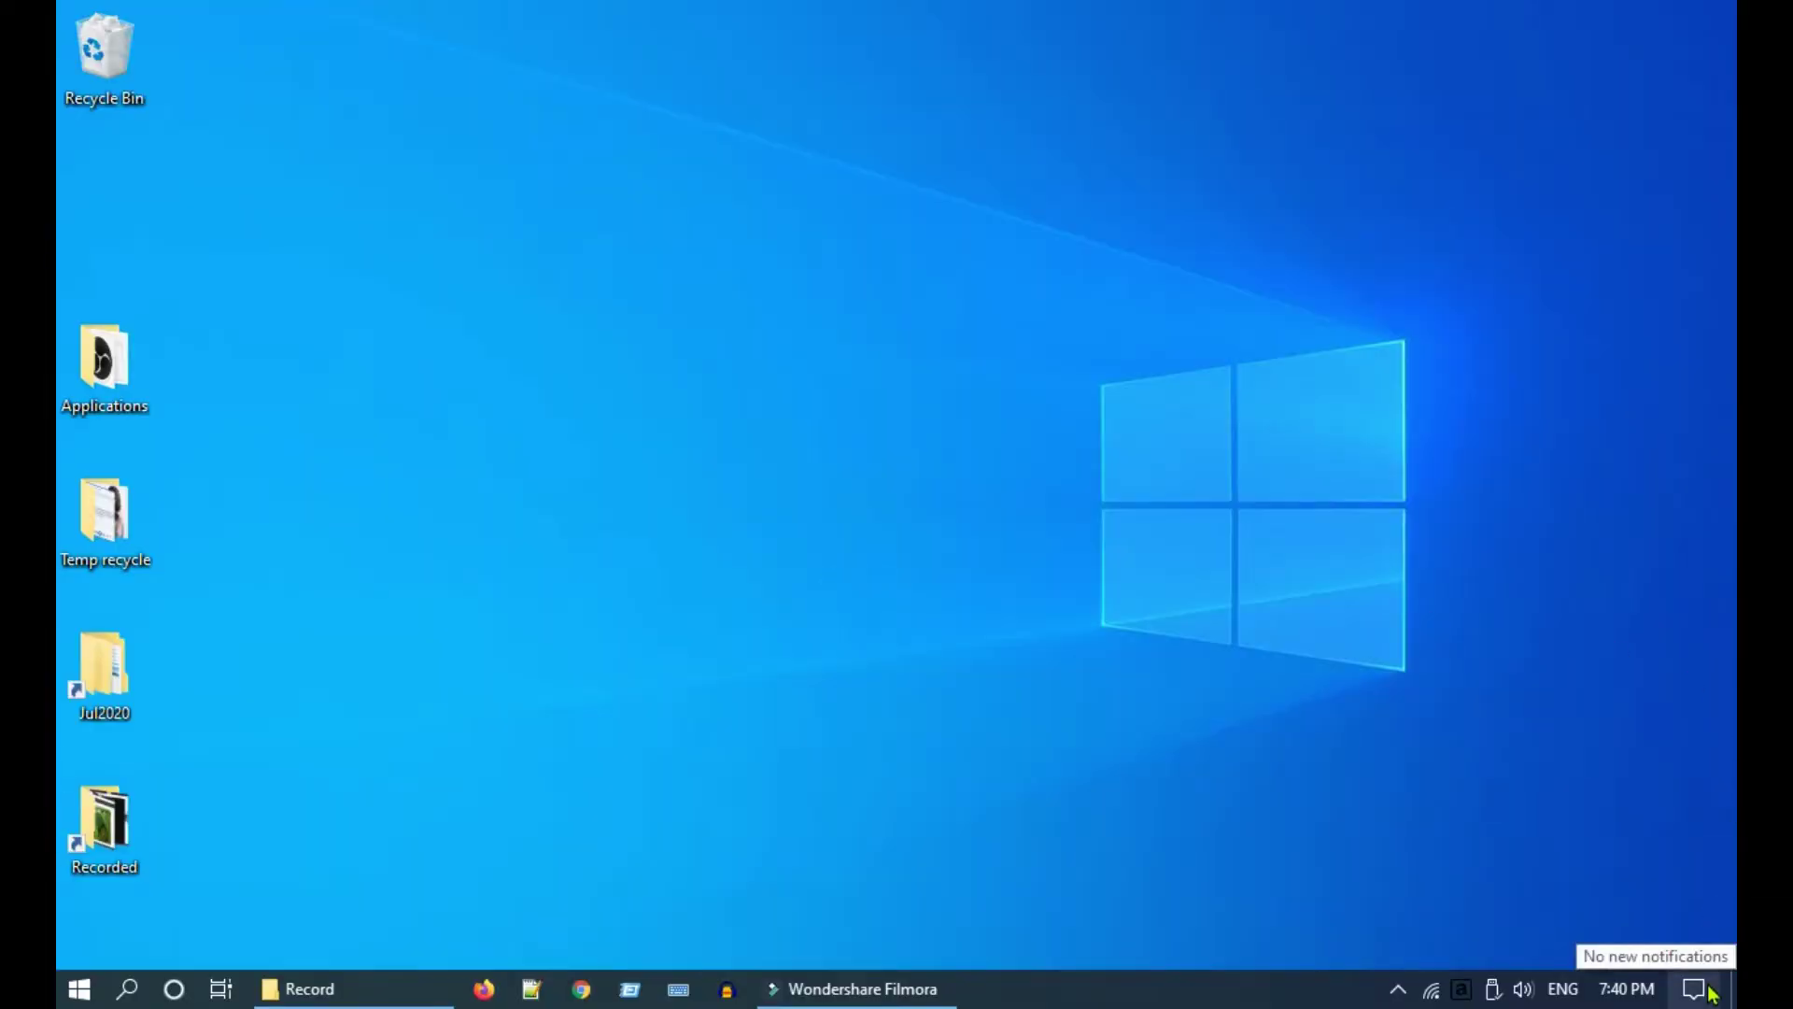
- Launch the Connect app from Windows search so Certral can receive a wireless connection
left_click(1708, 984)
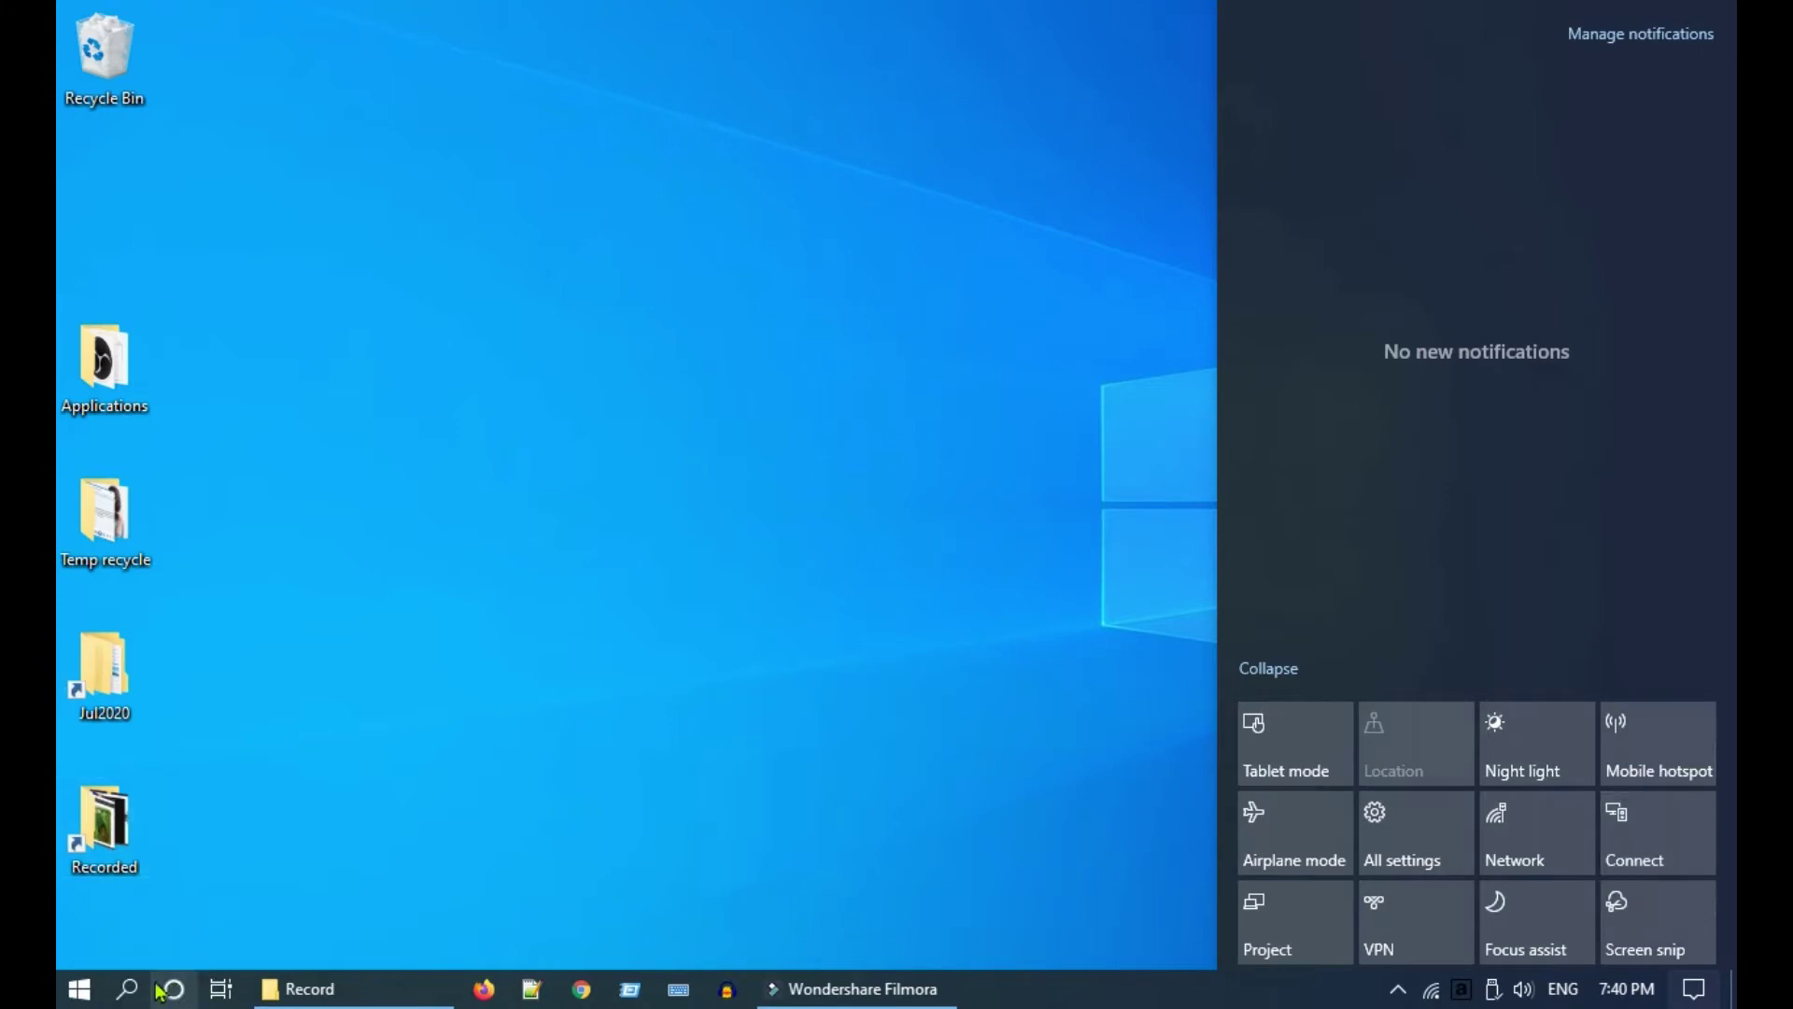
left_click(127, 988)
type("c")
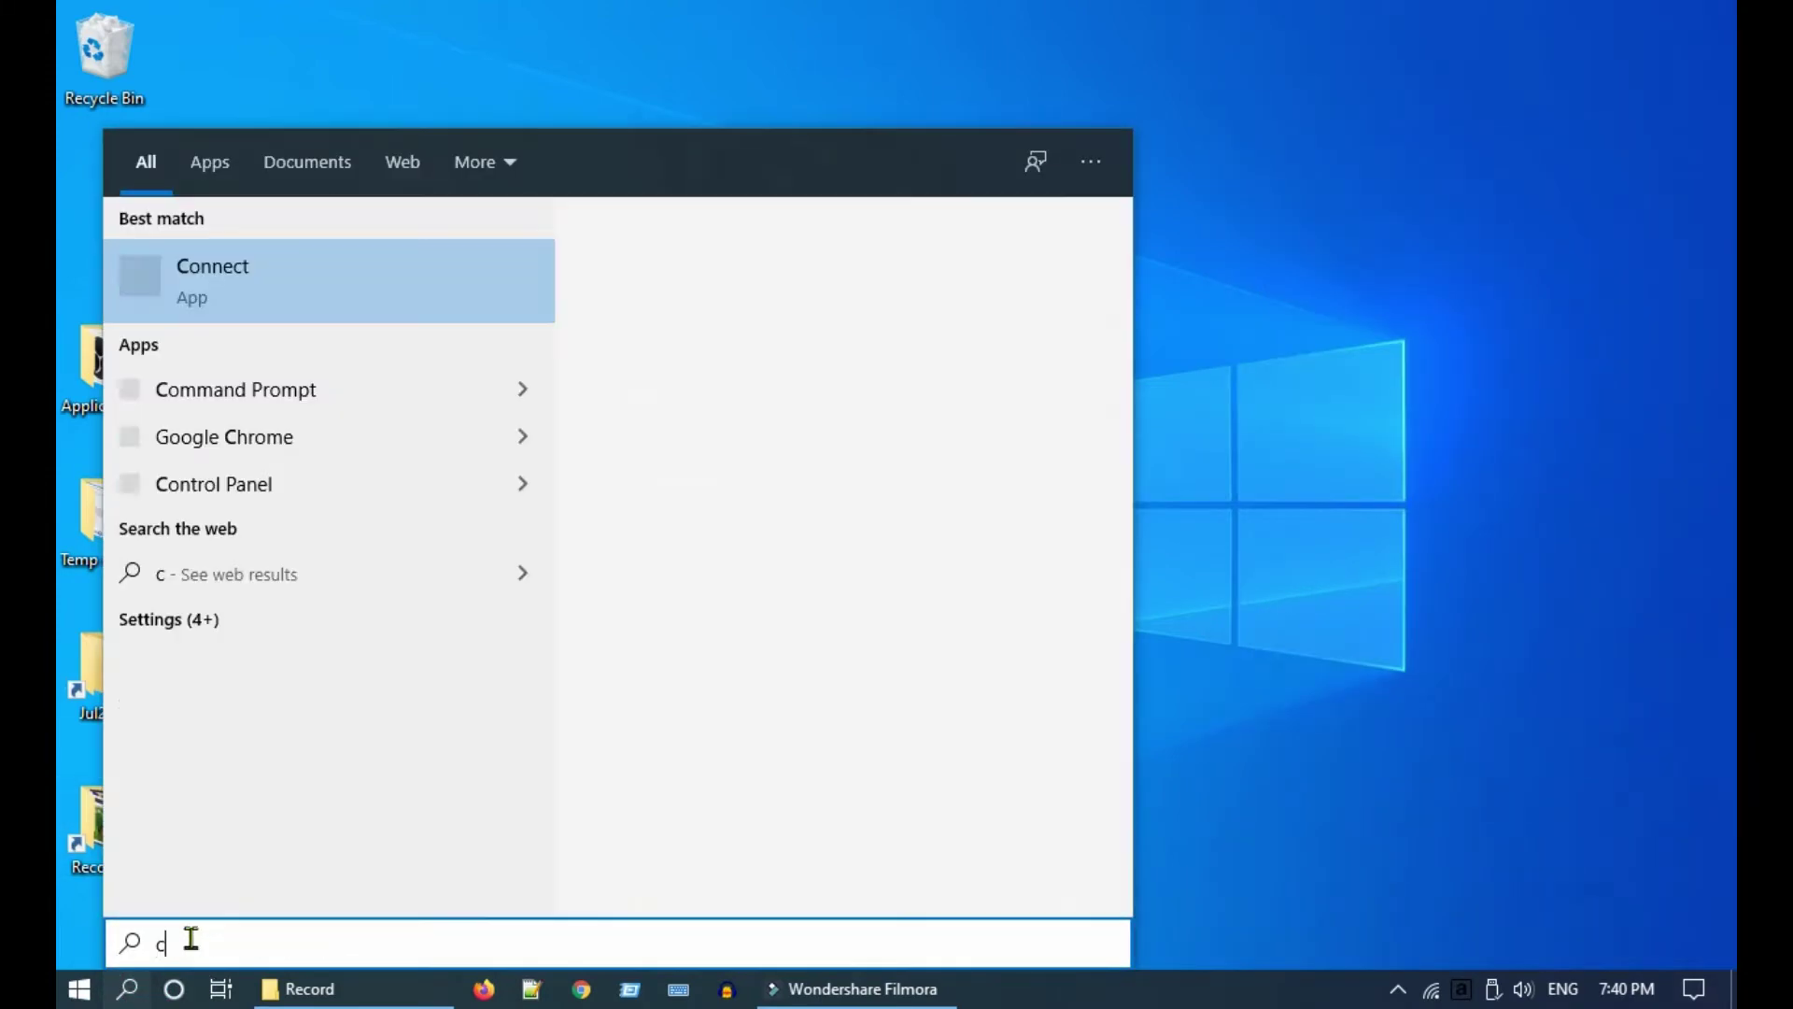
type("onn")
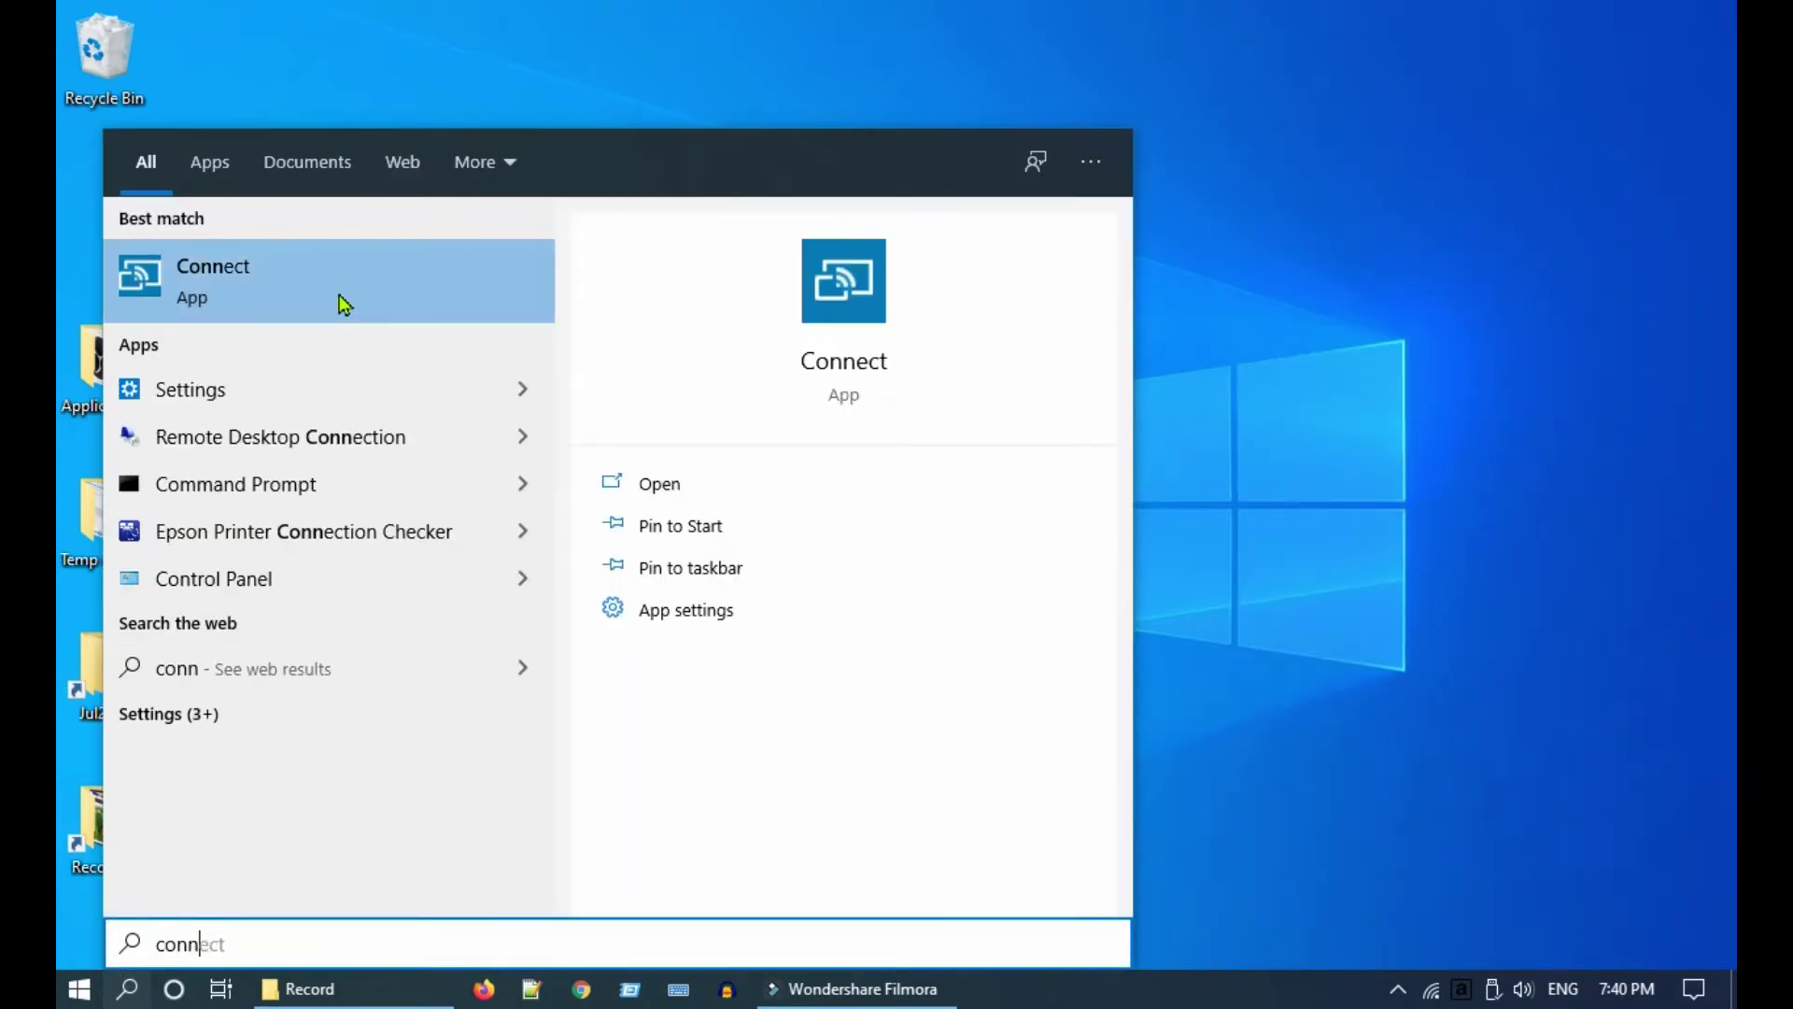
left_click(340, 303)
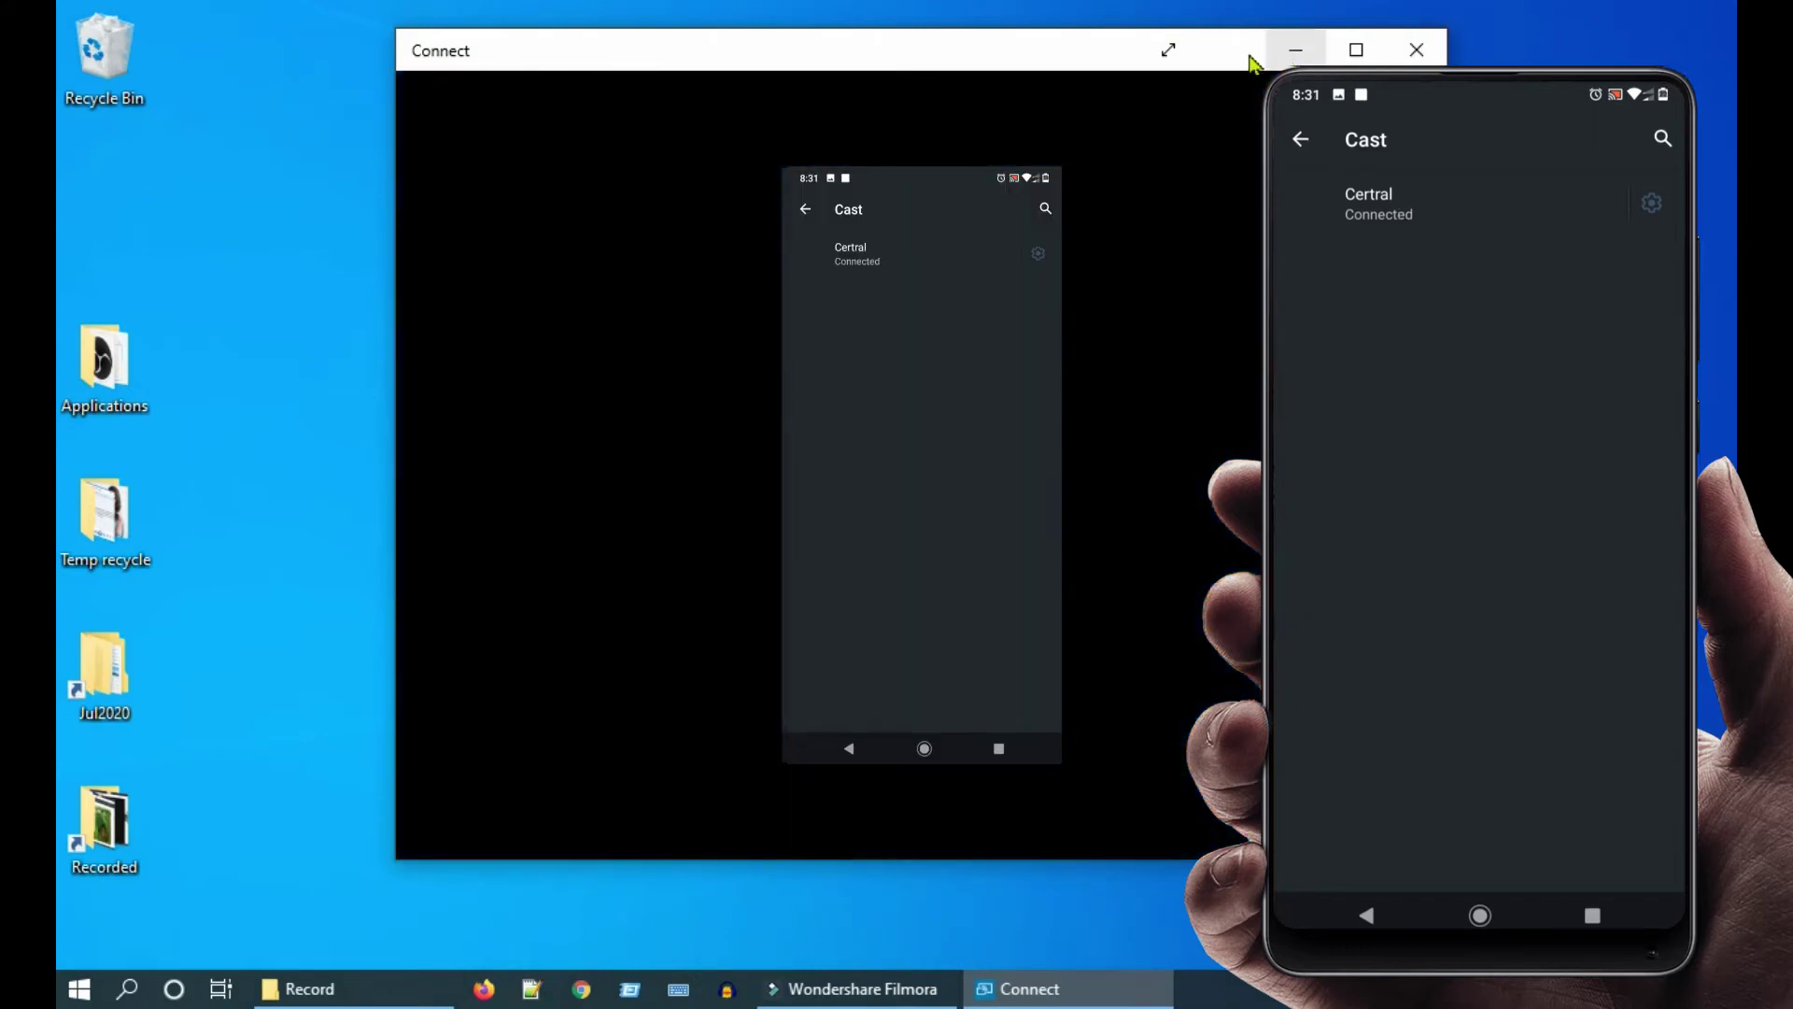
- Show the mirrored phone screen in Connect at full screen
left_click(1166, 51)
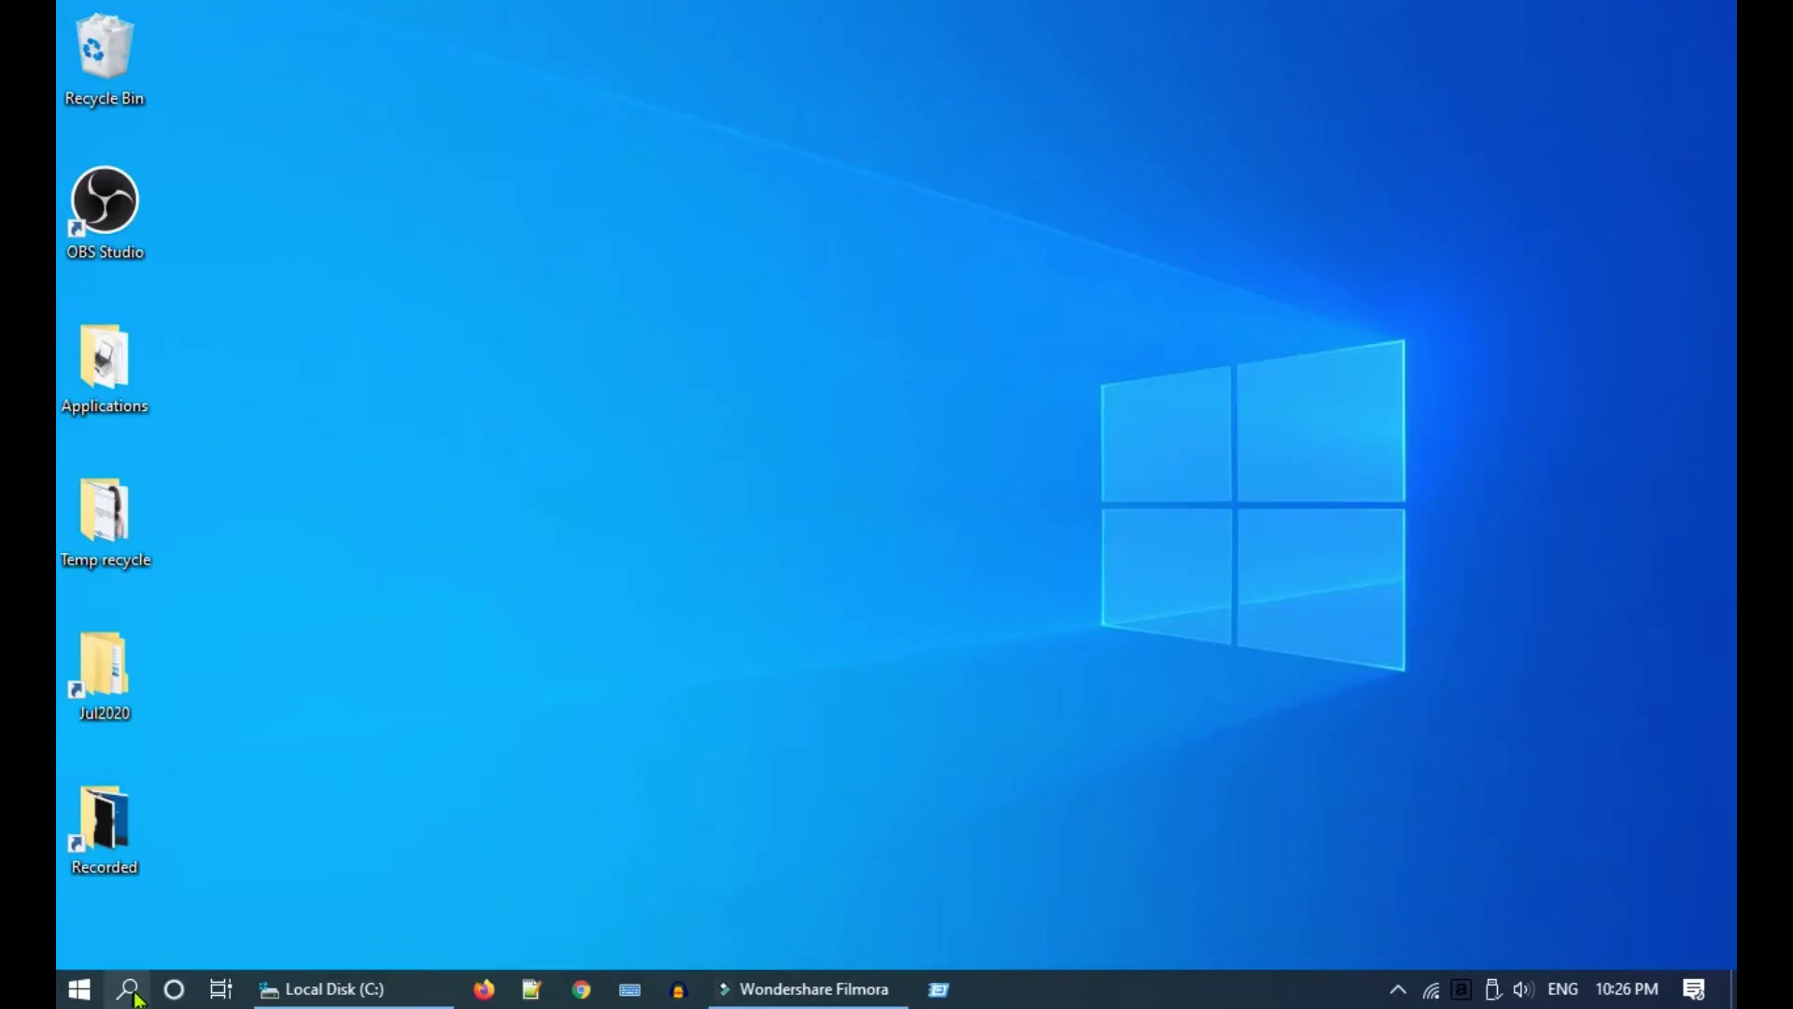
- Reach the Projecting to this PC settings page via Windows search for 'project'
left_click(127, 989)
type("fire")
key("Return")
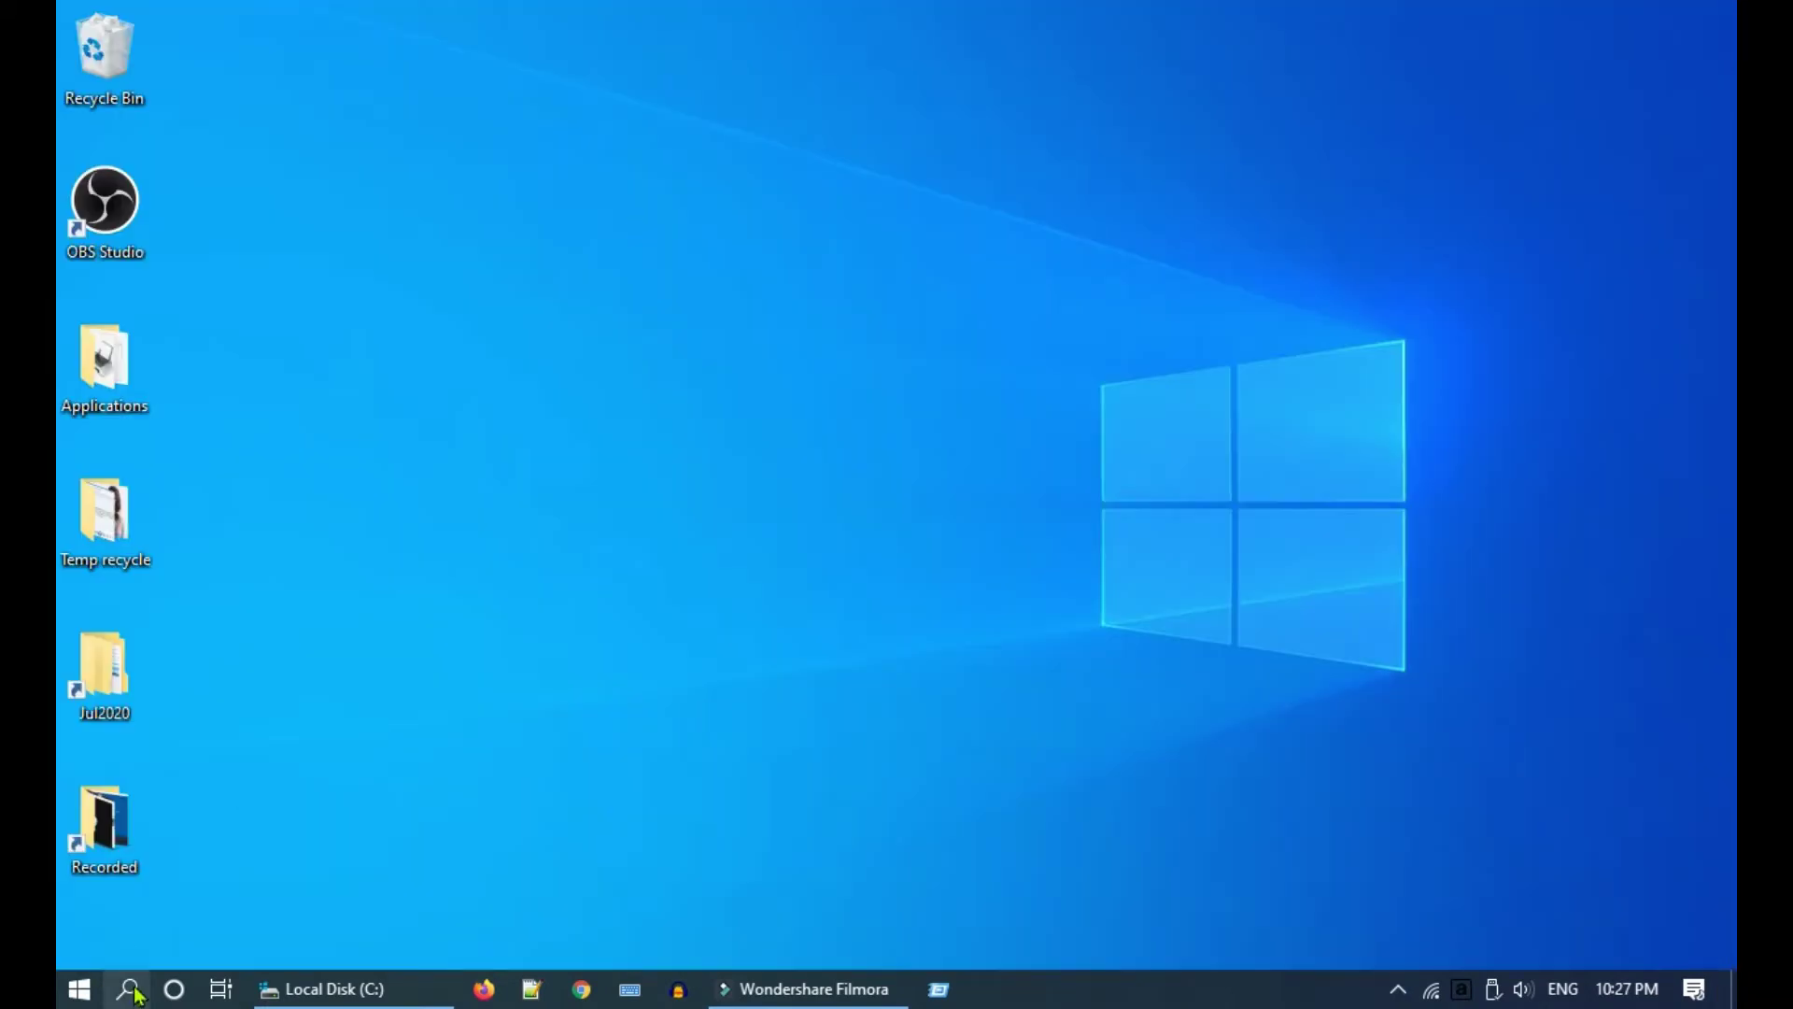
left_click(130, 989)
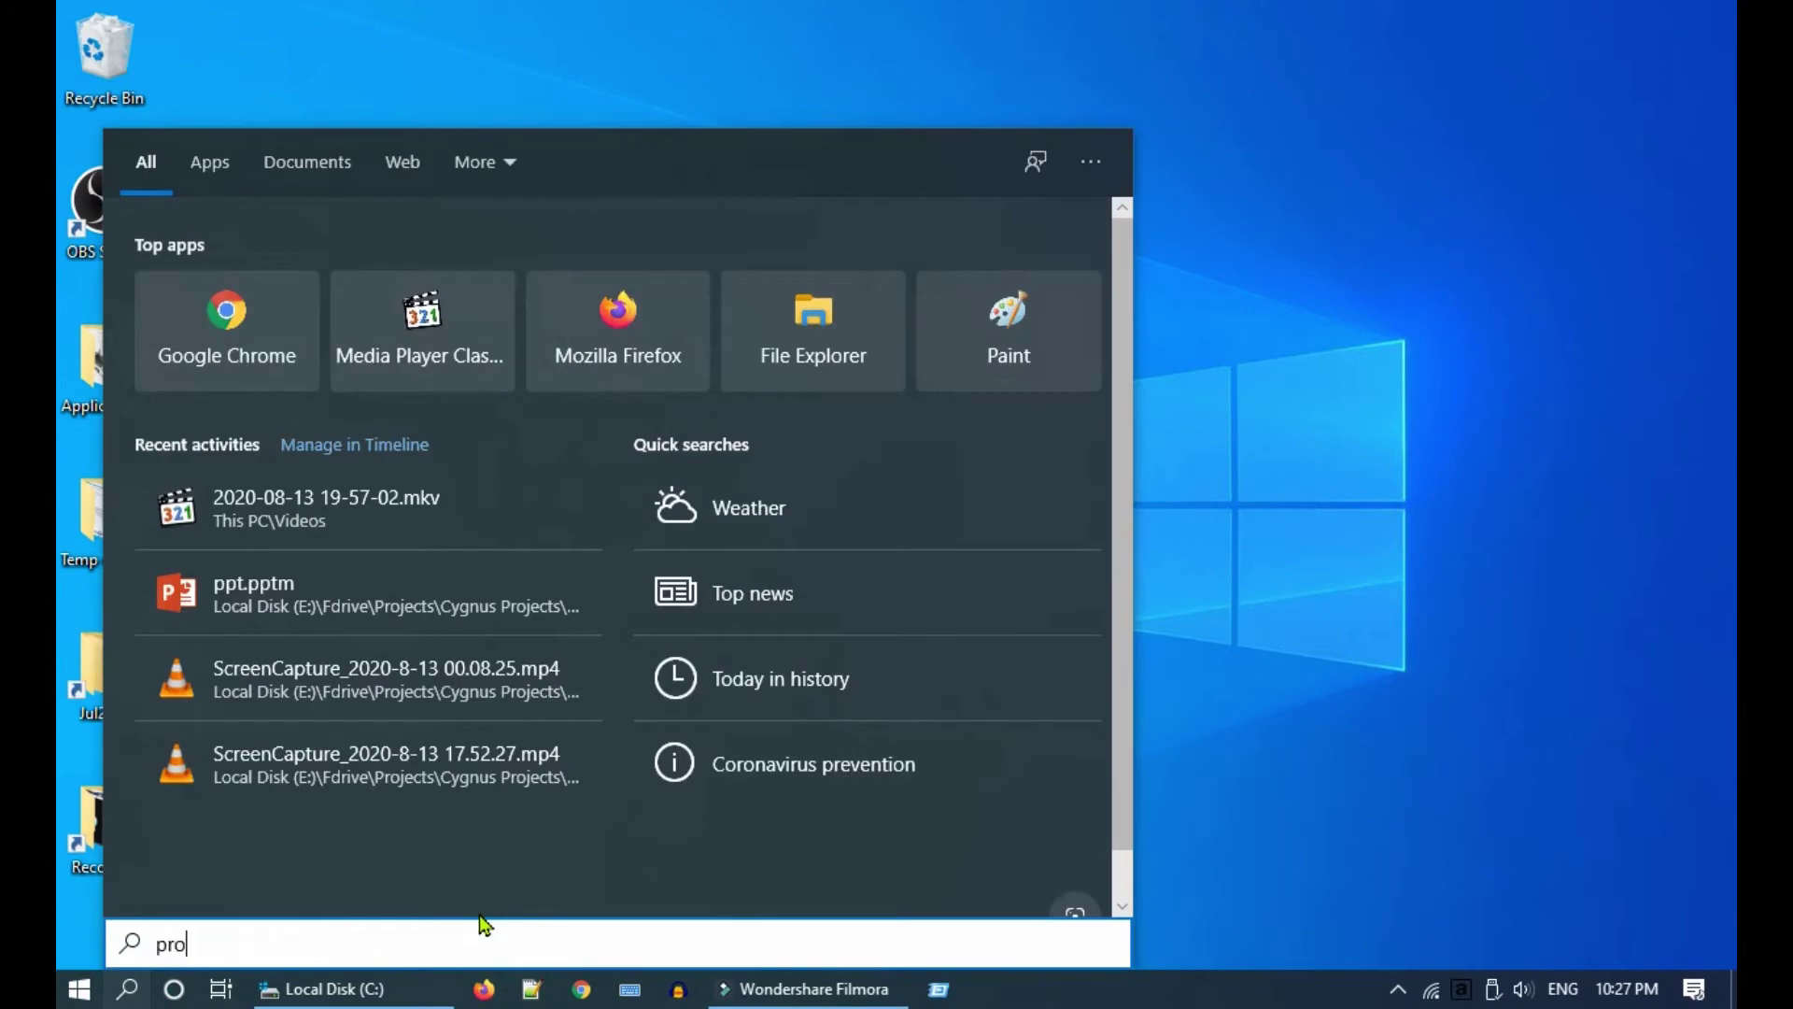
type("project")
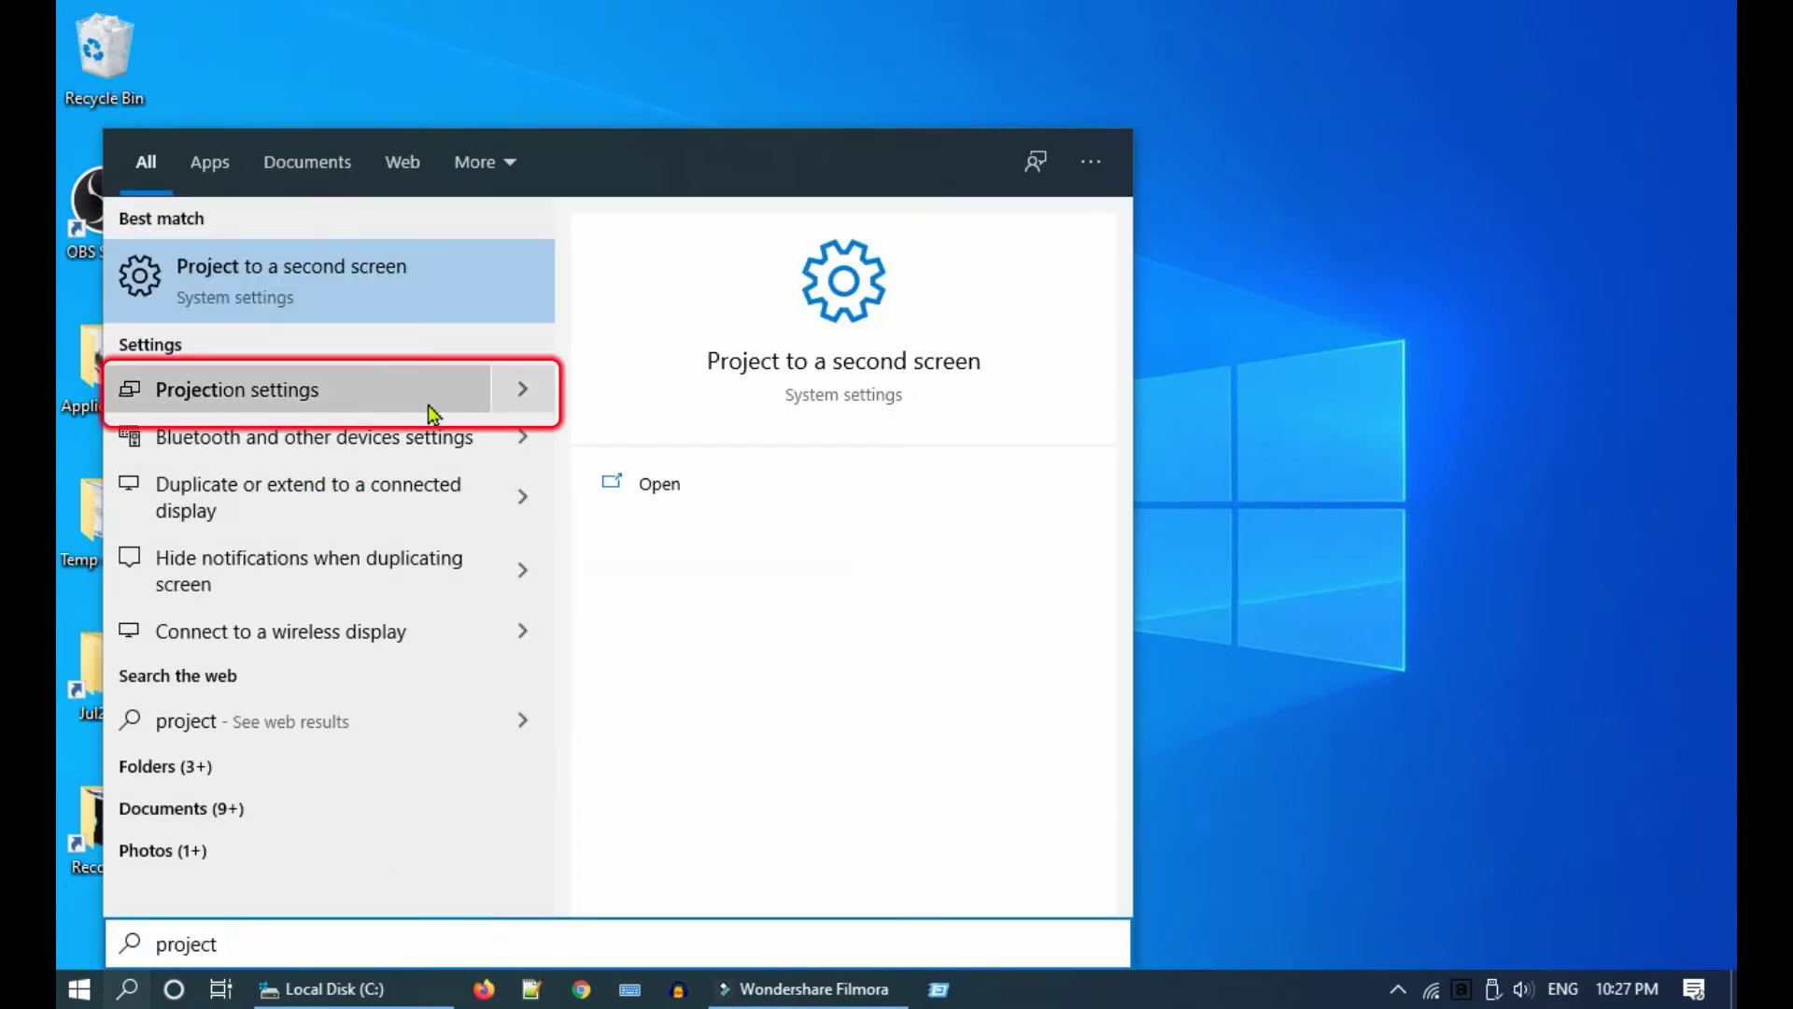
left_click(431, 405)
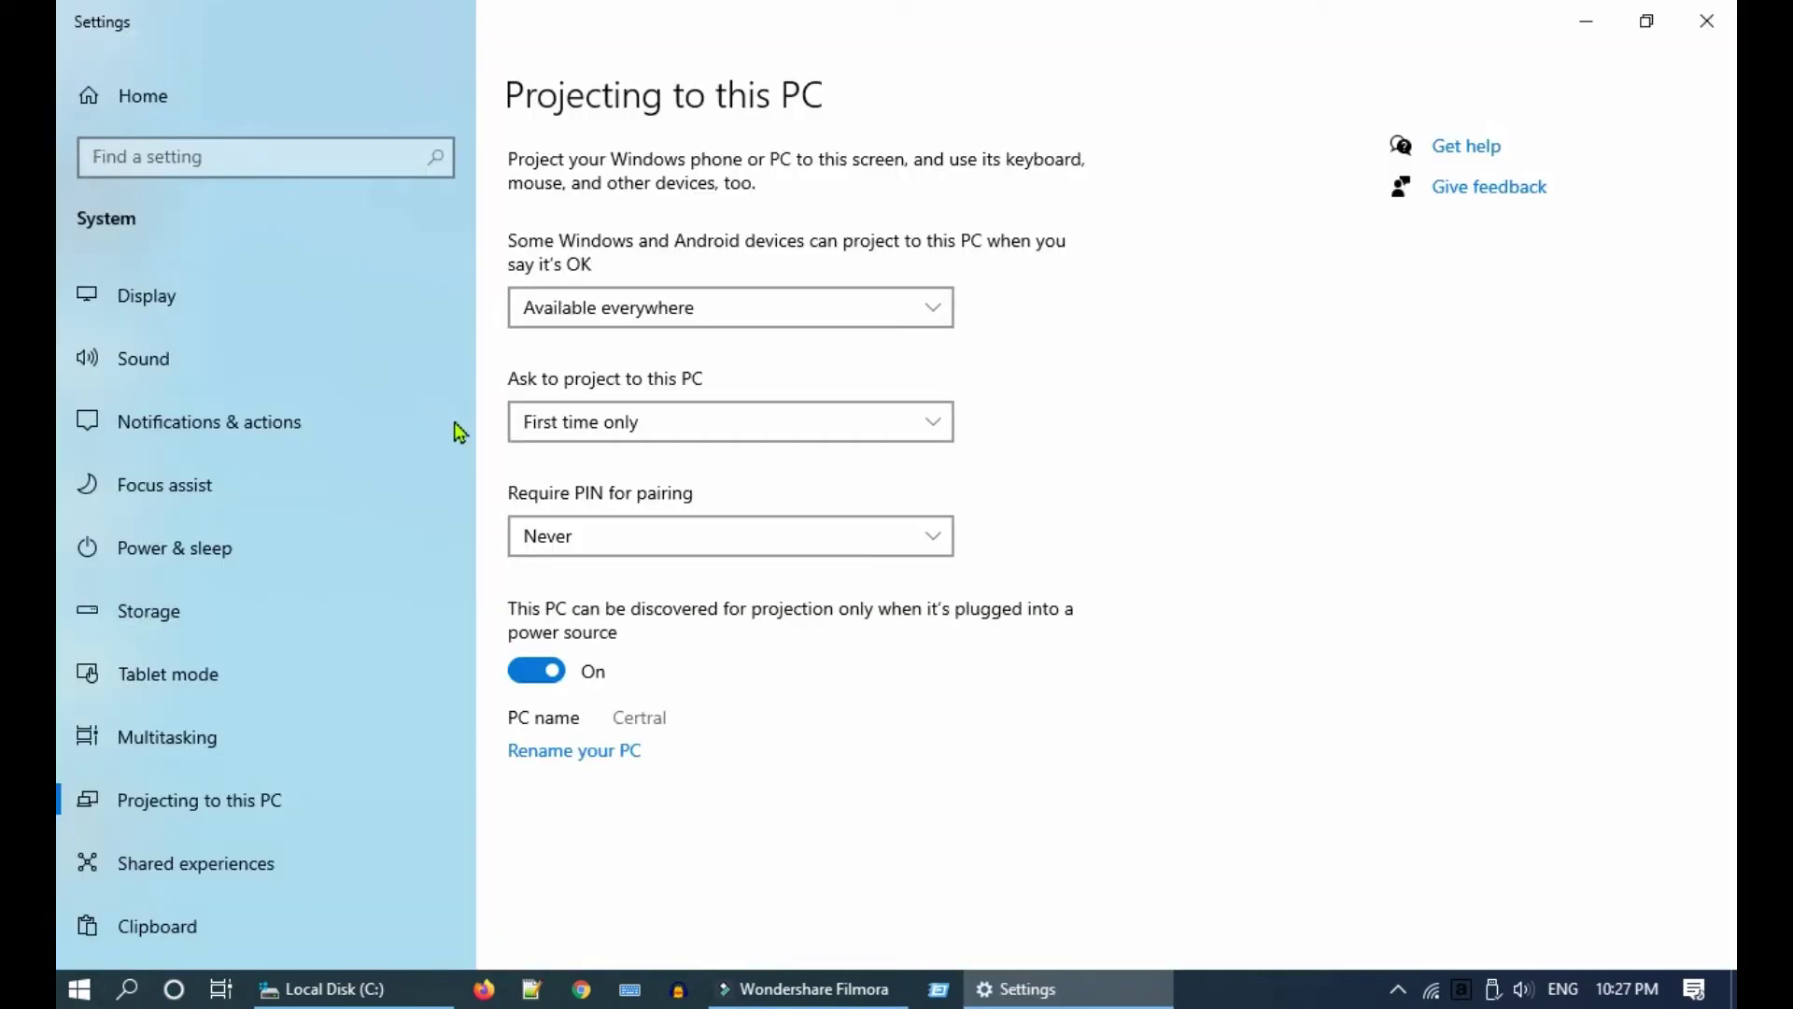
- Keep projection Available everywhere, ask First time only, and Require PIN Never
left_click(944, 322)
left_click(947, 322)
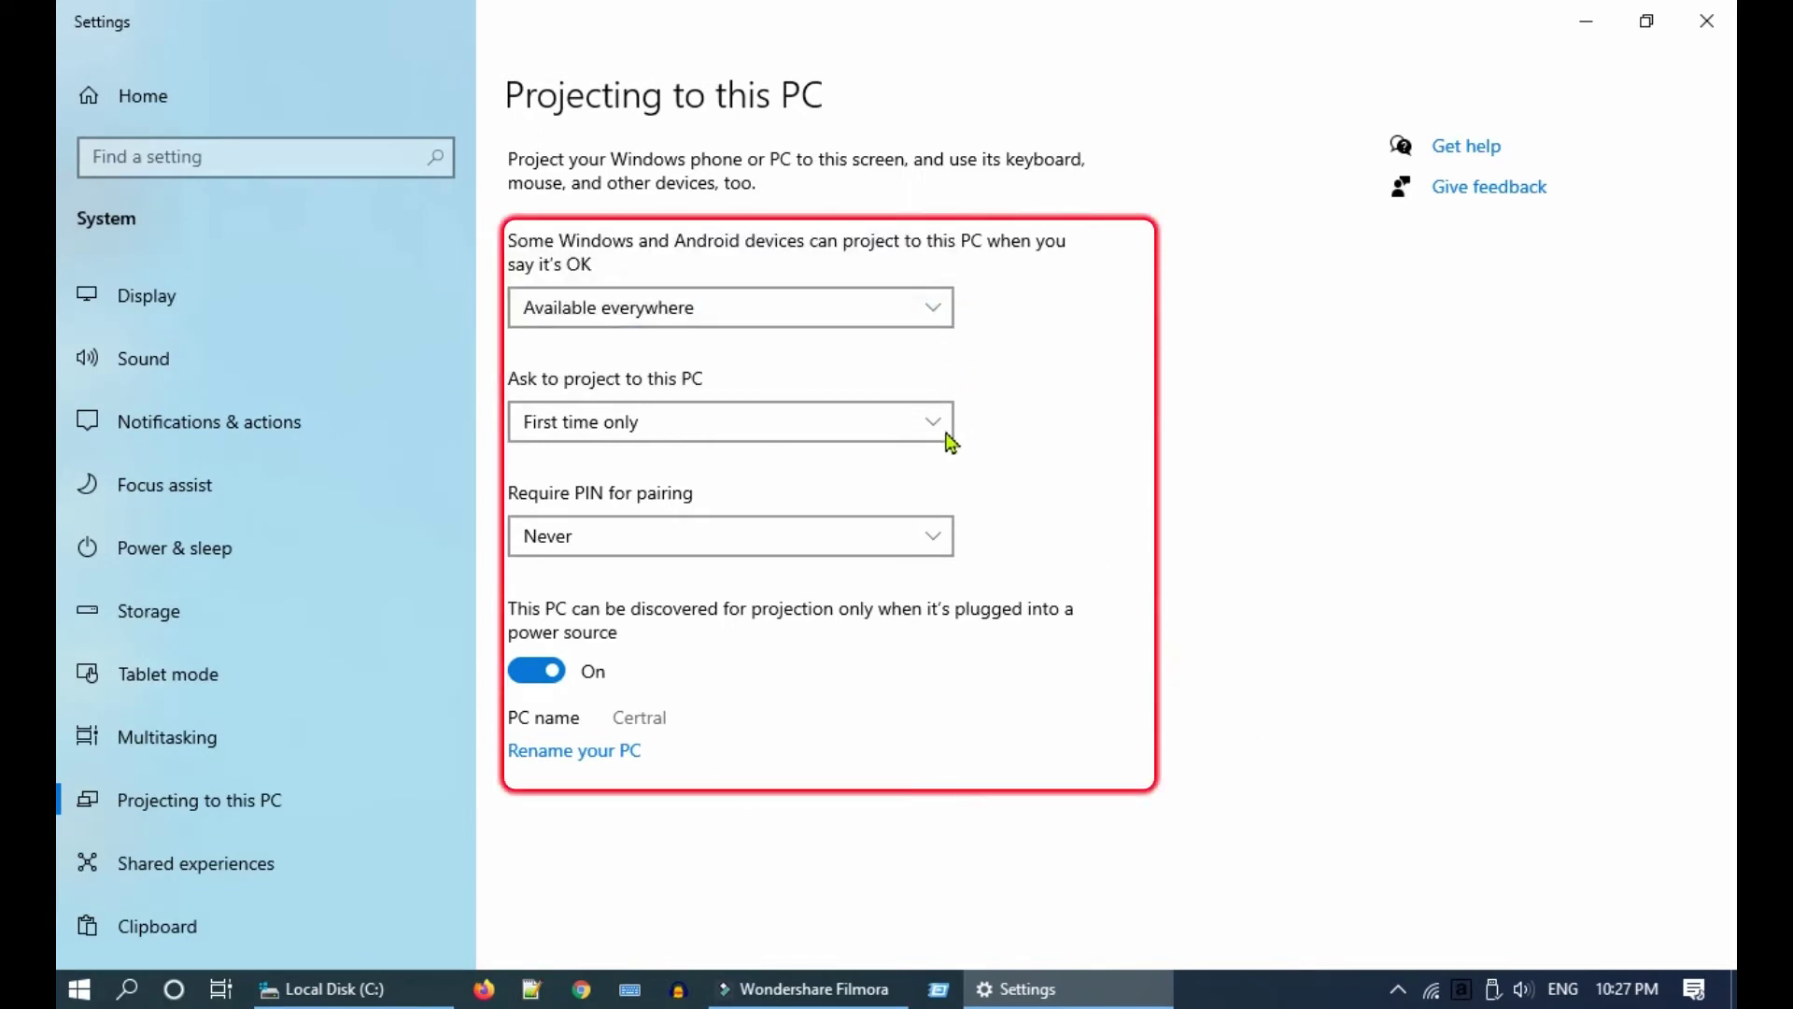
left_click(944, 429)
left_click(936, 535)
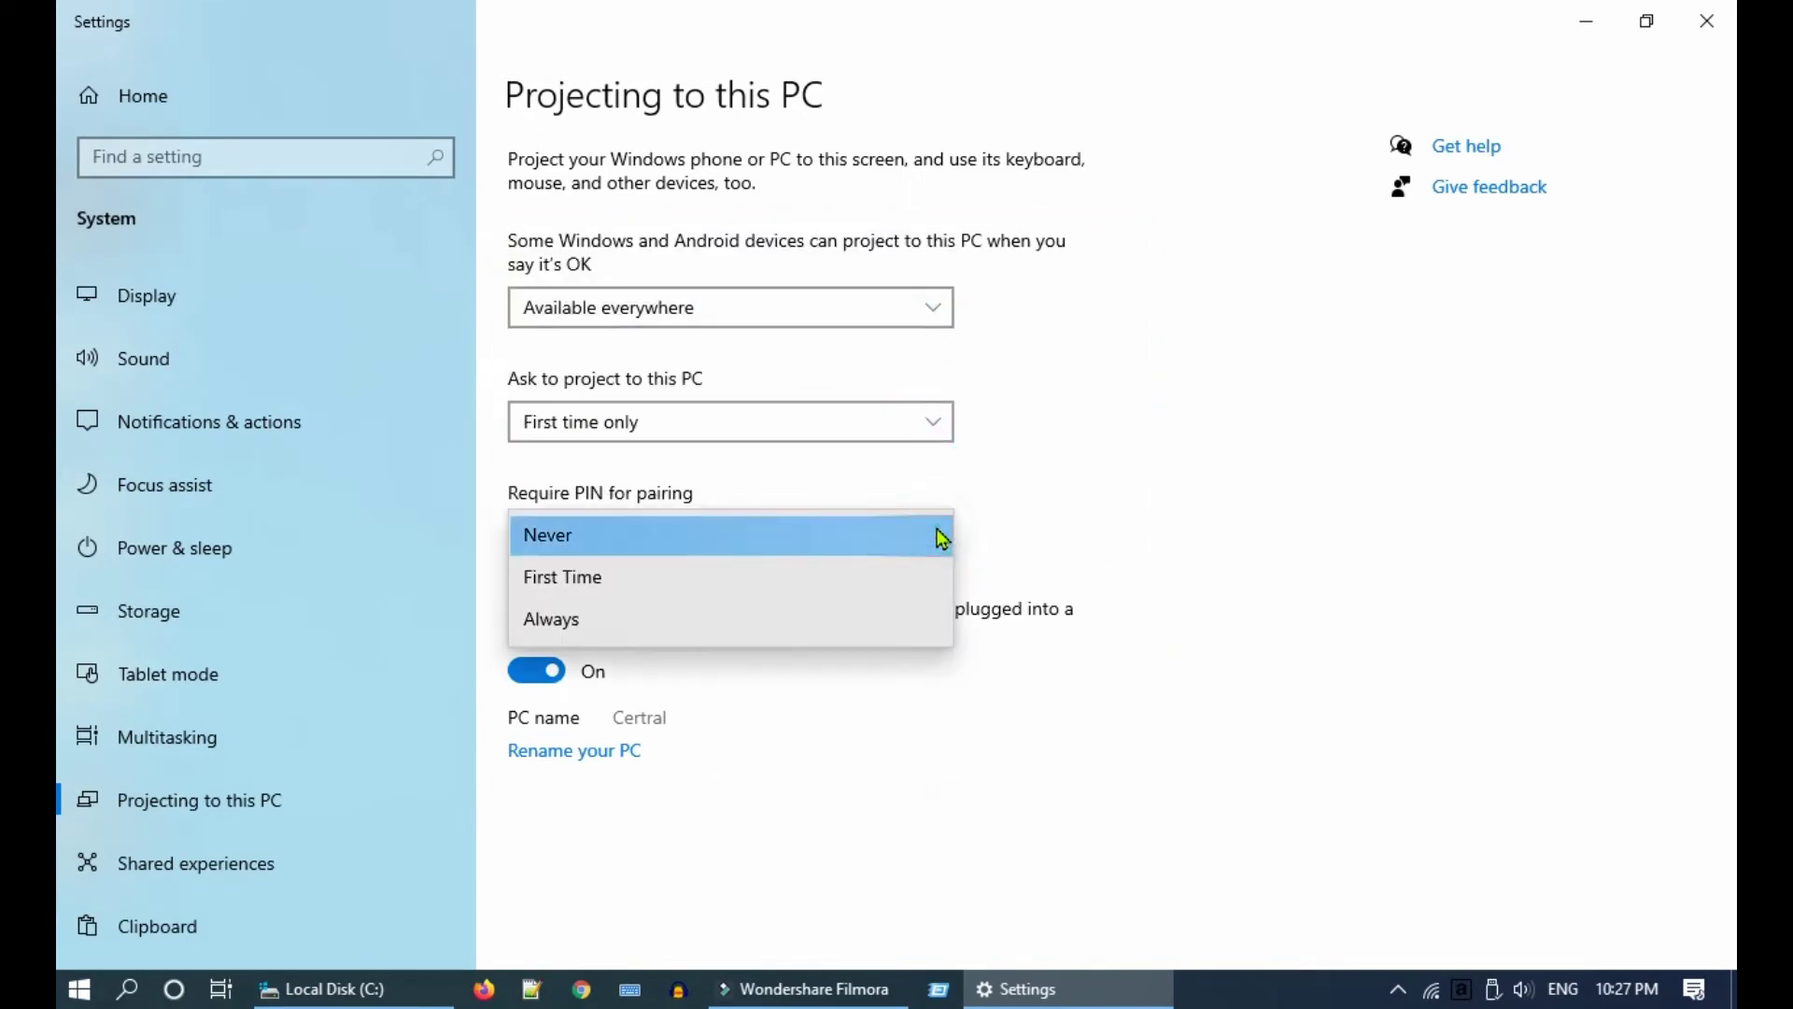
left_click(936, 537)
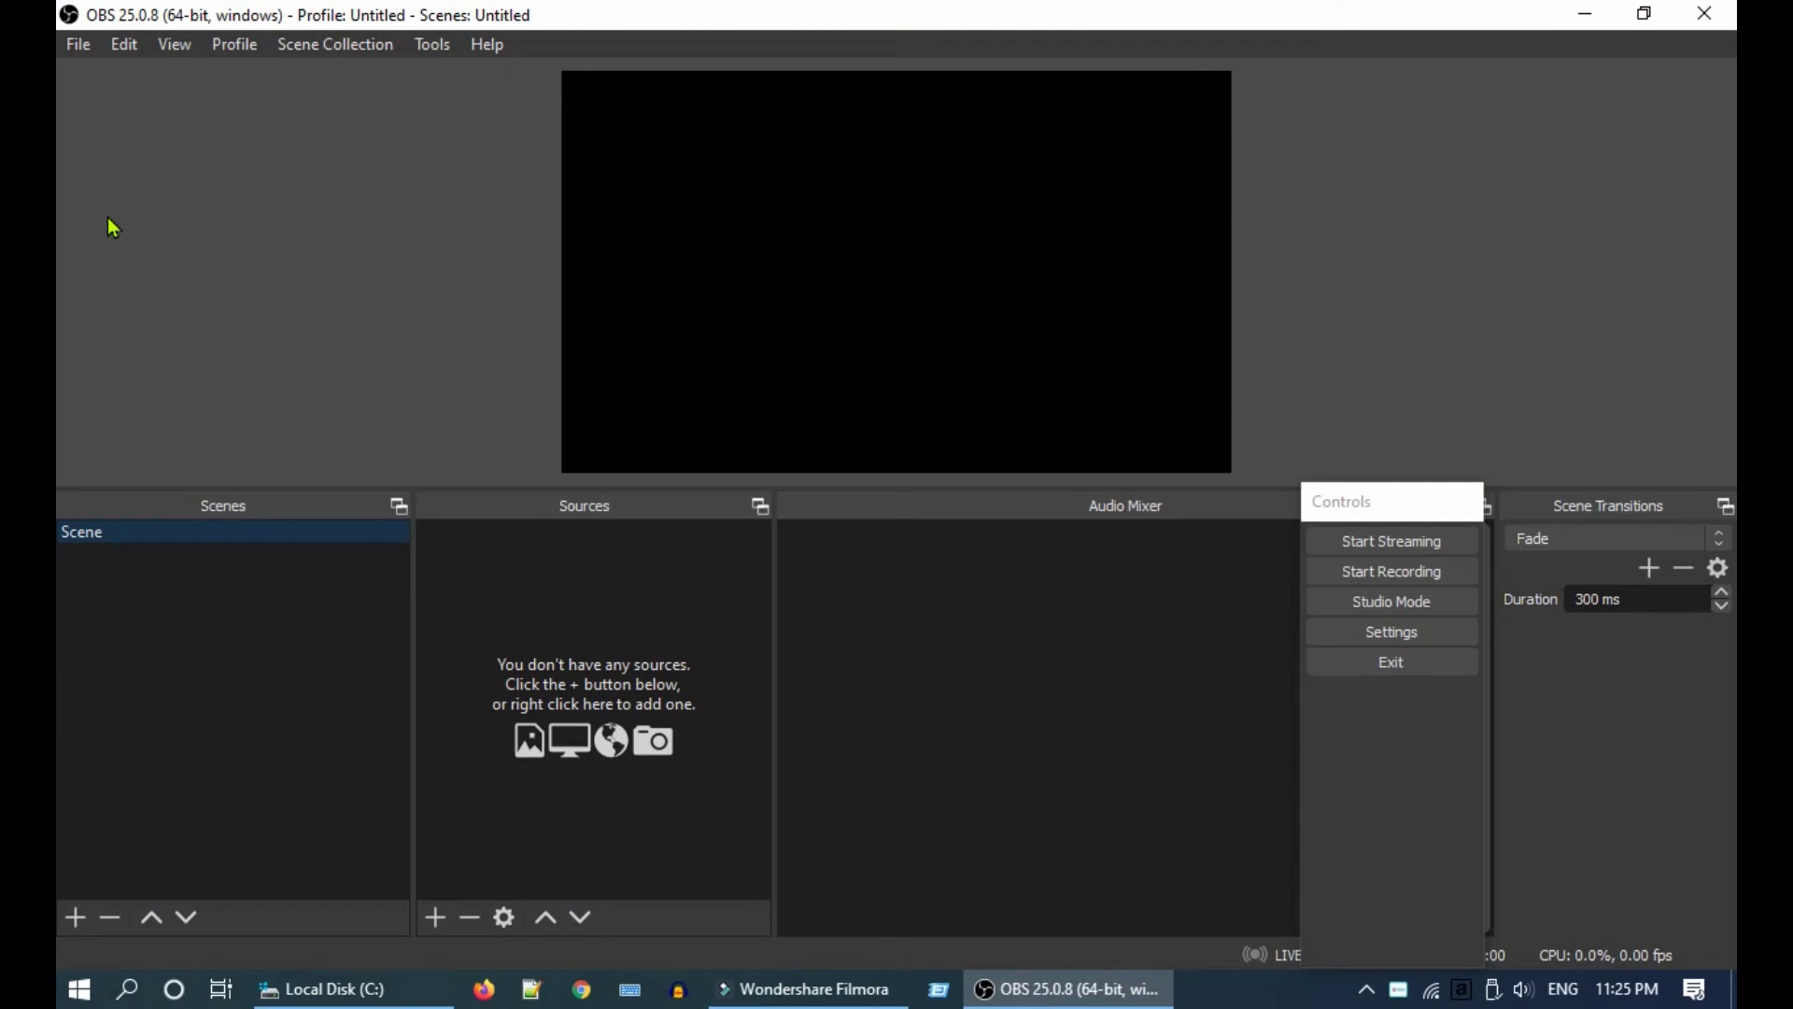
- Add an Audio Input Capture source named INTERNAL using the Stereo Mix device
left_click(435, 917)
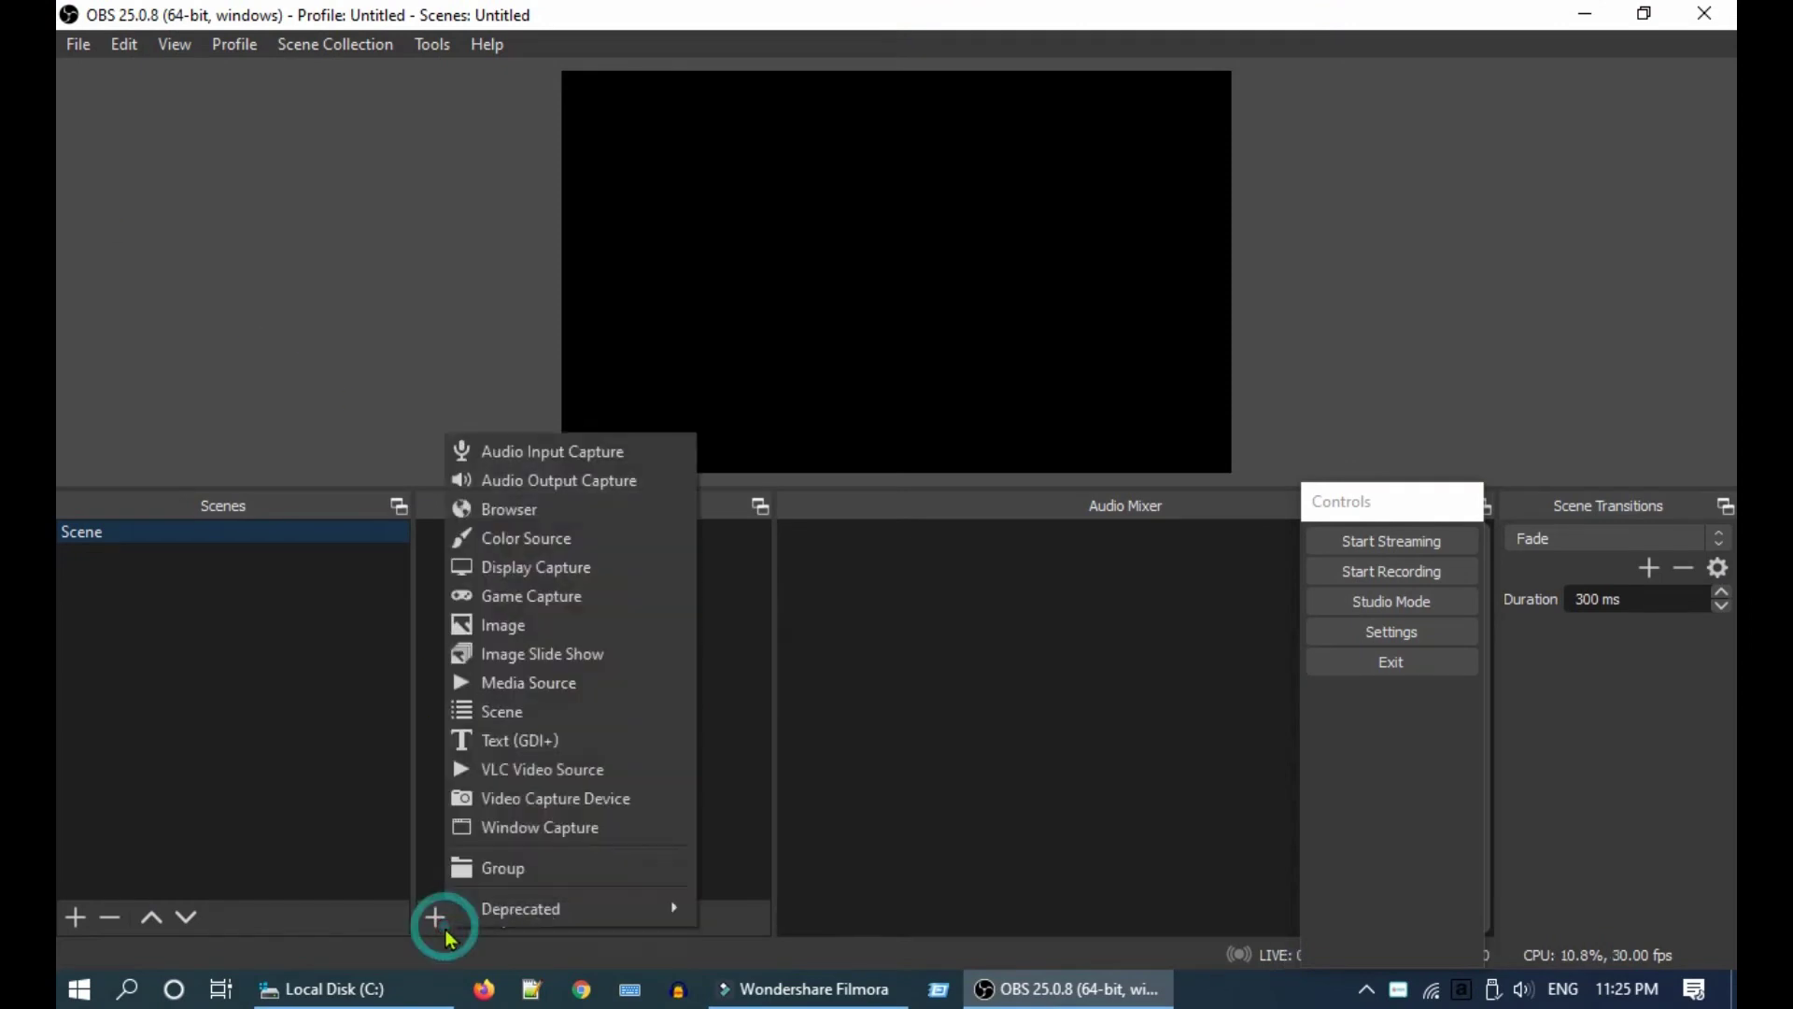
left_click(614, 455)
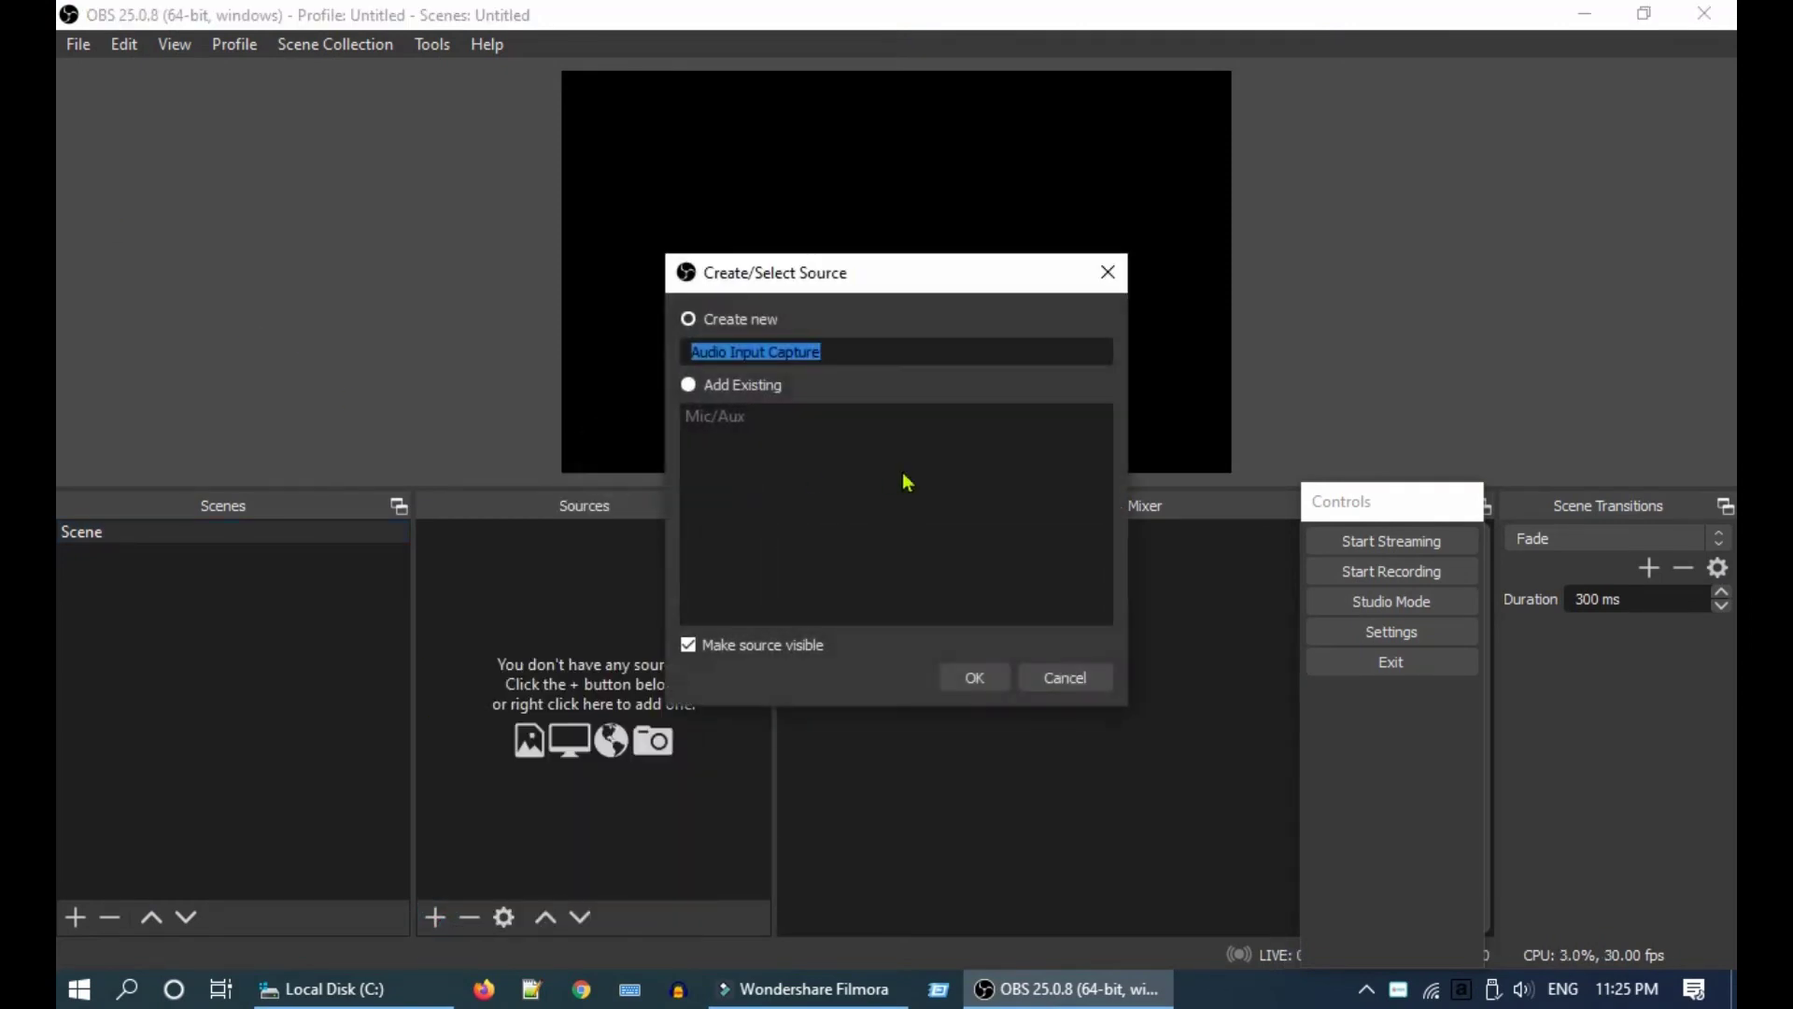
type("IN")
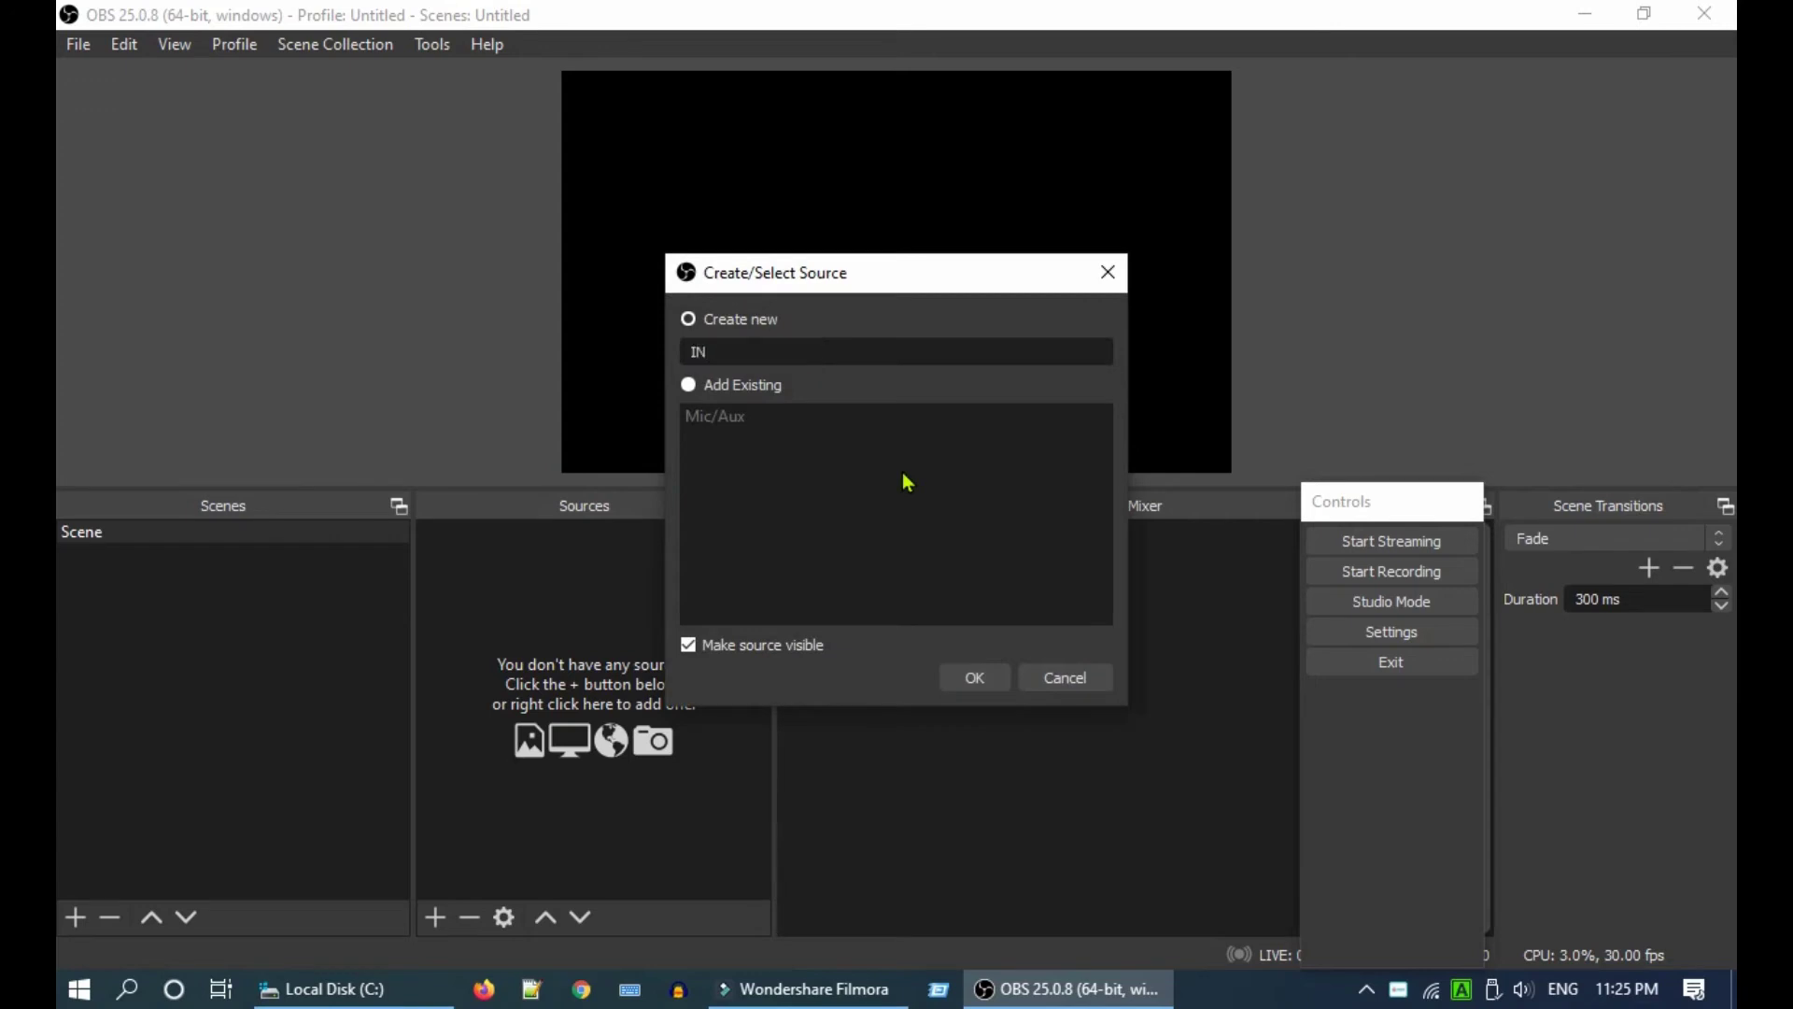
type("TERNAL")
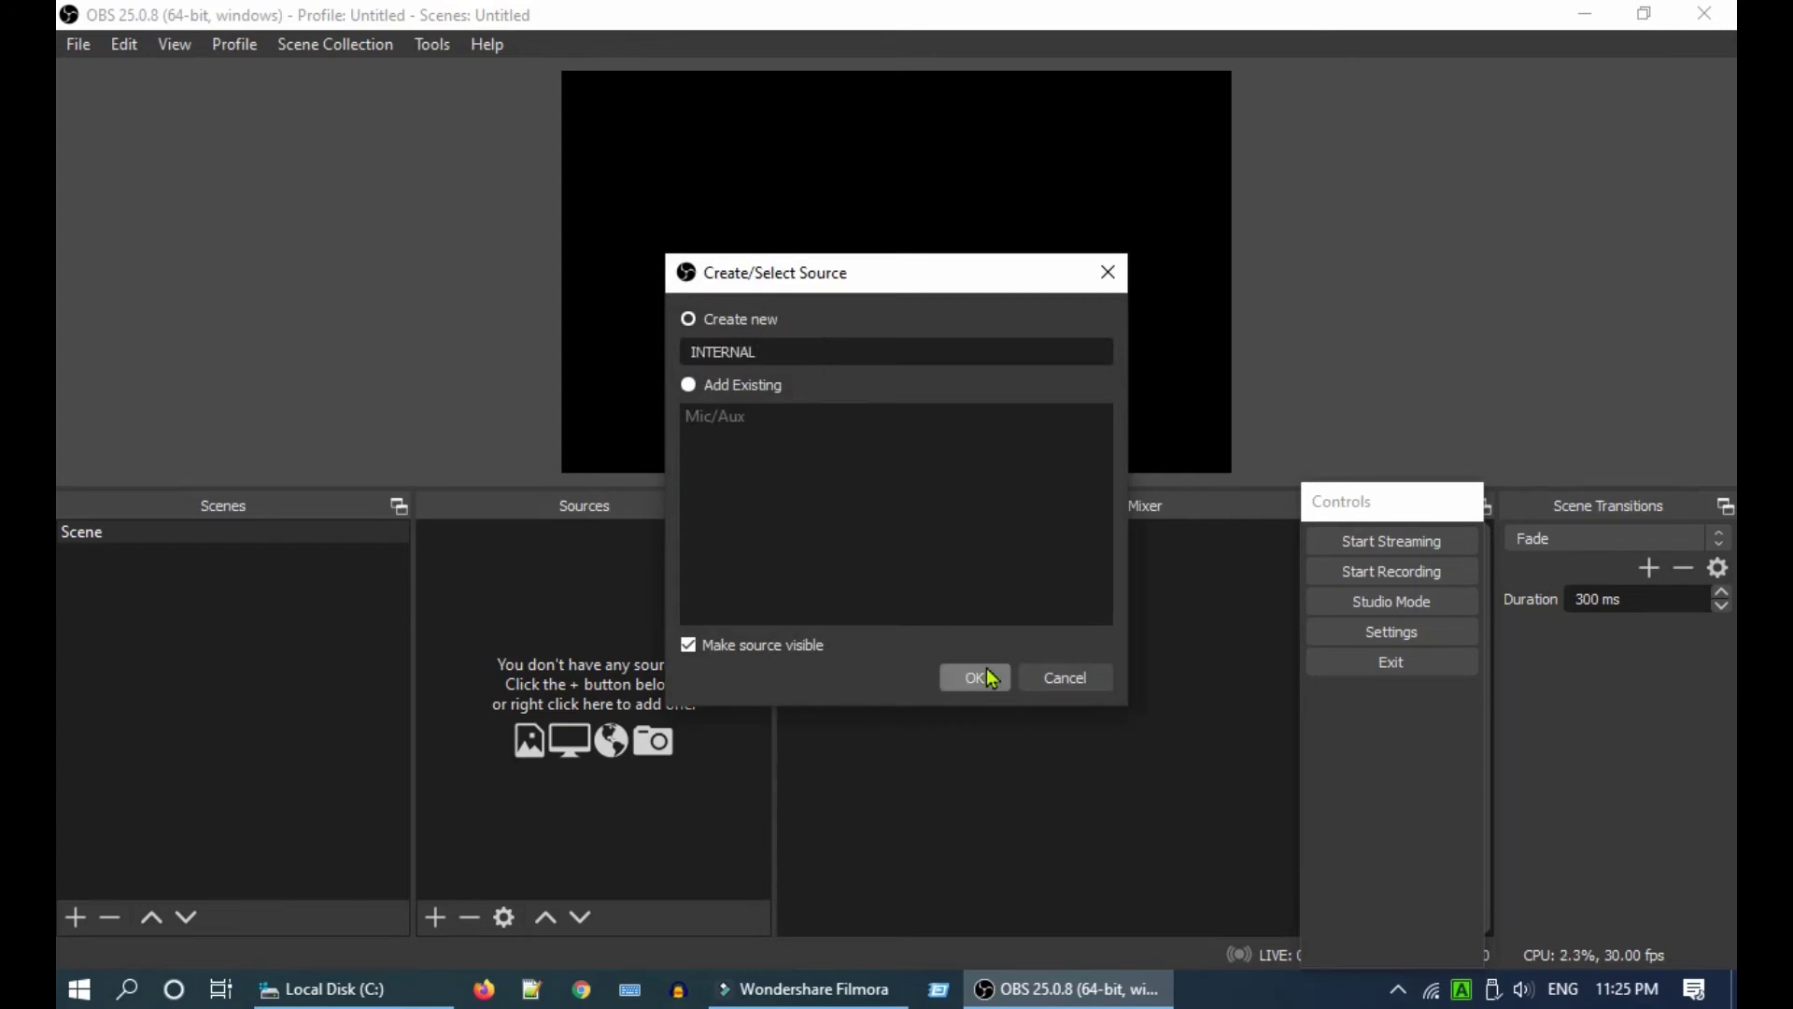
left_click(973, 677)
left_click(717, 164)
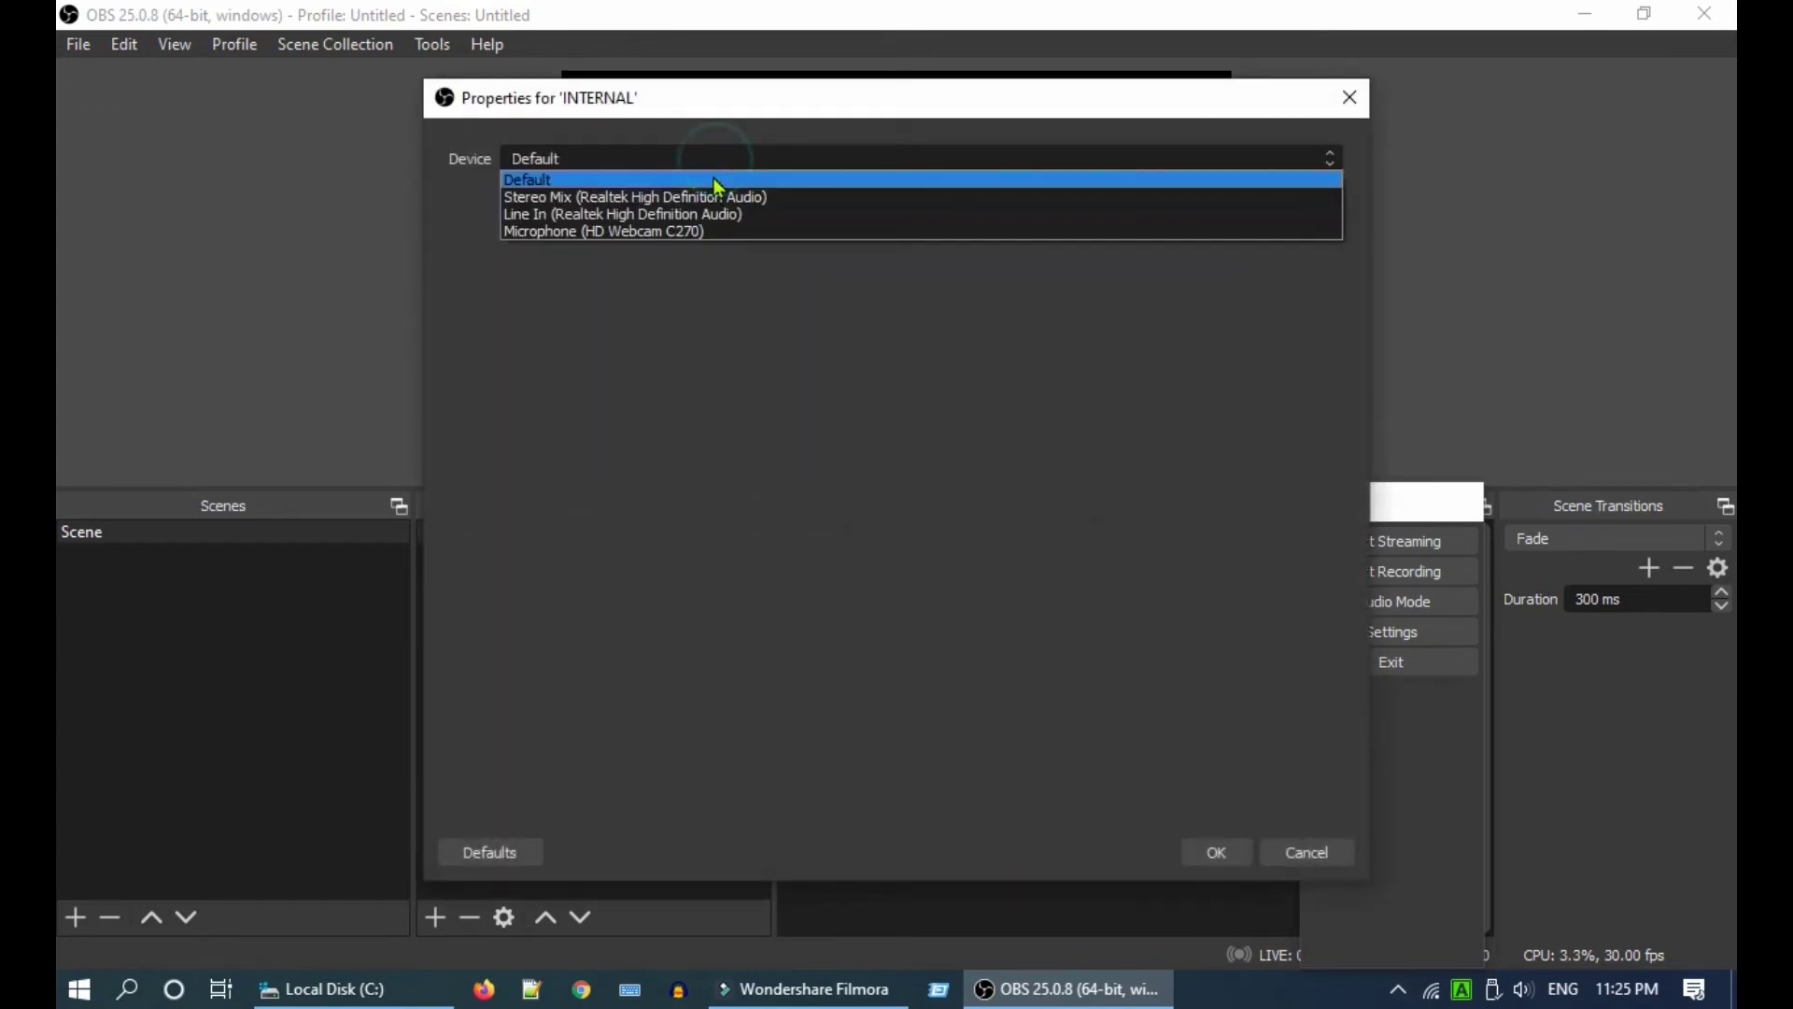
left_click(711, 197)
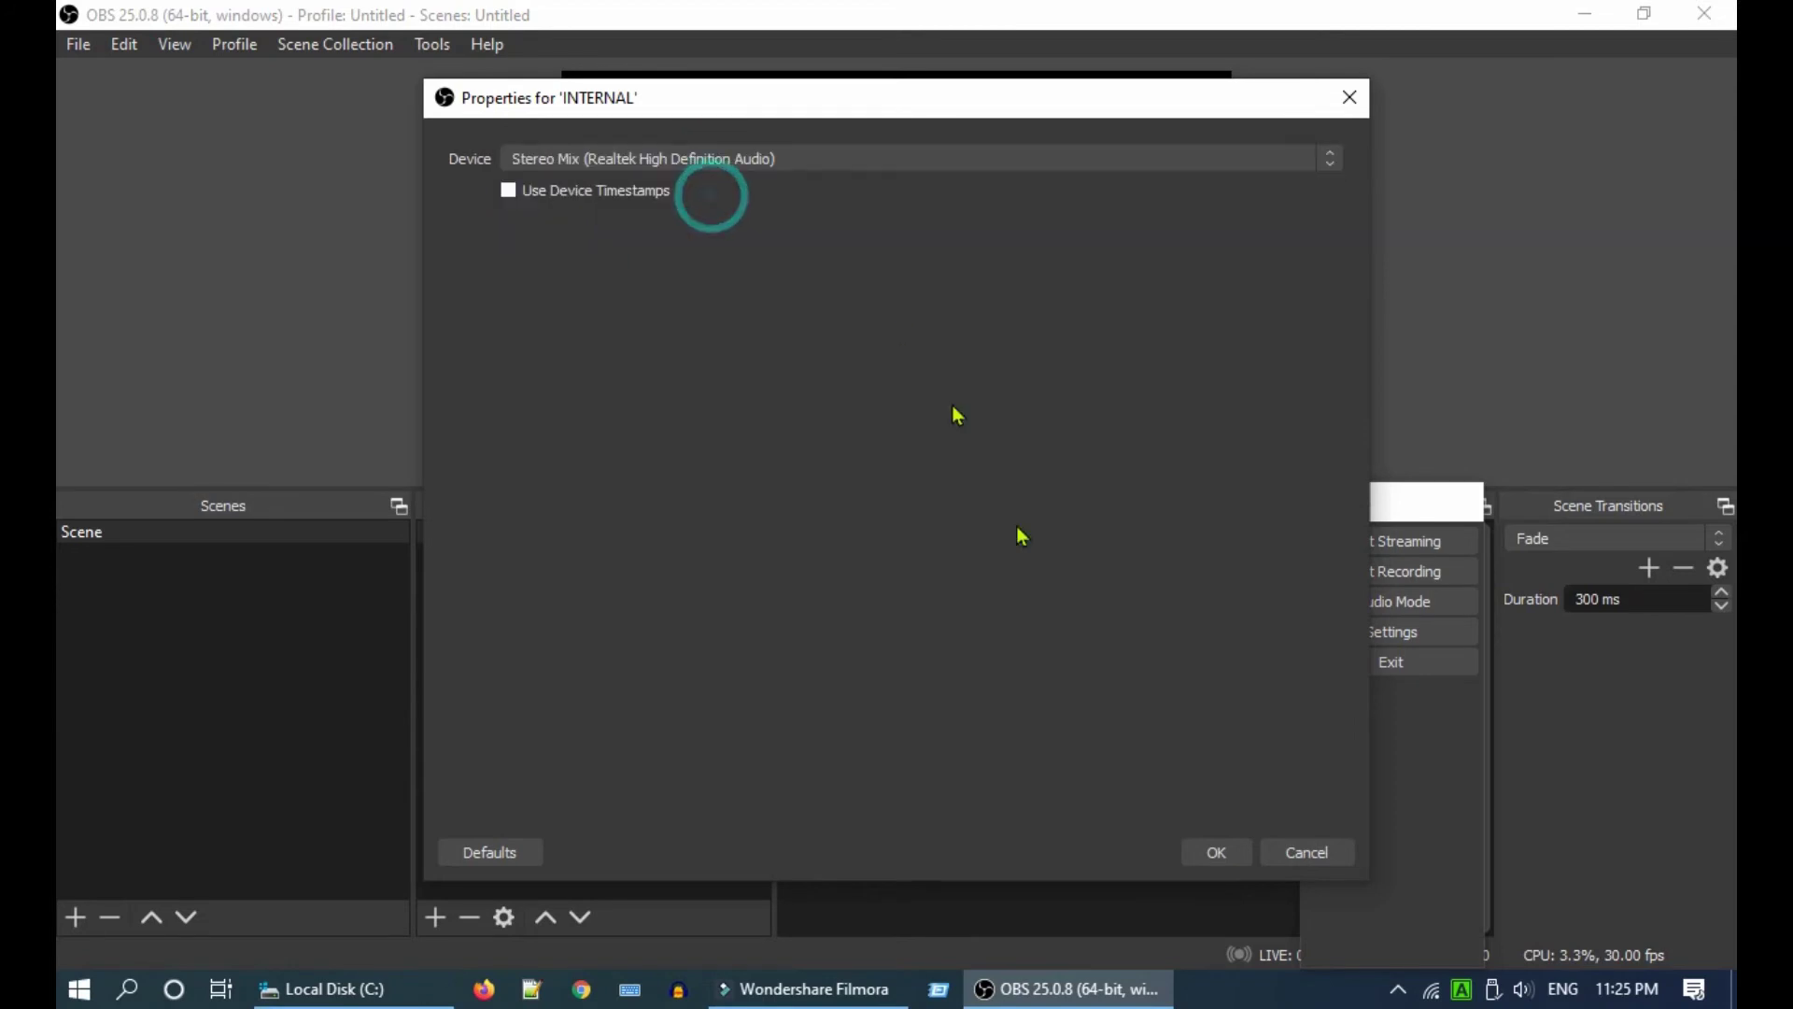
left_click(1208, 852)
- Add an Audio Input Capture source named EXTERNAL using the HD Webcam C270 microphone
left_click(434, 918)
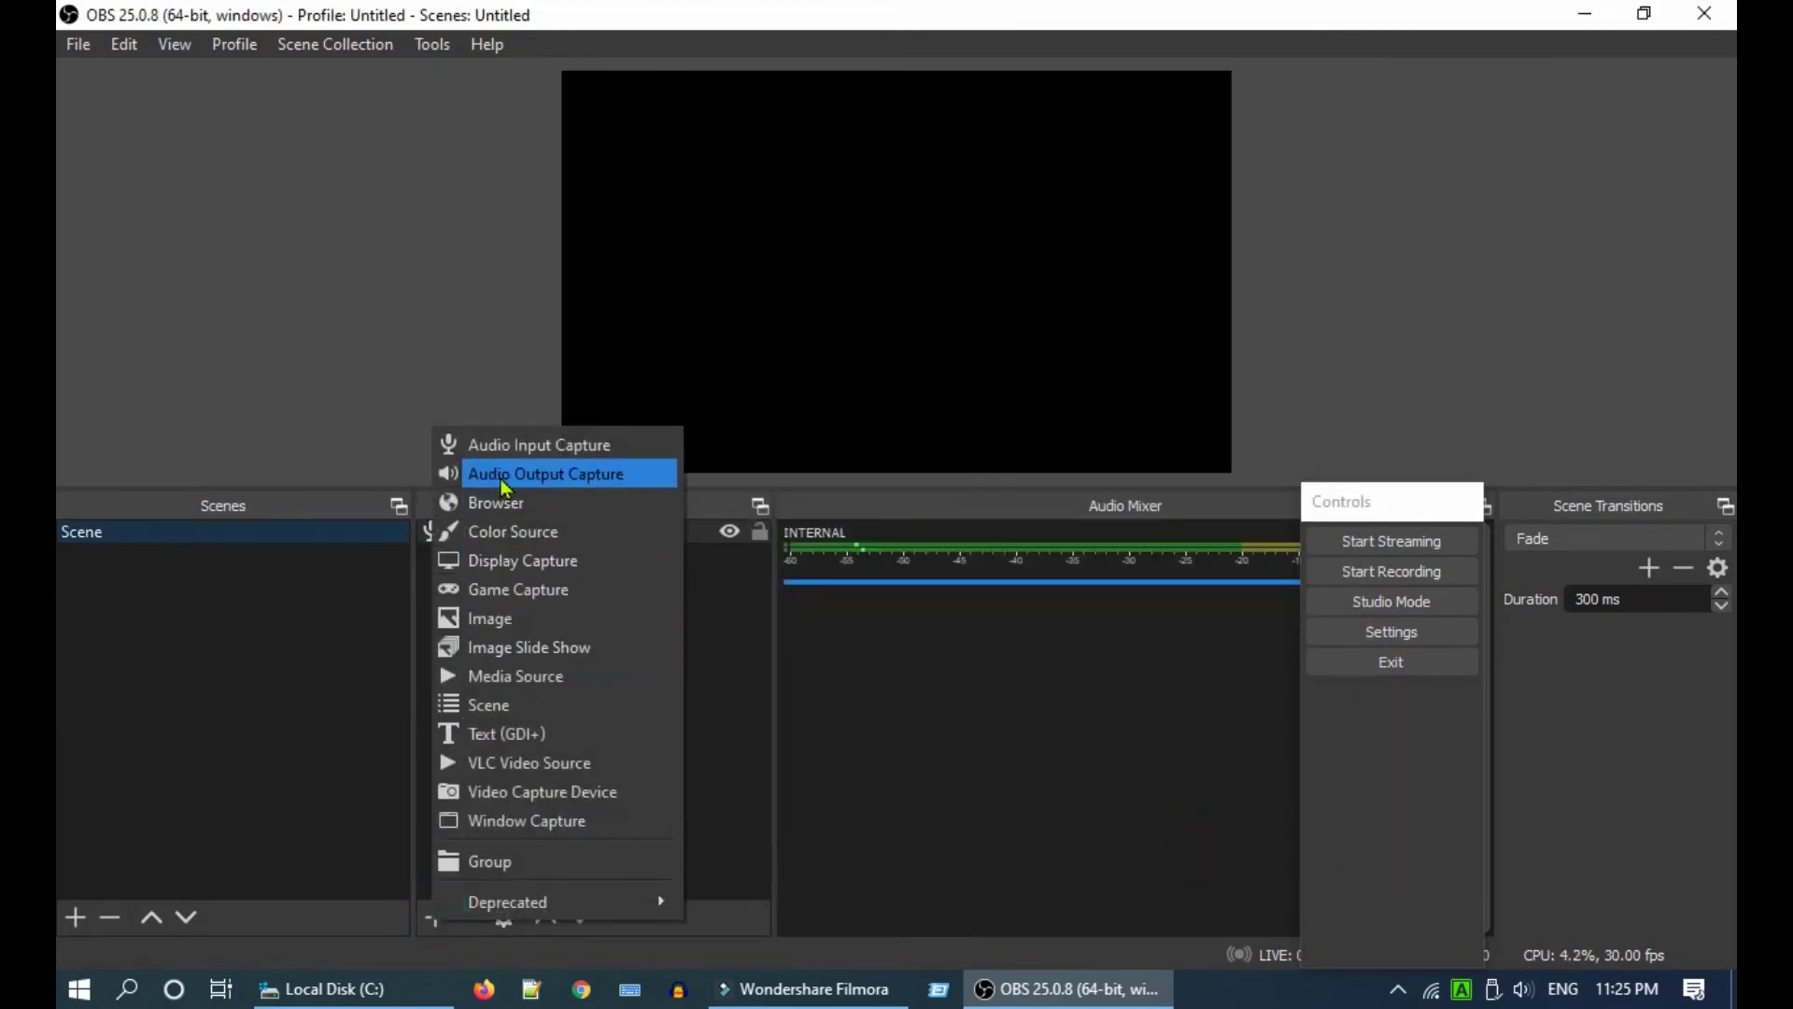
left_click(508, 445)
type("EXTERNAL")
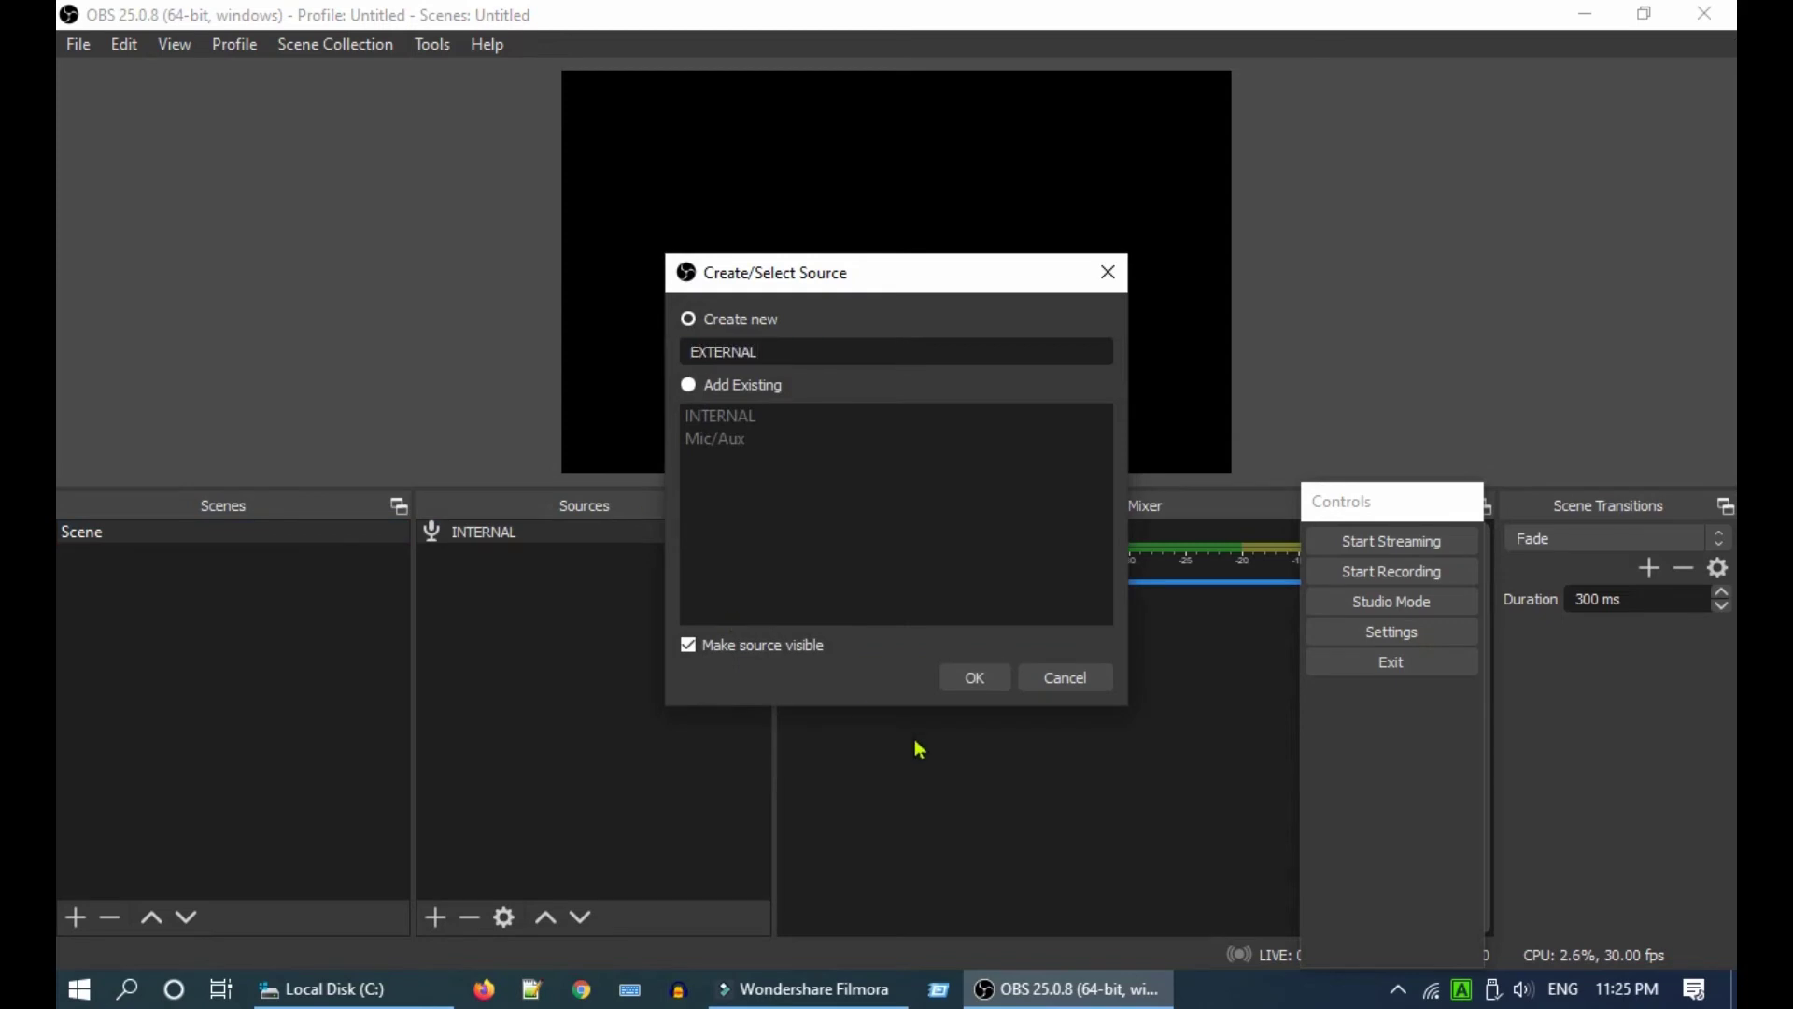
left_click(965, 683)
left_click(634, 167)
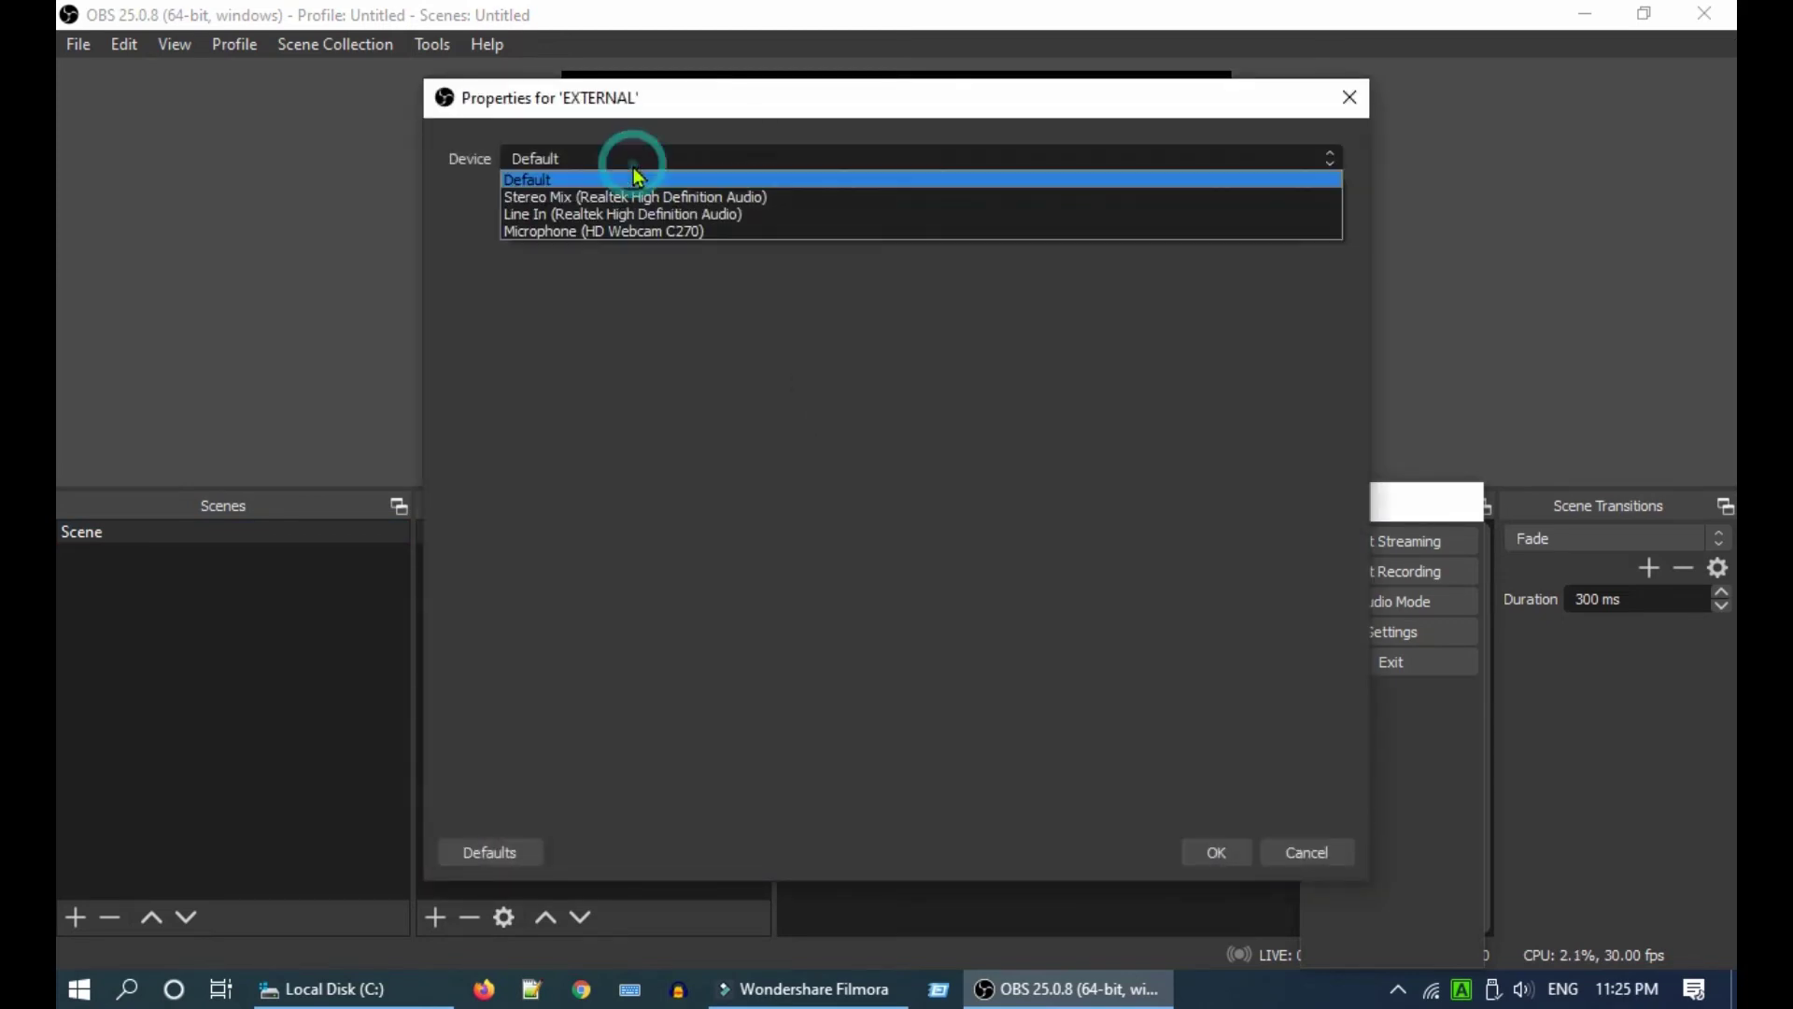
left_click(623, 230)
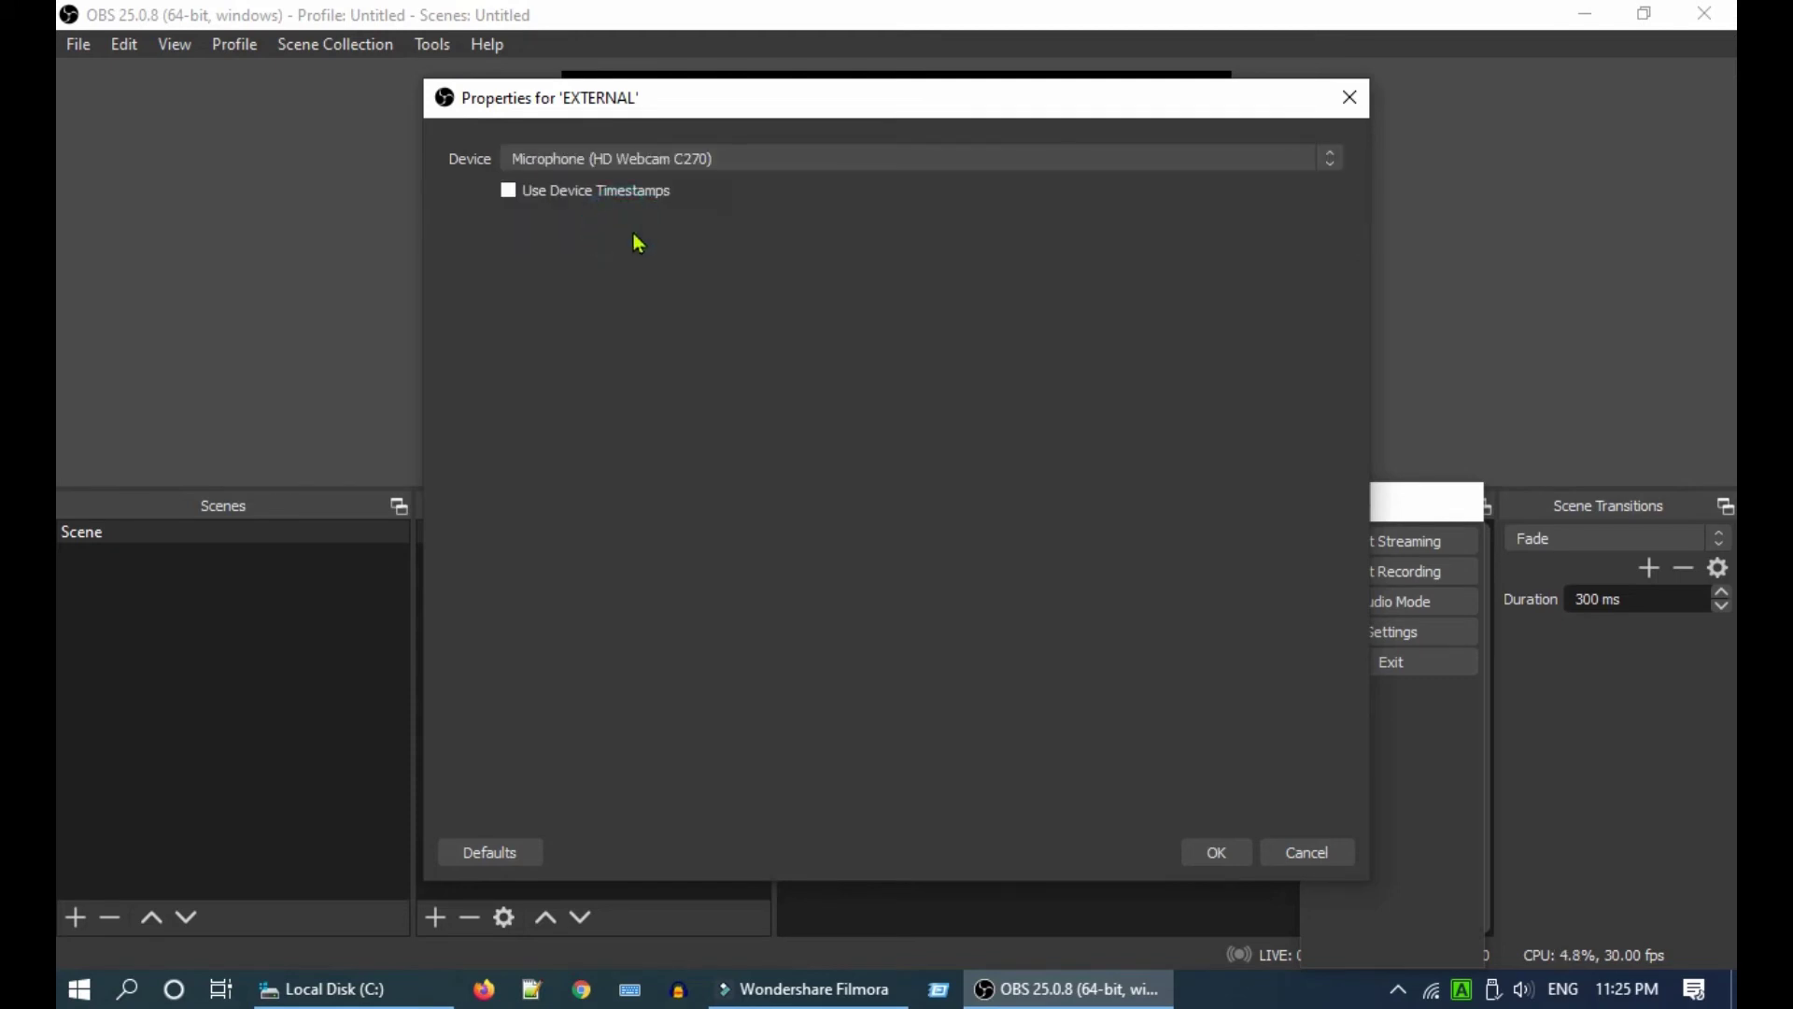
left_click(1219, 853)
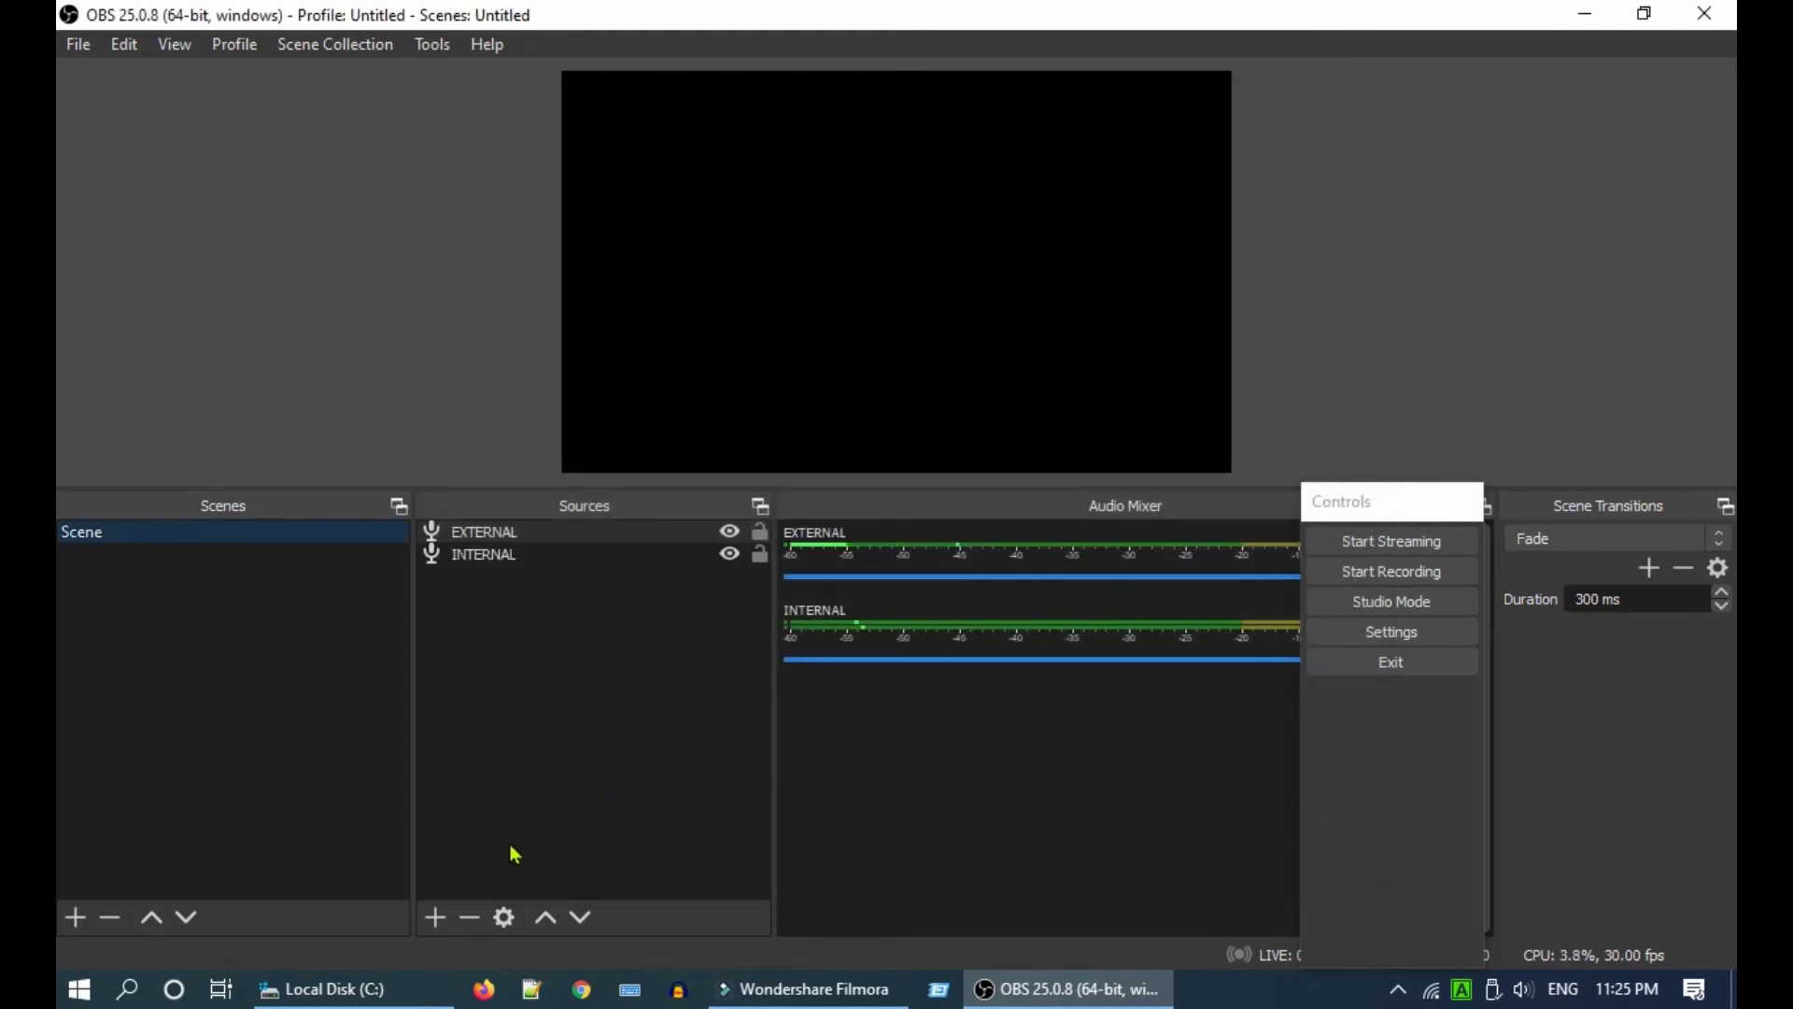
- Add a Display Capture source named GAME PLAY capturing Display 1
left_click(435, 918)
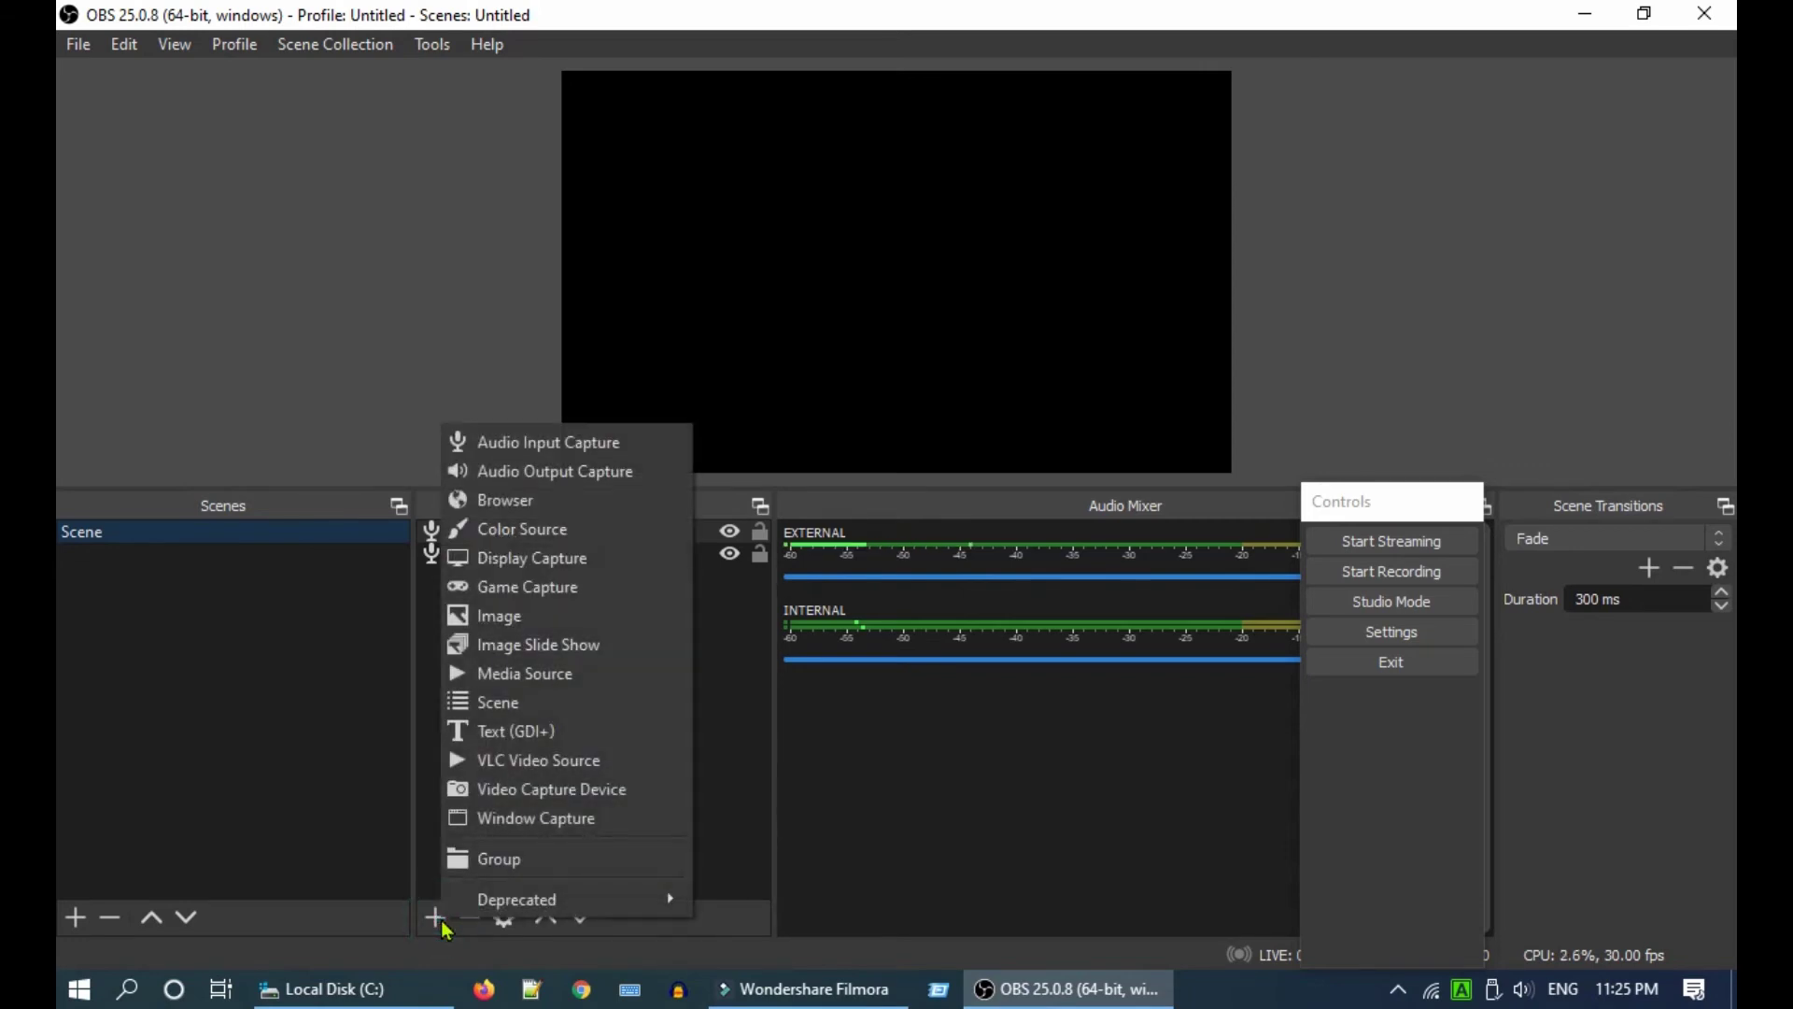
left_click(610, 562)
type("GAME PLAY")
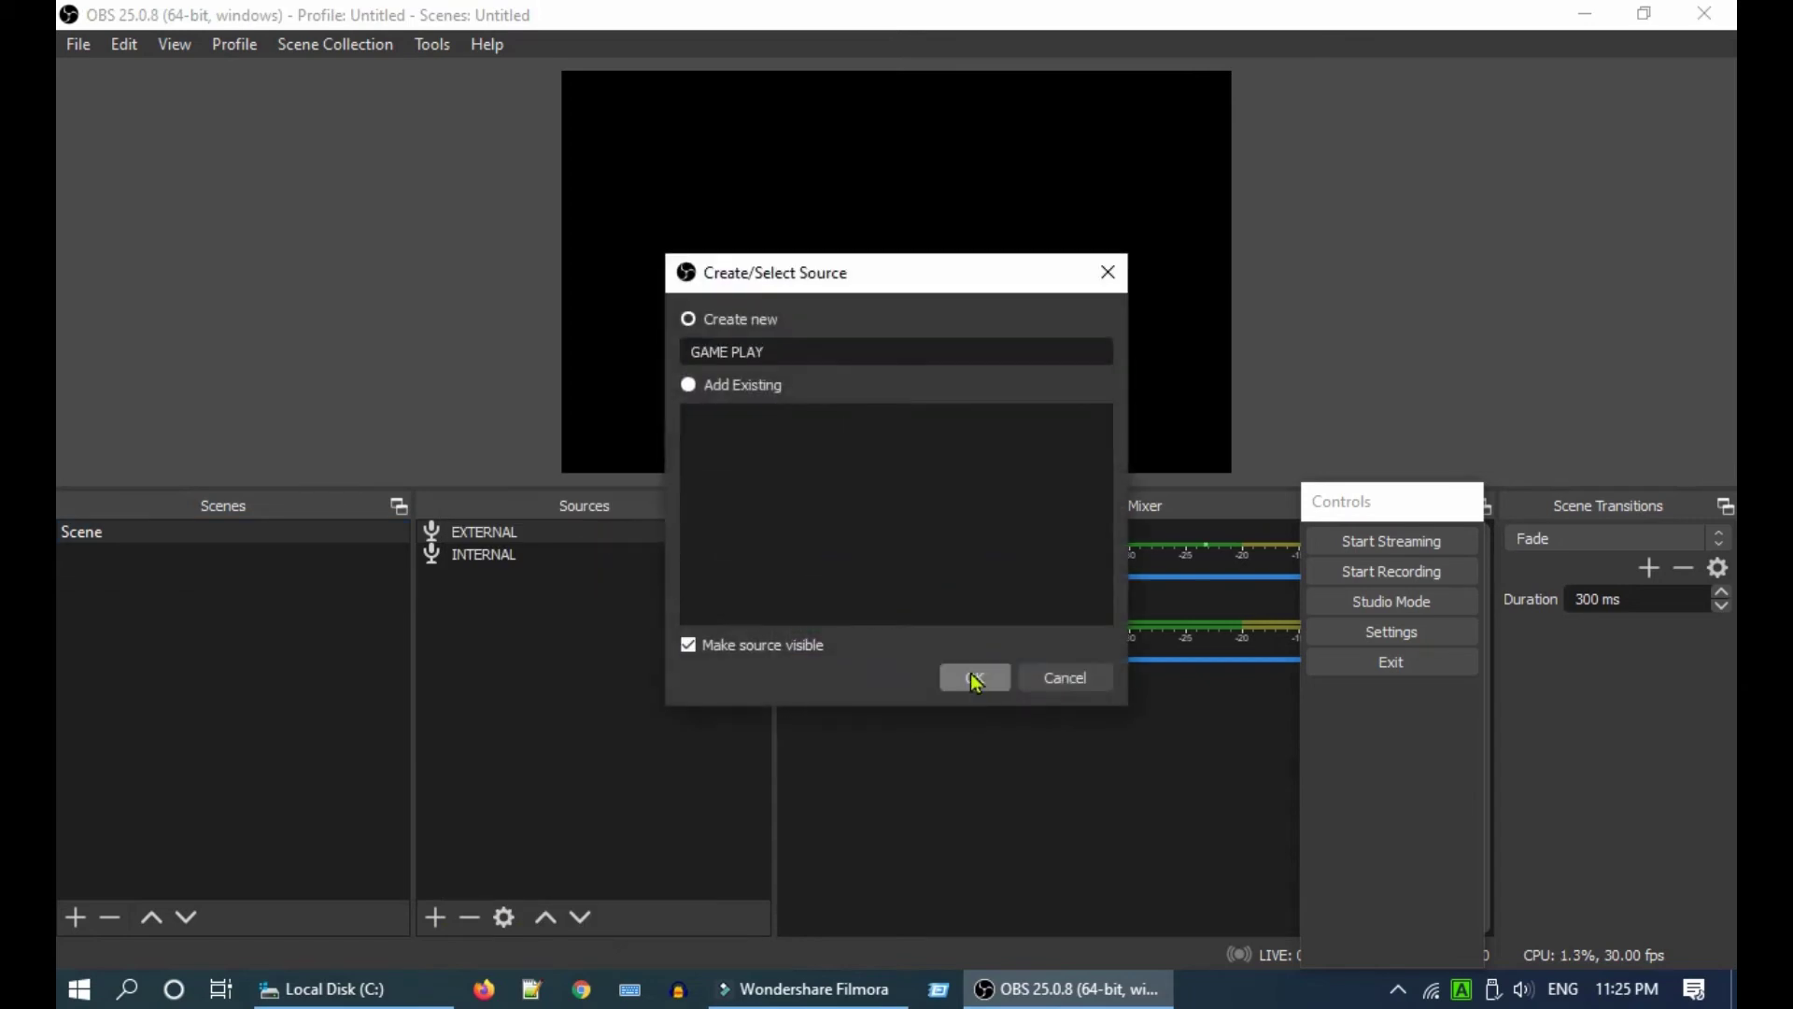
left_click(975, 680)
left_click(983, 666)
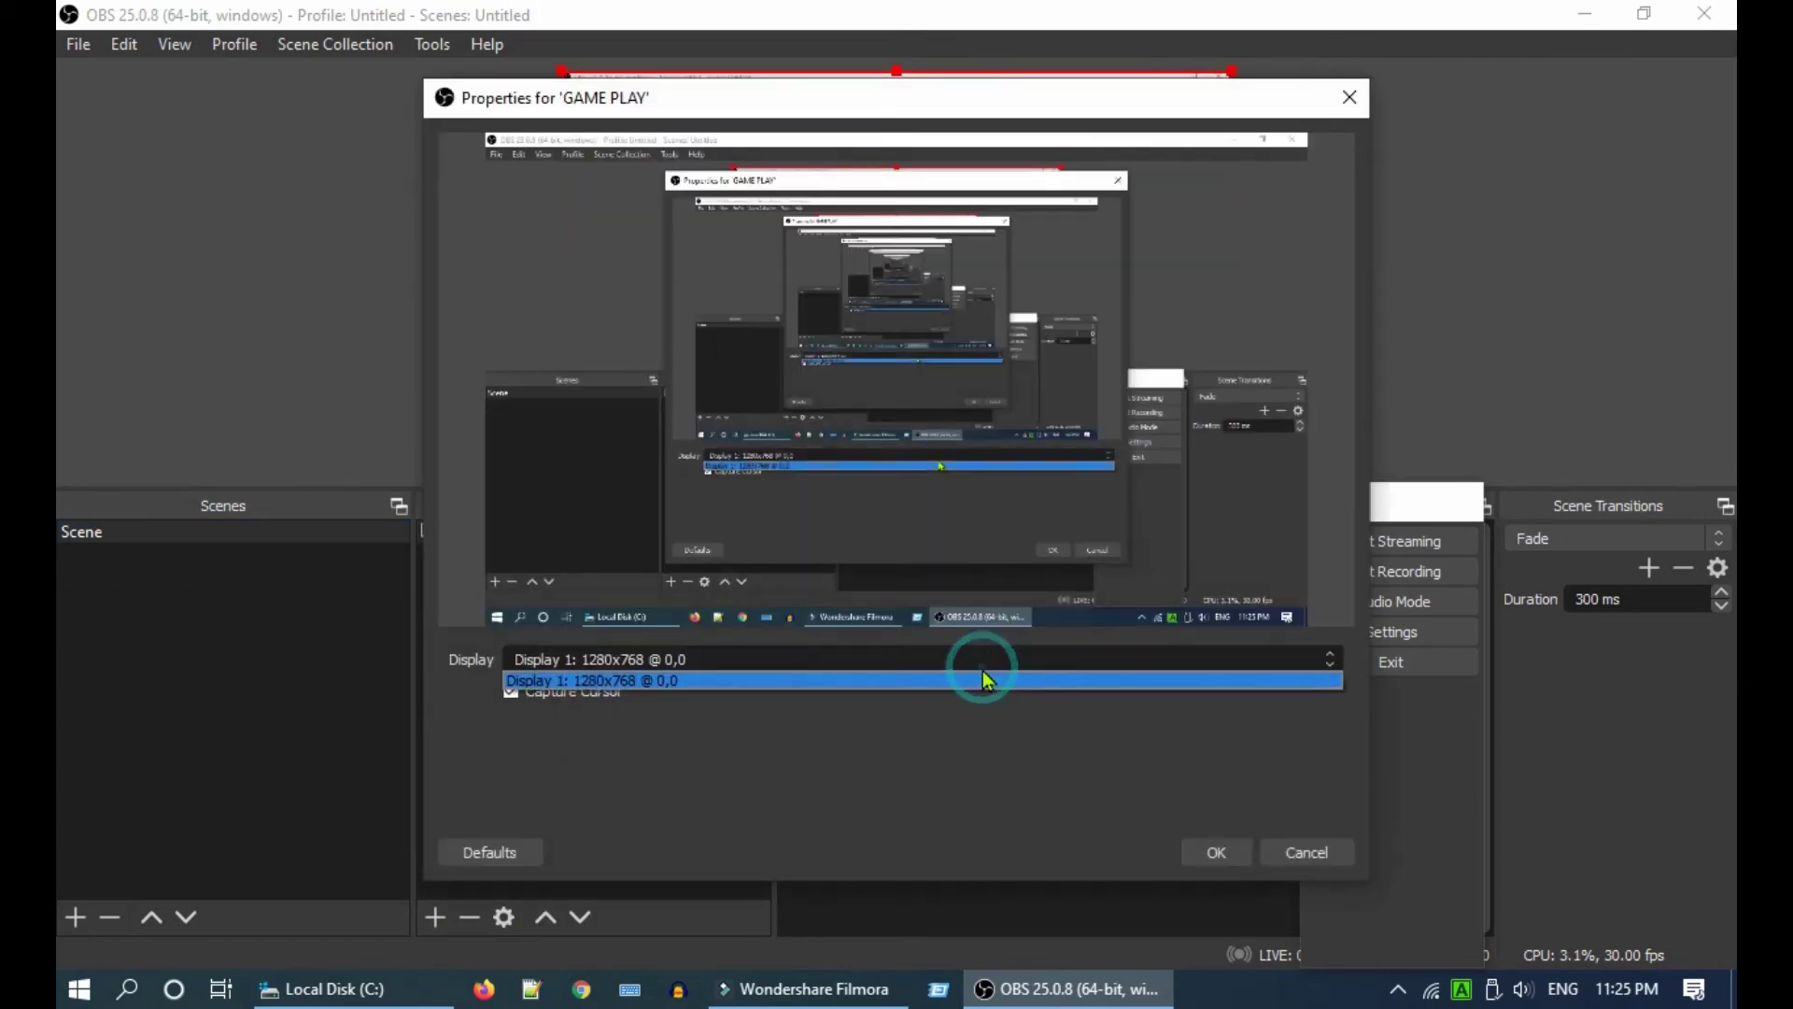
left_click(1216, 855)
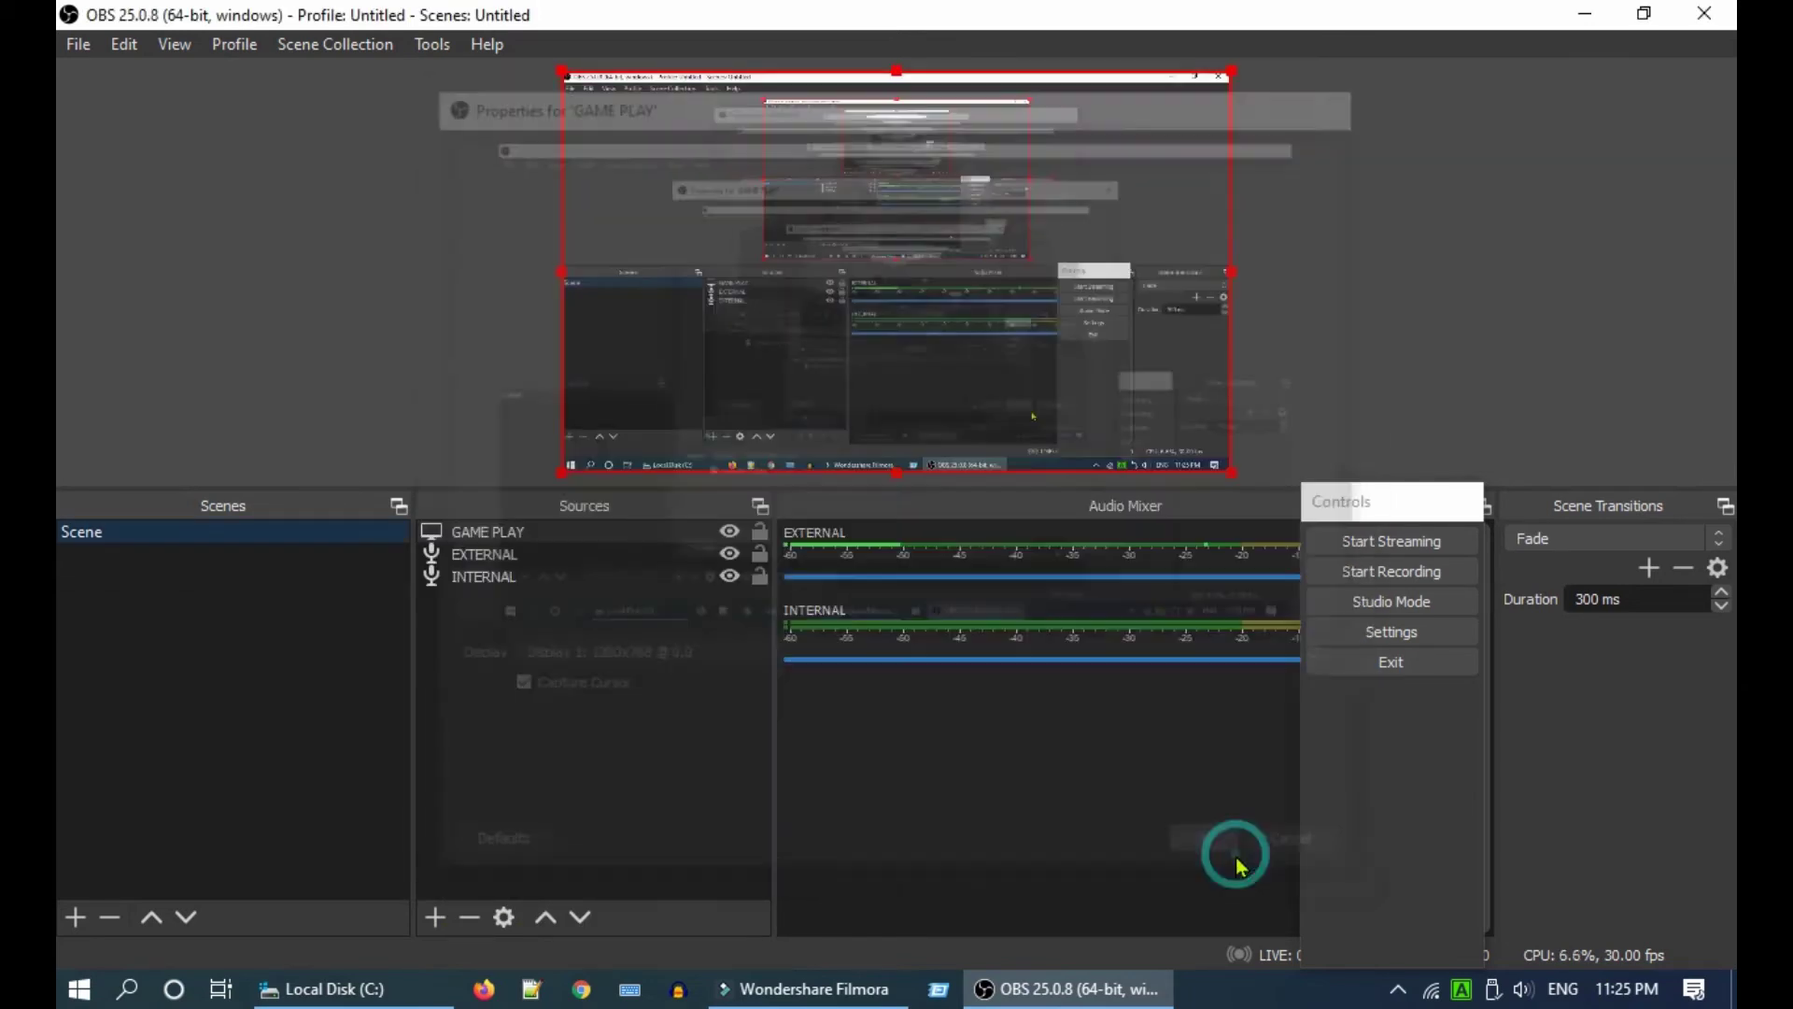
- Add a Video Capture Device source named CAM and place it in the preview's bottom-right corner
left_click(434, 918)
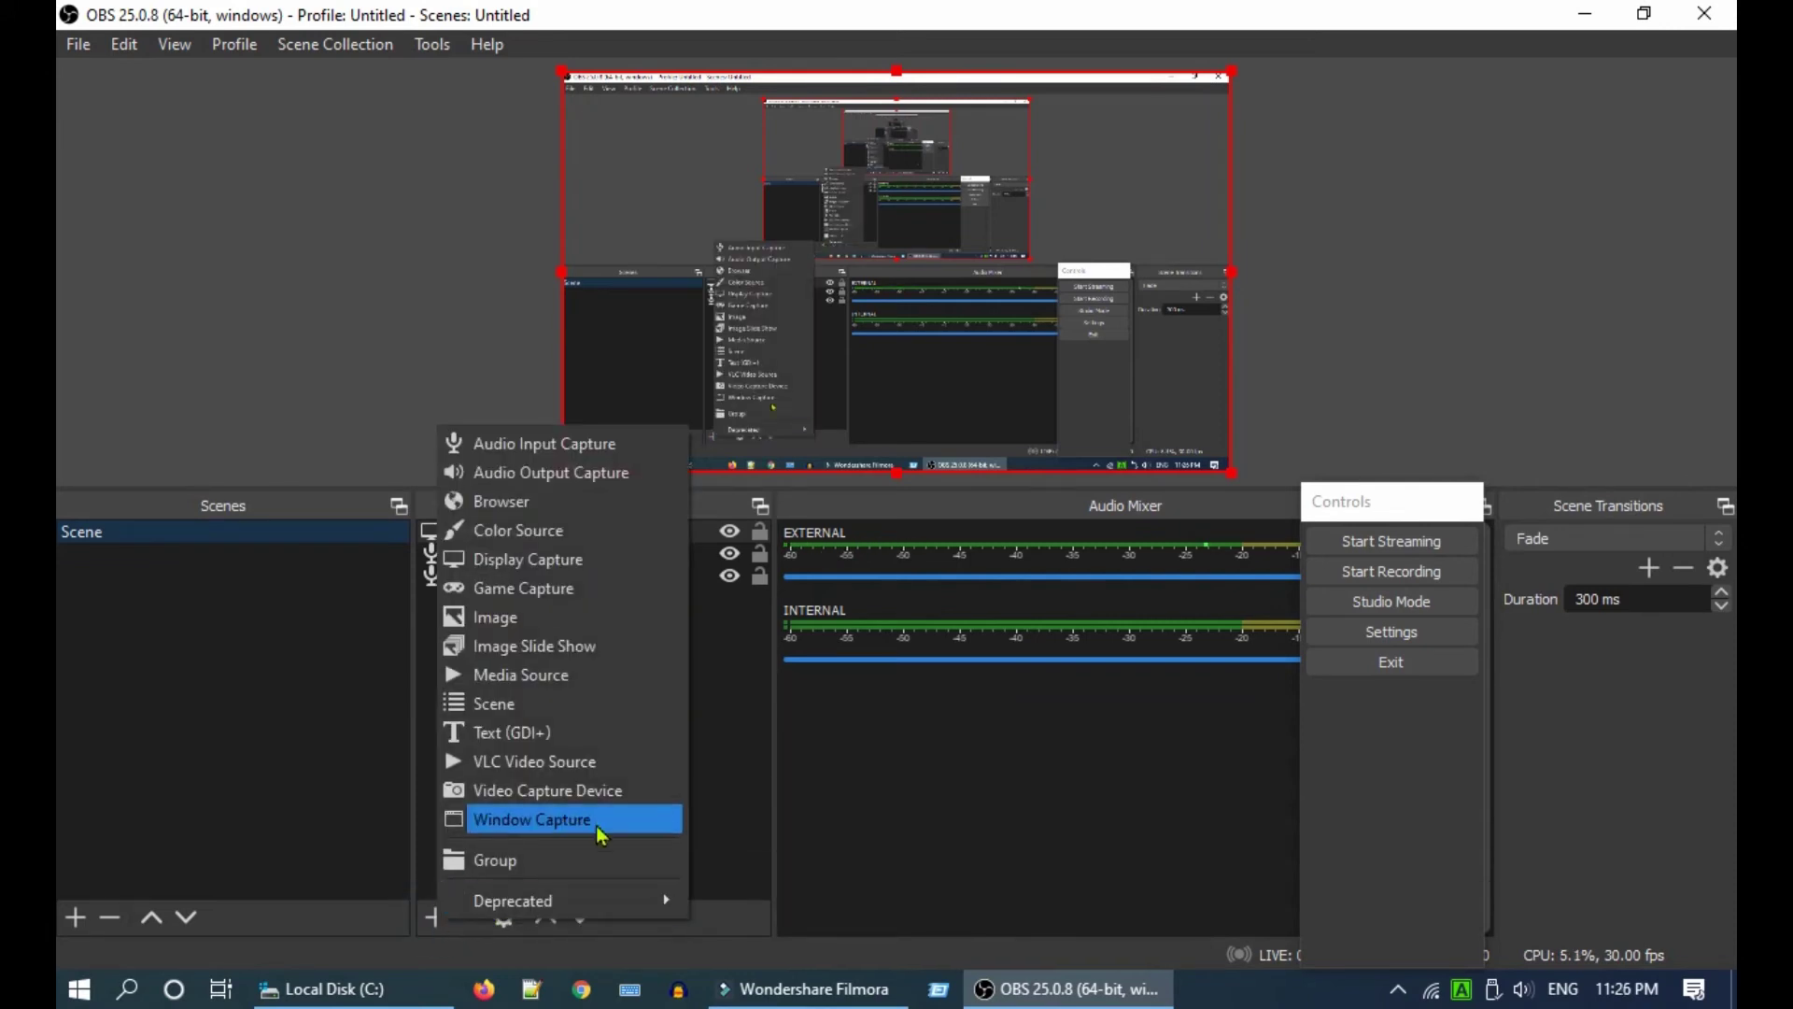
left_click(633, 791)
type("CAM")
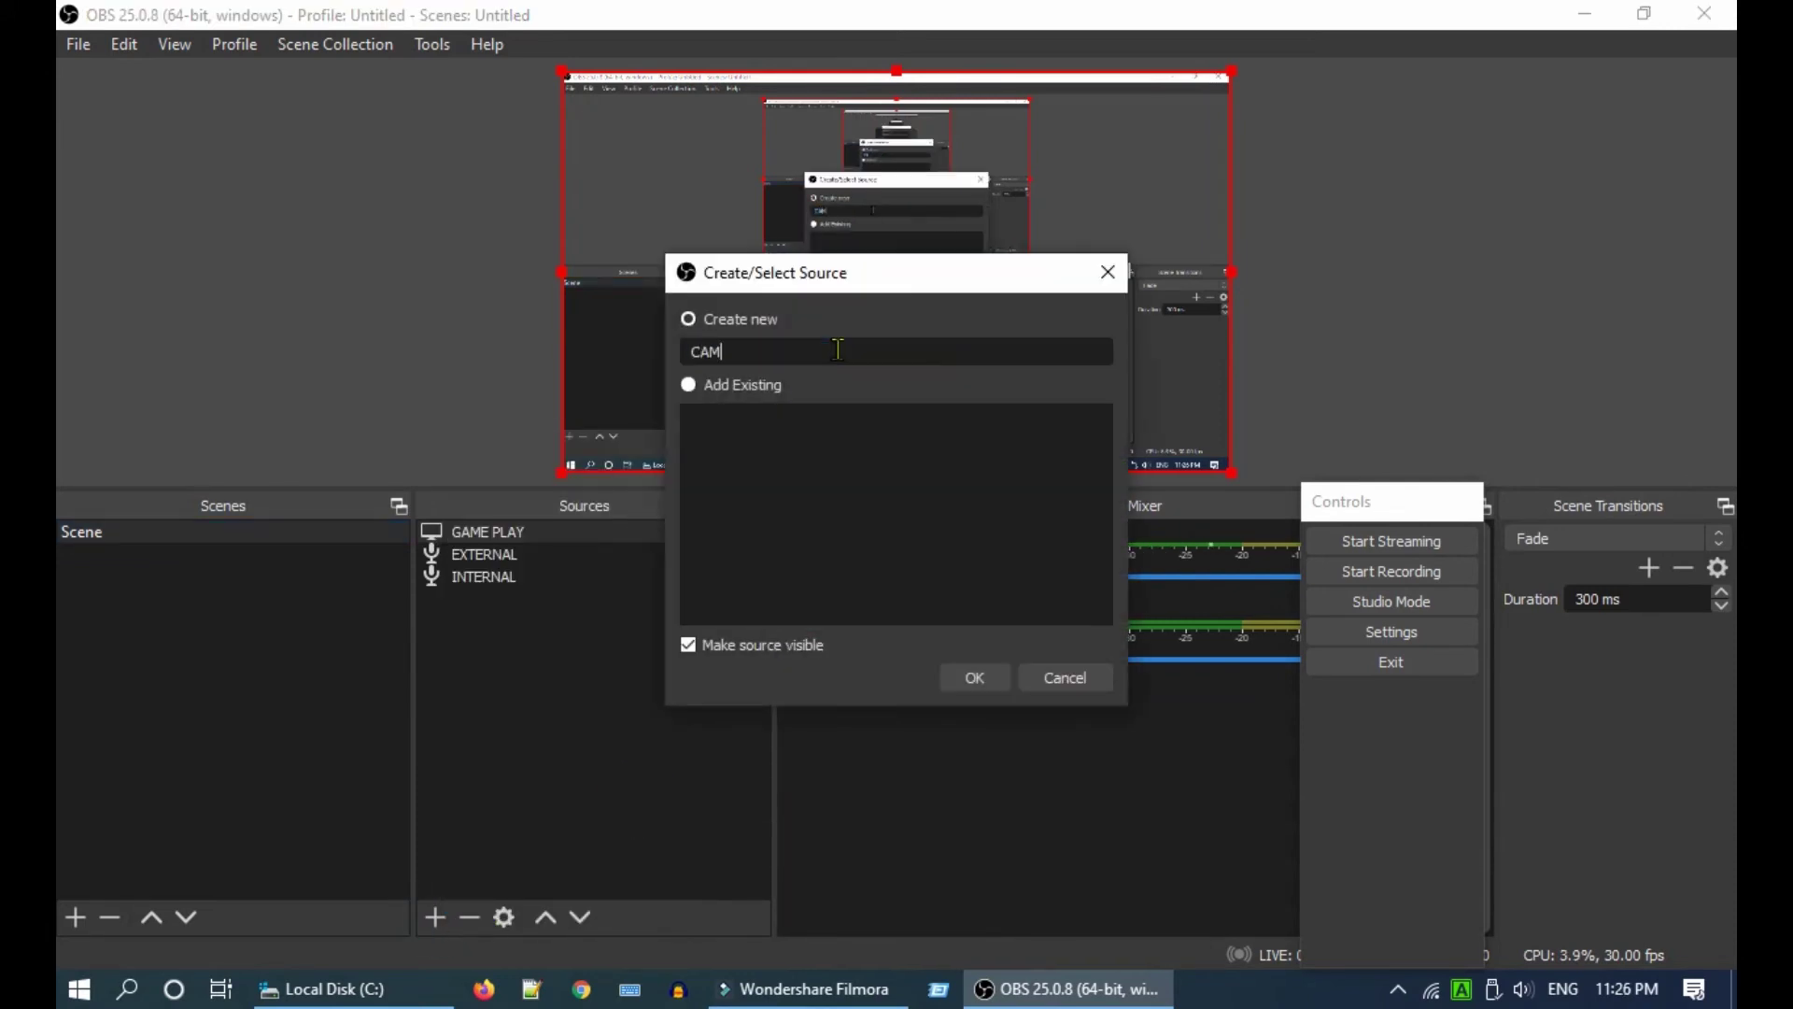
left_click(975, 678)
left_click(1221, 850)
left_click_drag(618, 136, 1107, 379)
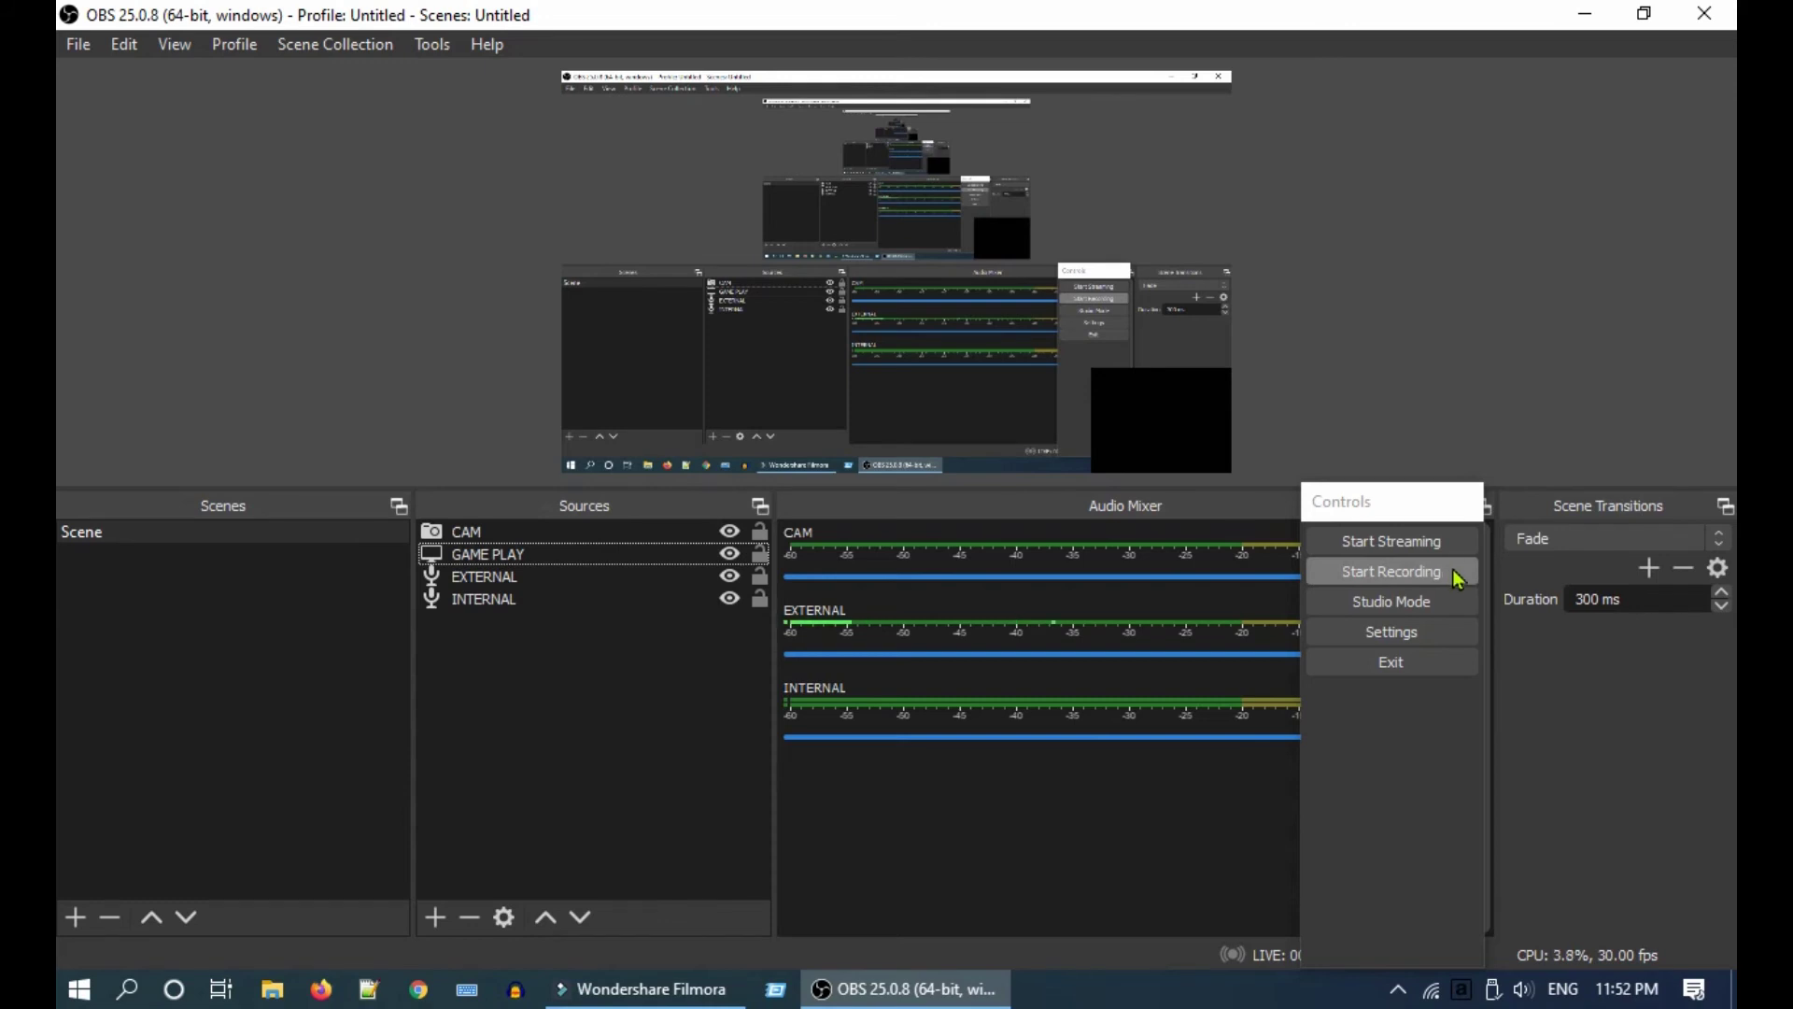
- Start recording in OBS, then launch Connect and make it fill the screen
left_click(1458, 579)
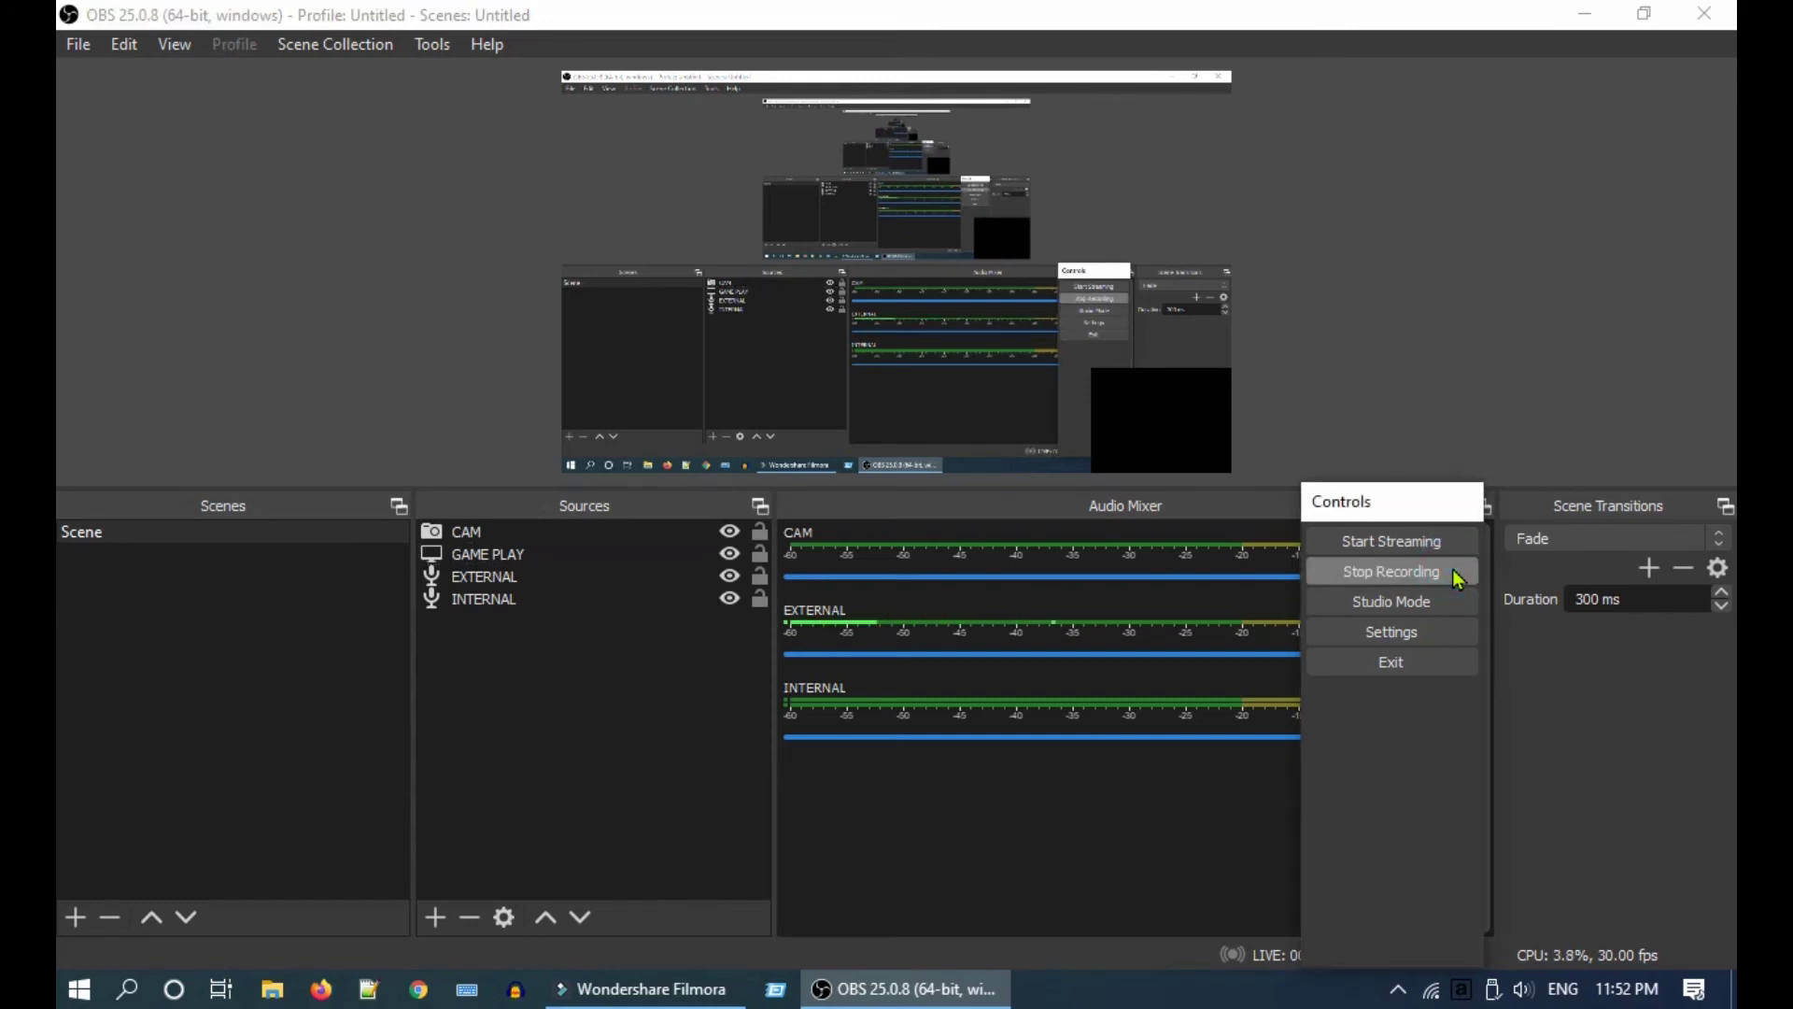
left_click(128, 990)
type("conne")
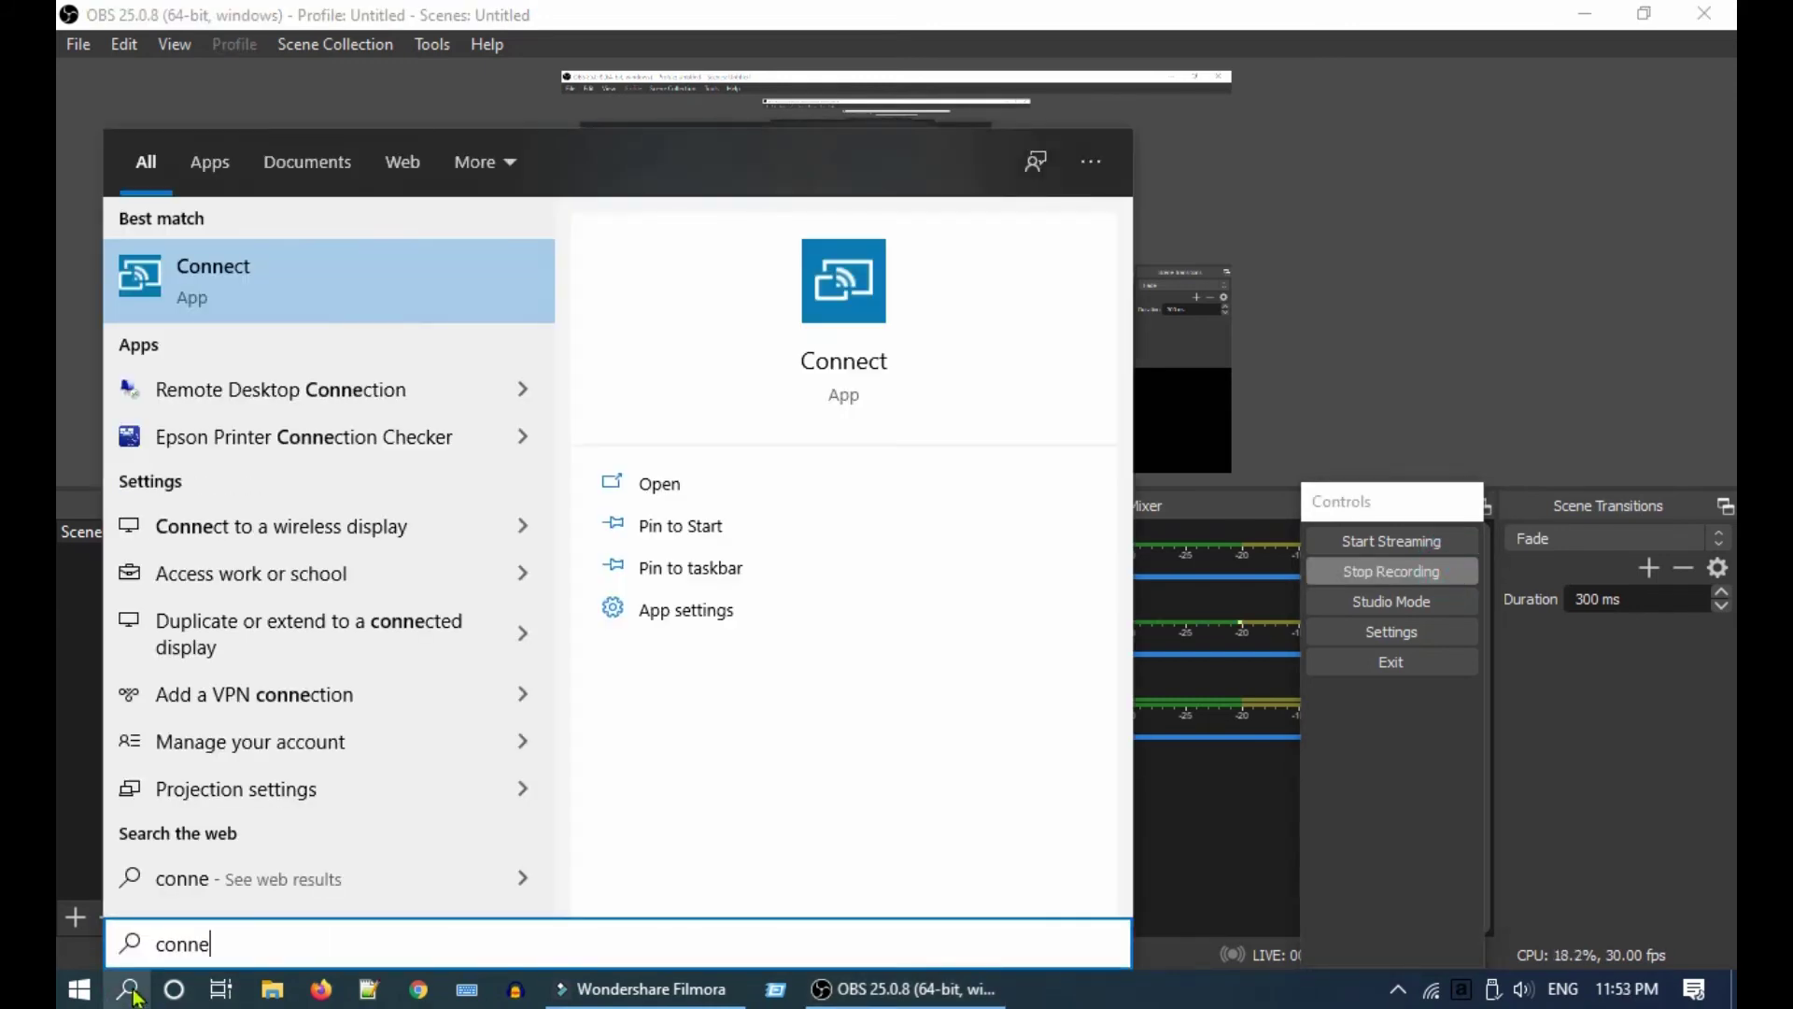
key("Return")
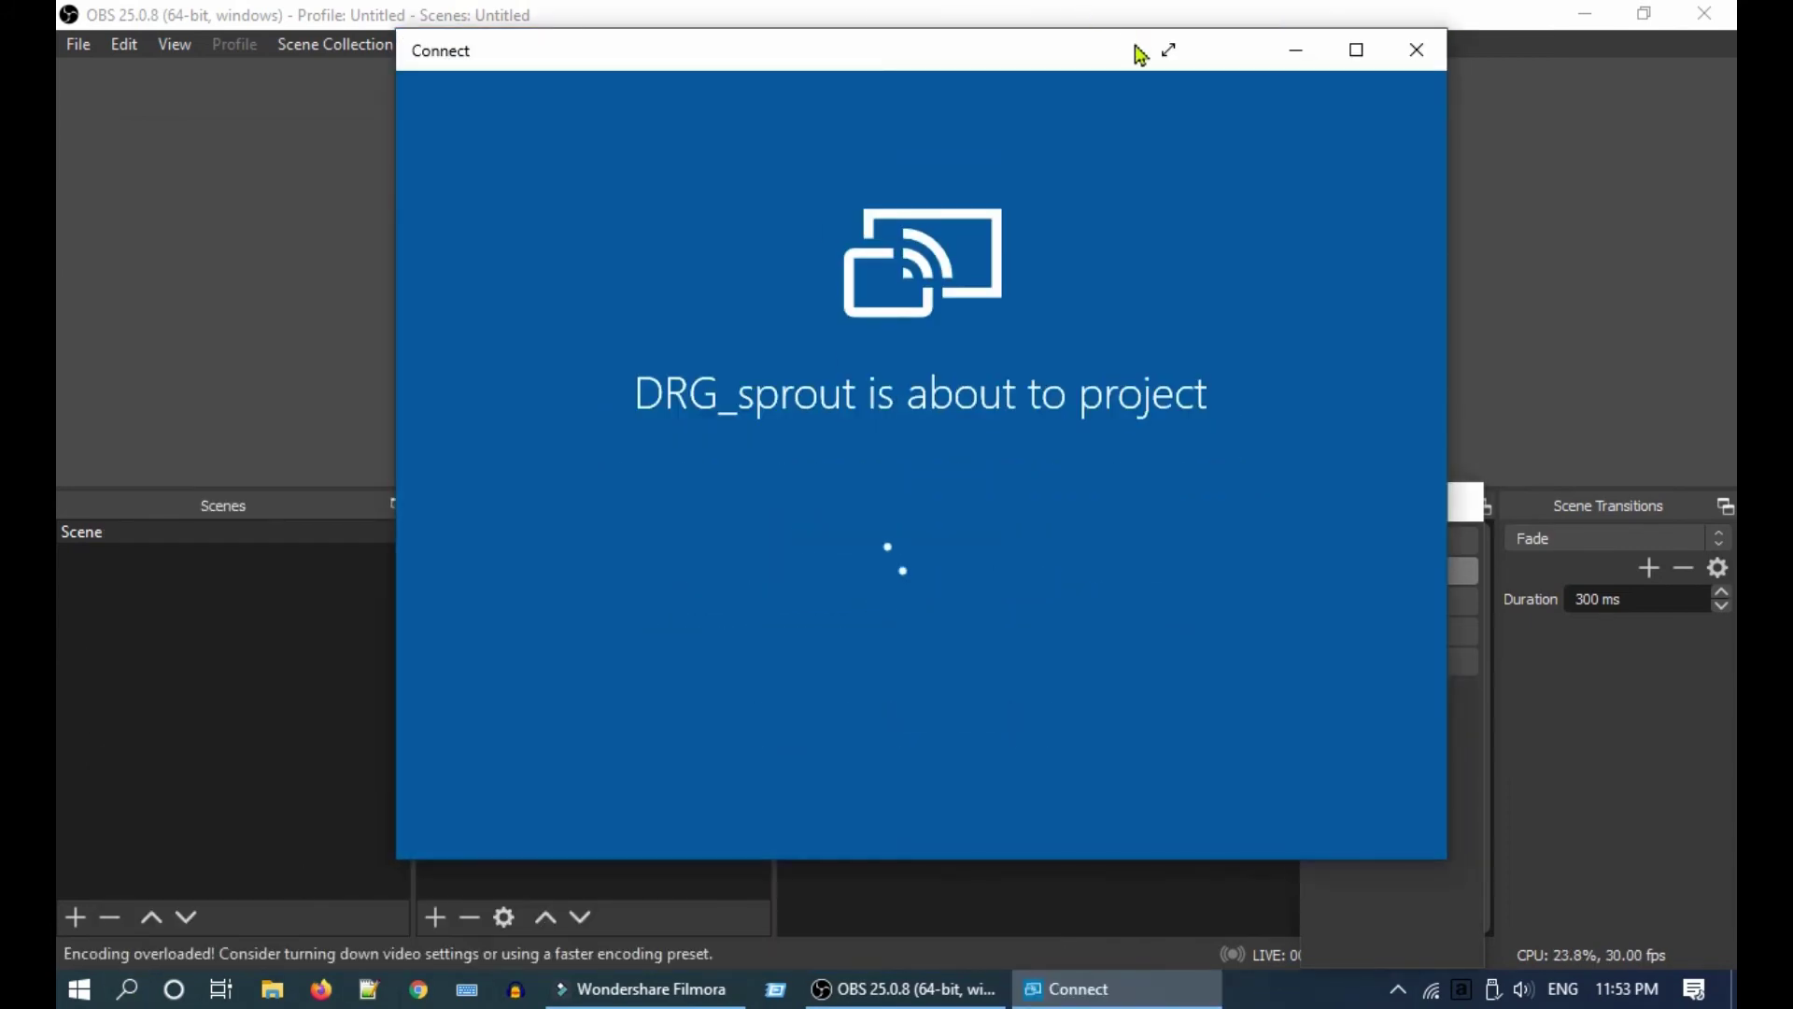
left_click(1174, 53)
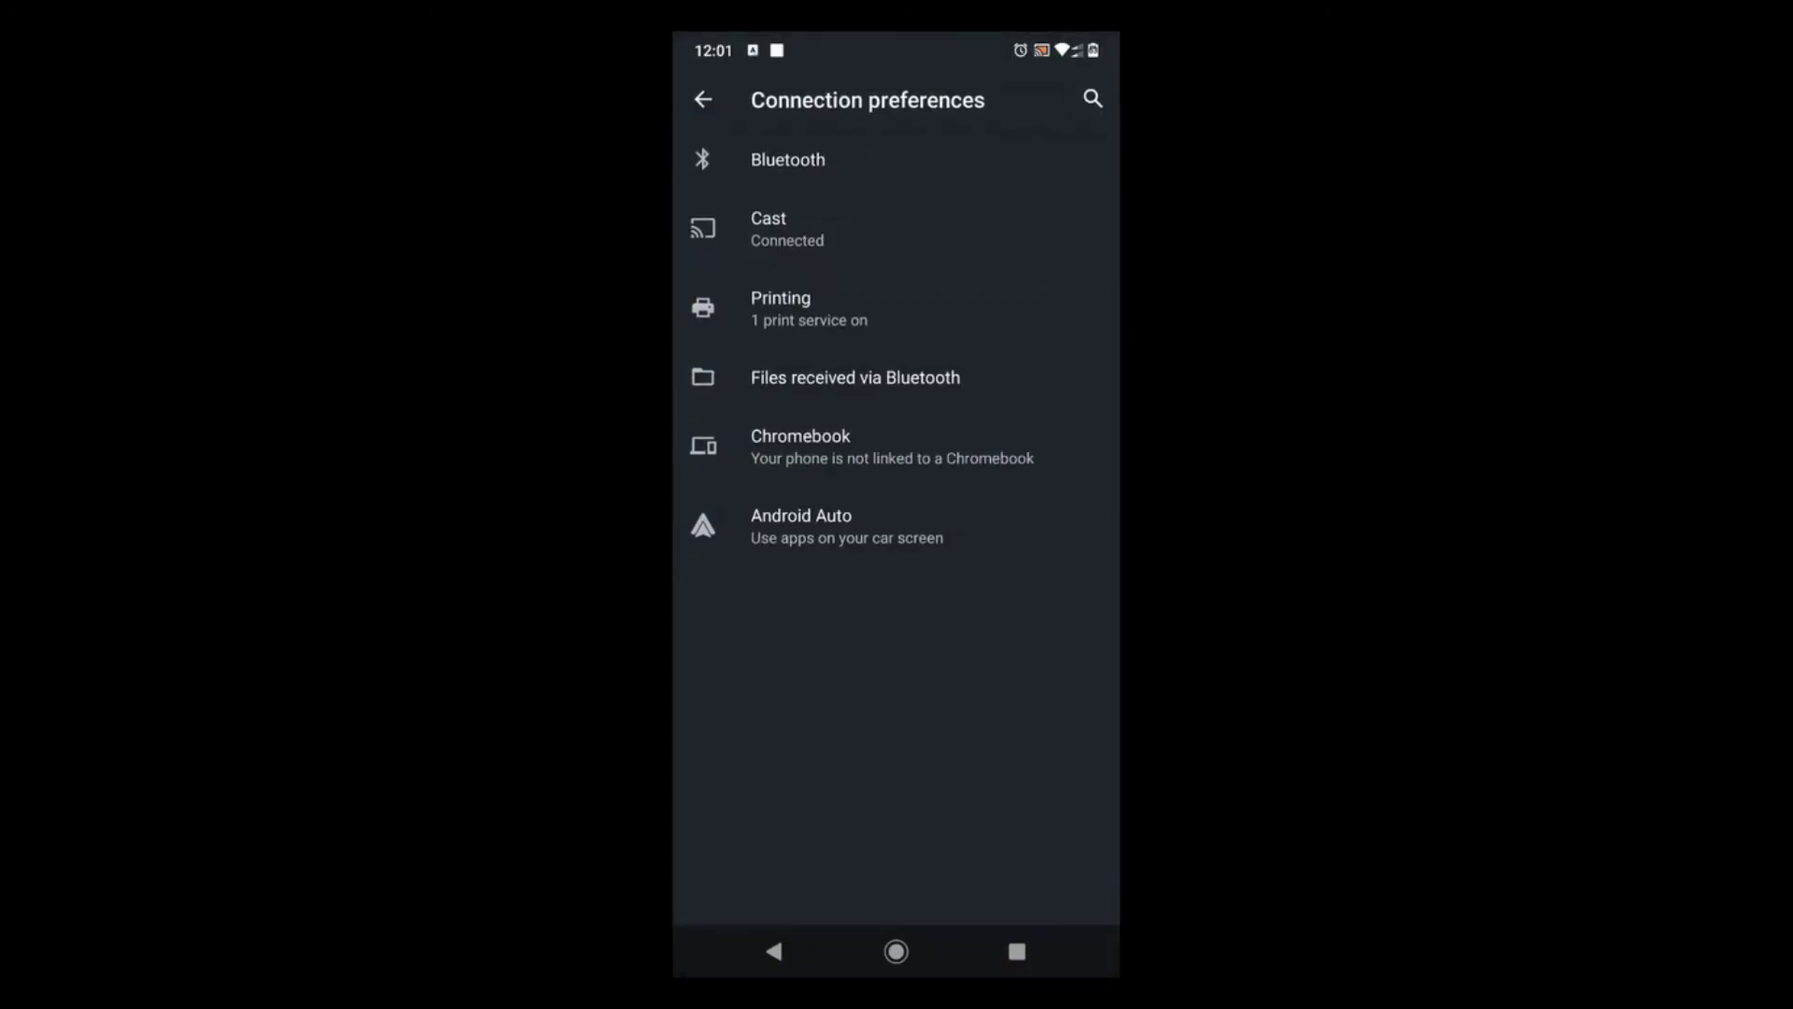
- Cast the phone to Certral from its Cast settings, then minimize Connect to return to OBS
left_click(785, 228)
left_click(840, 170)
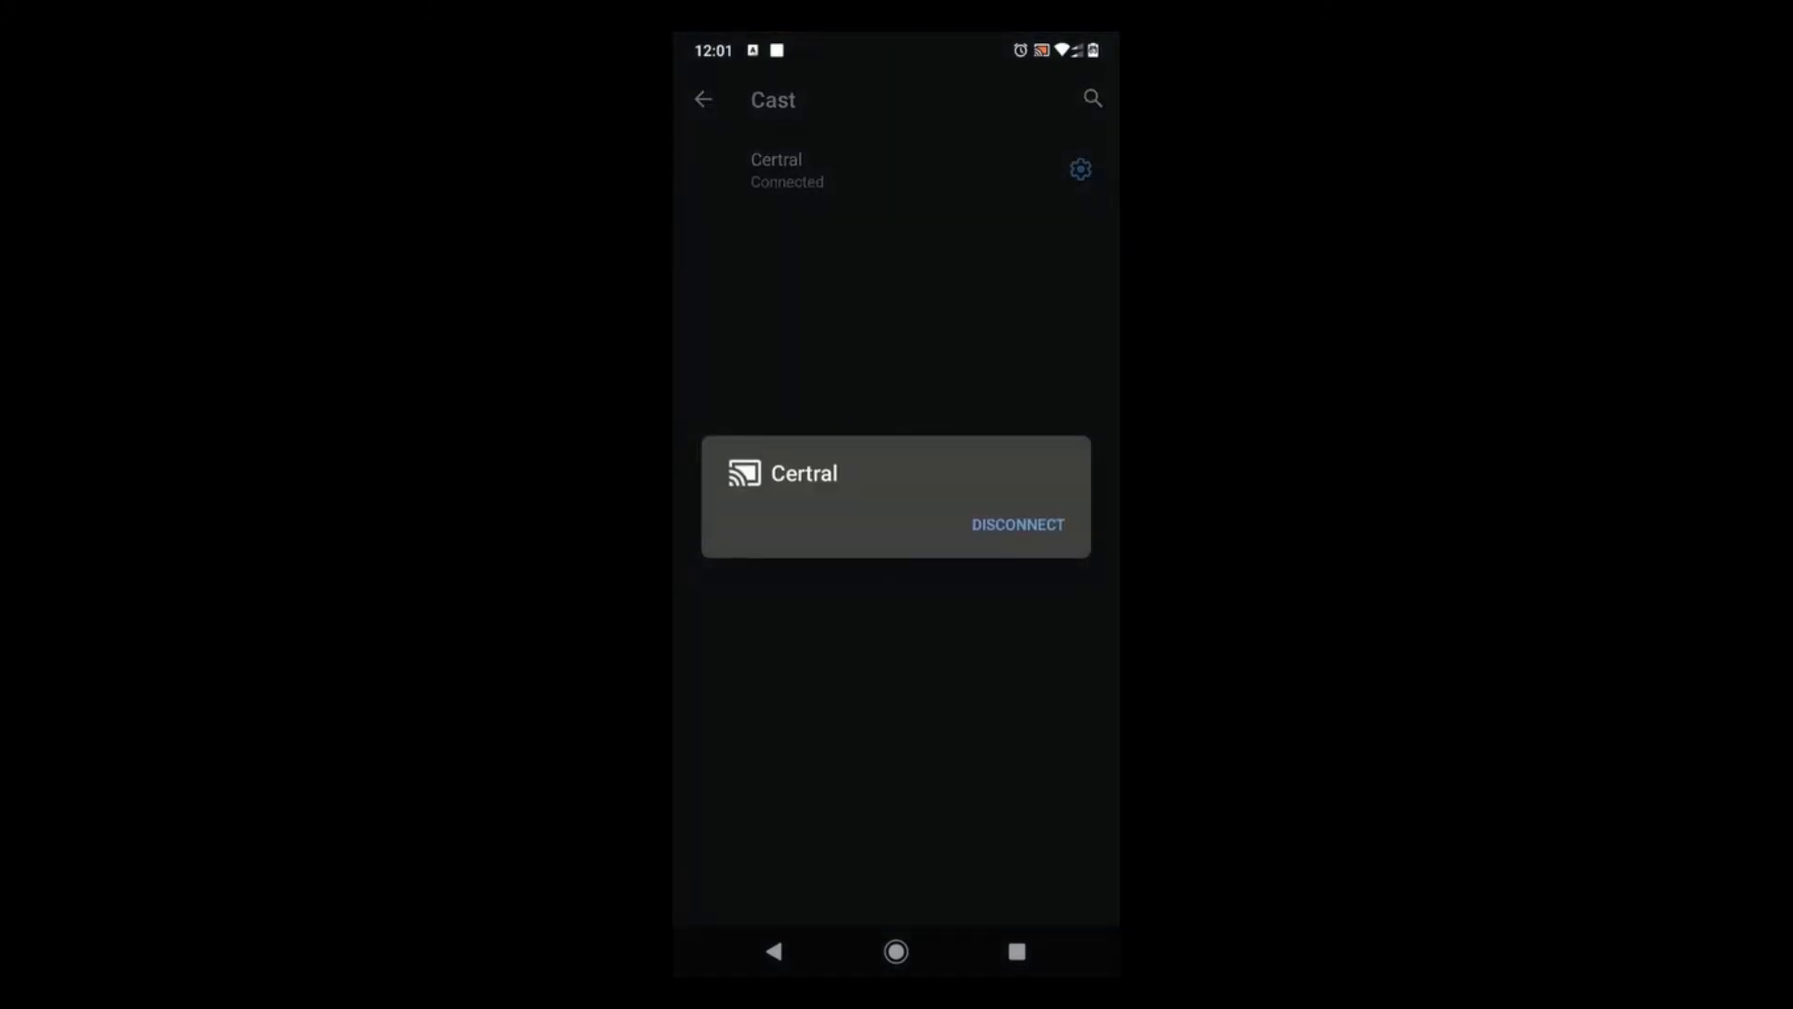
mouse_move(1670, 19)
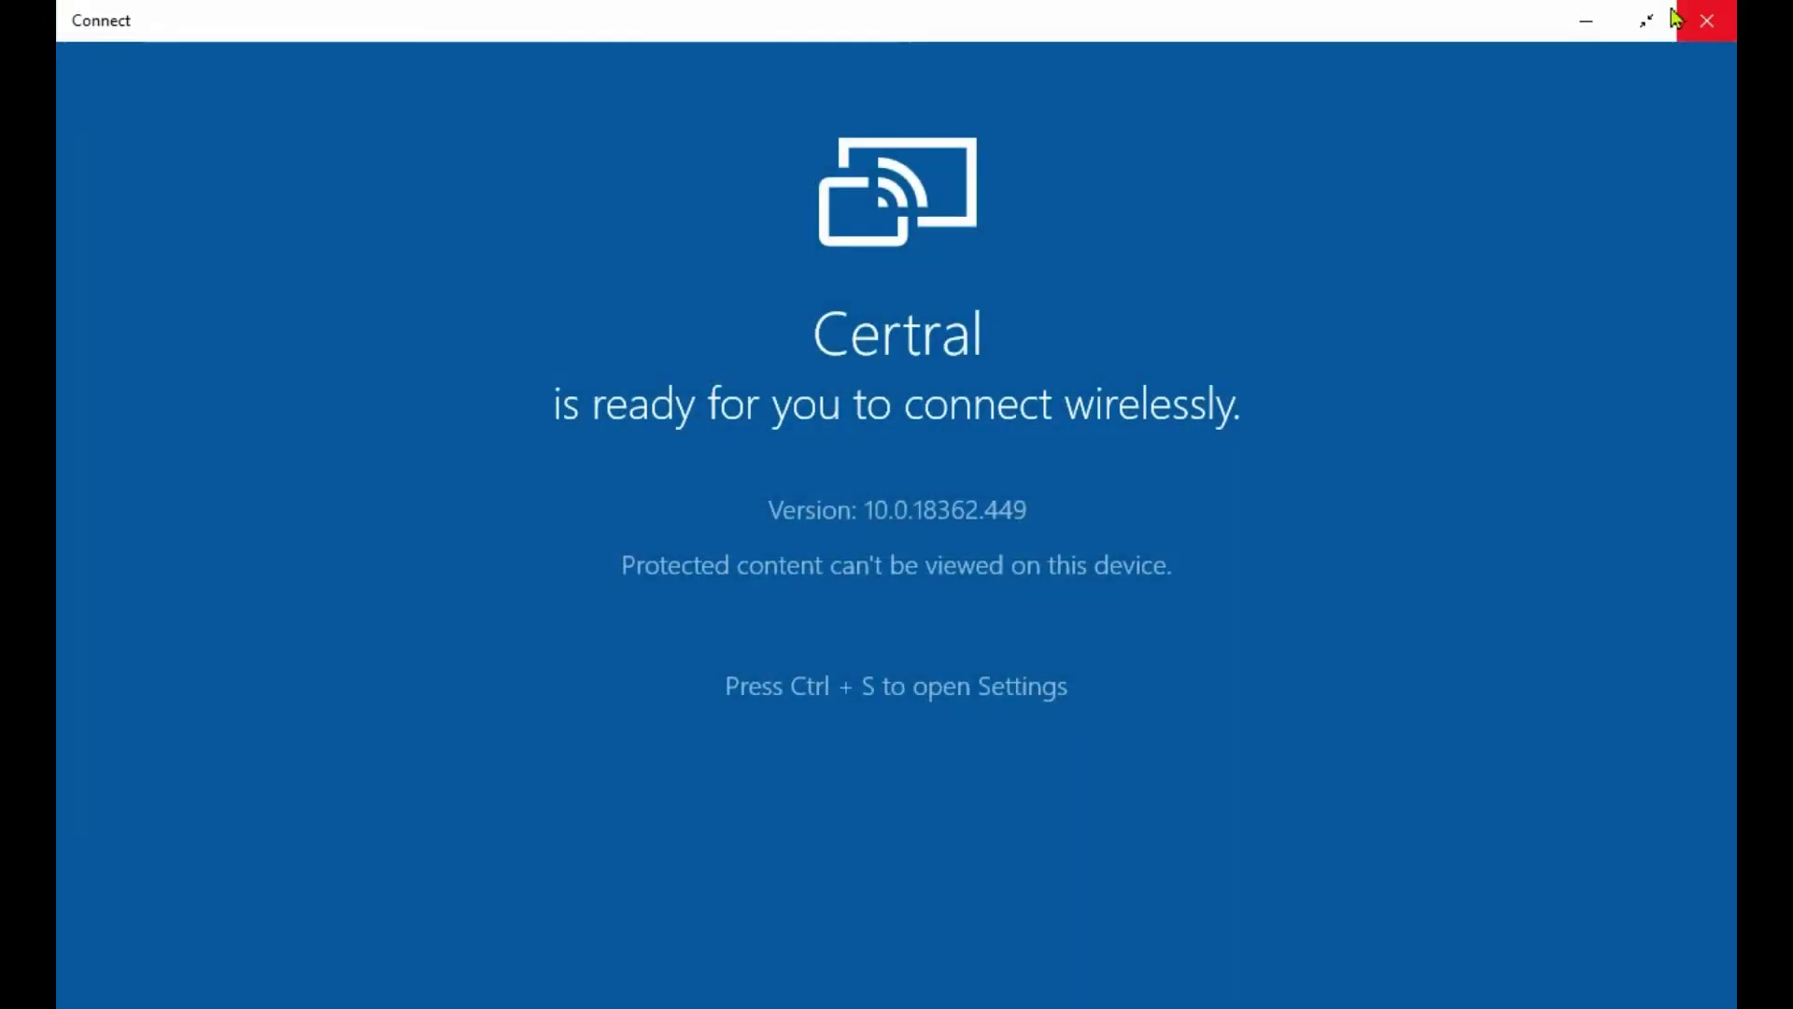
left_click(1595, 24)
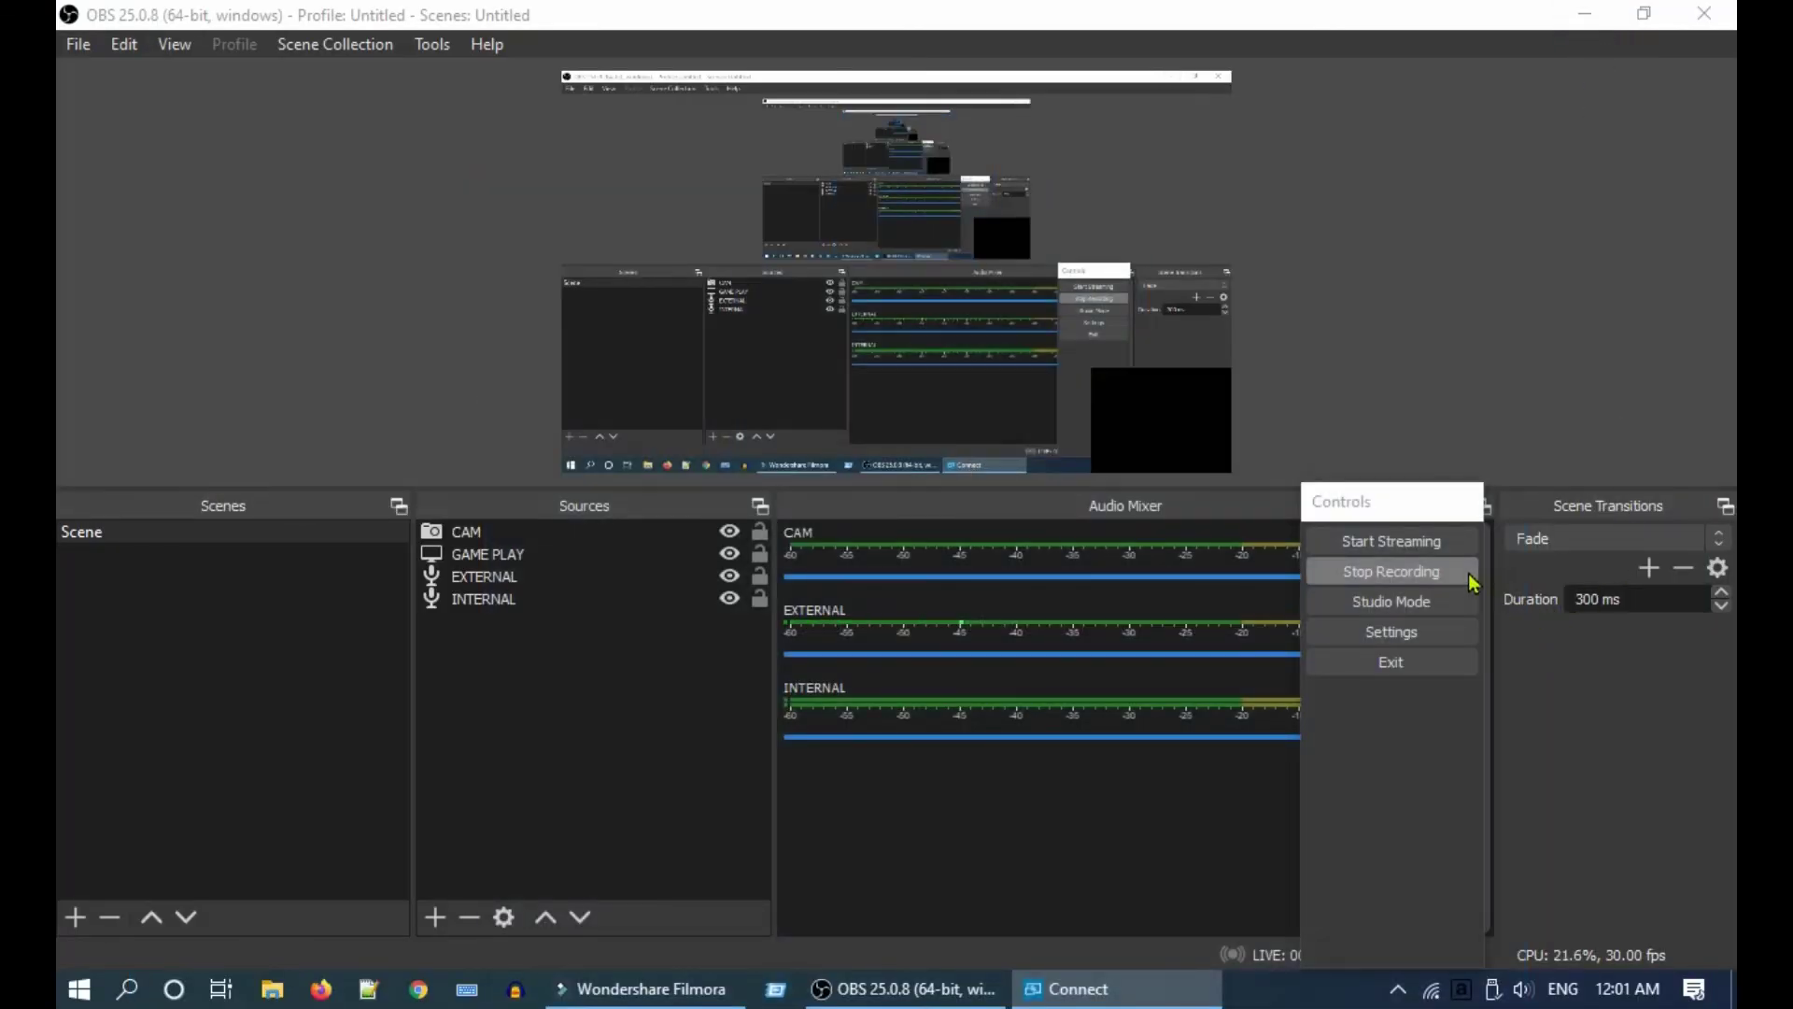
- Stop the recording and open the Videos folder via Show Recordings, selecting the new .mkv file
left_click(1469, 575)
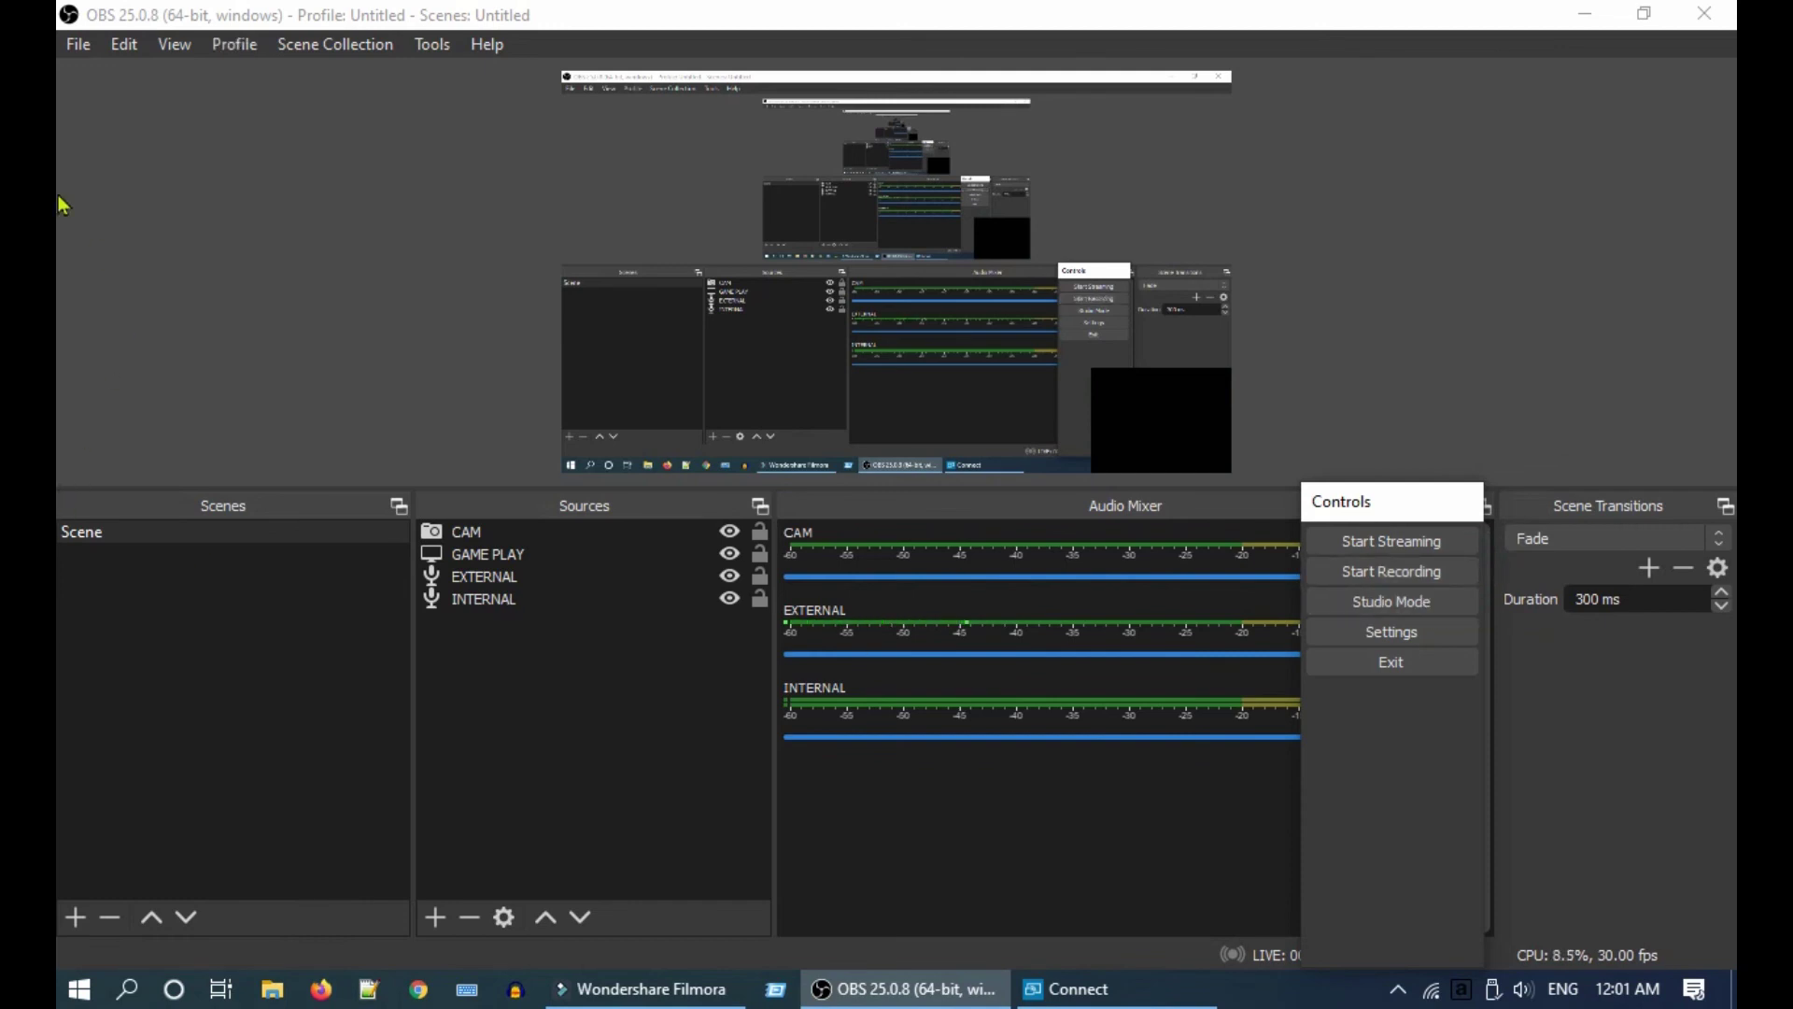
left_click(85, 51)
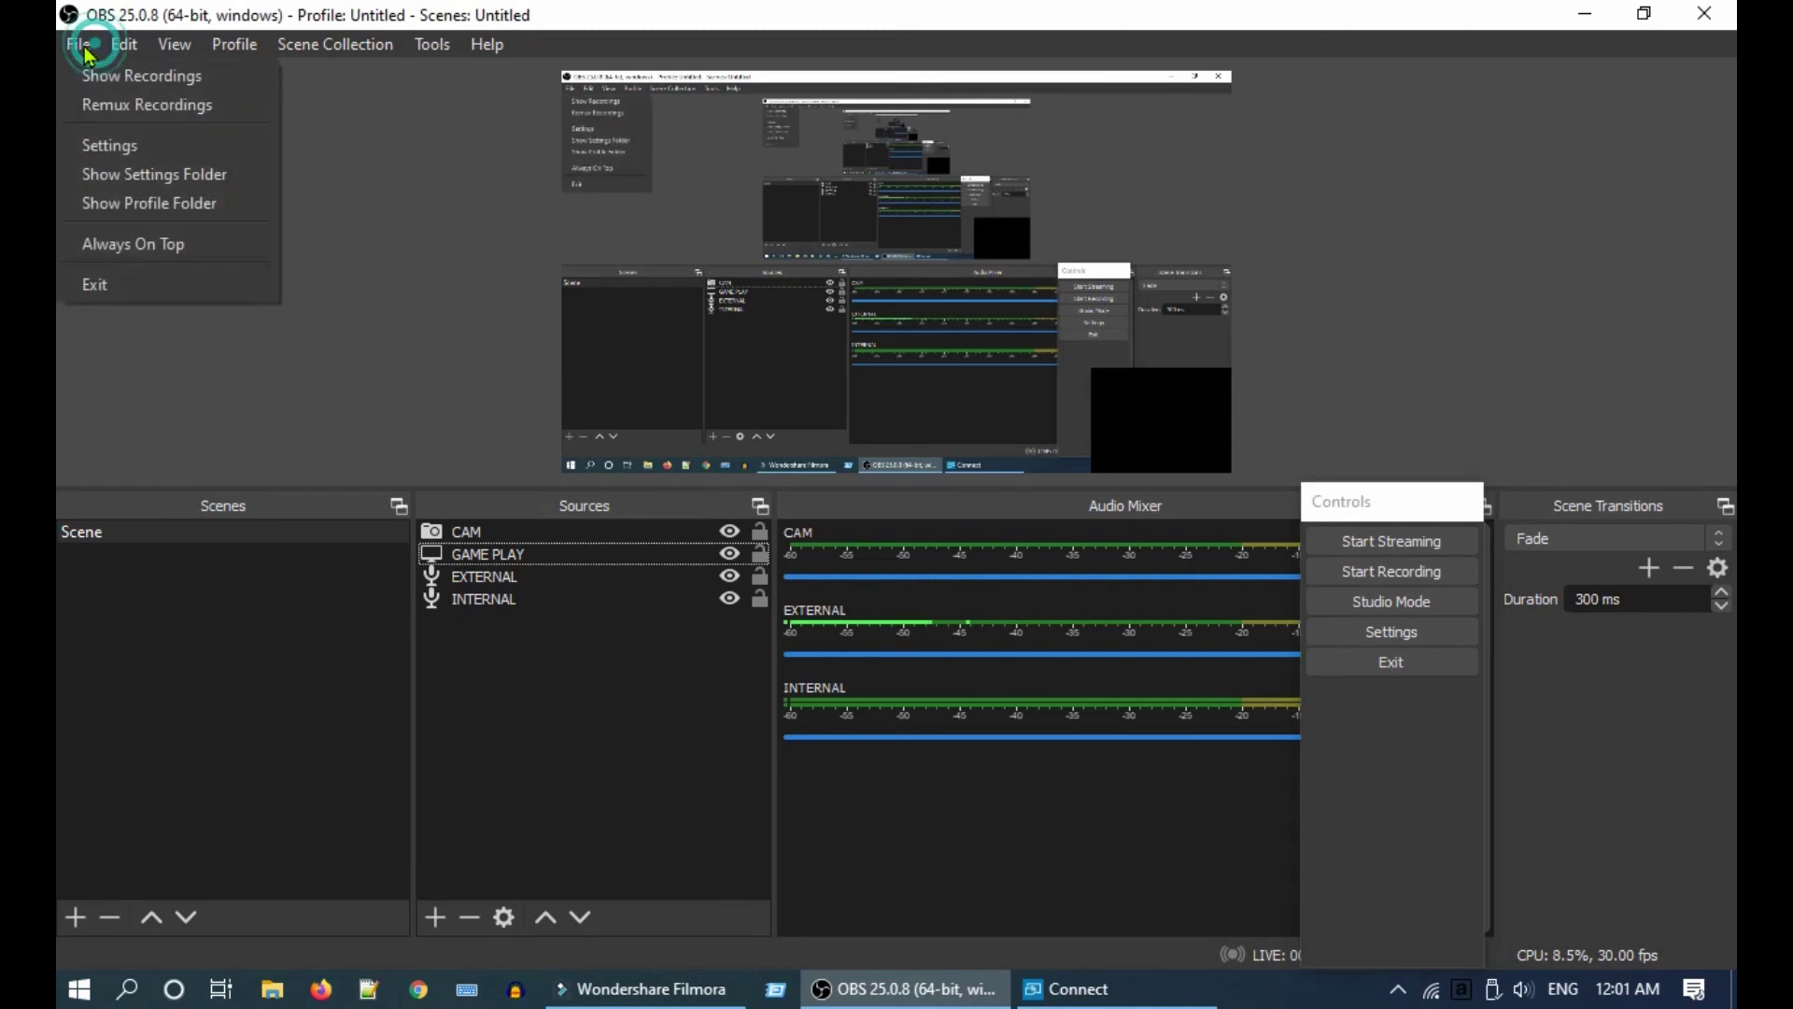
left_click(114, 87)
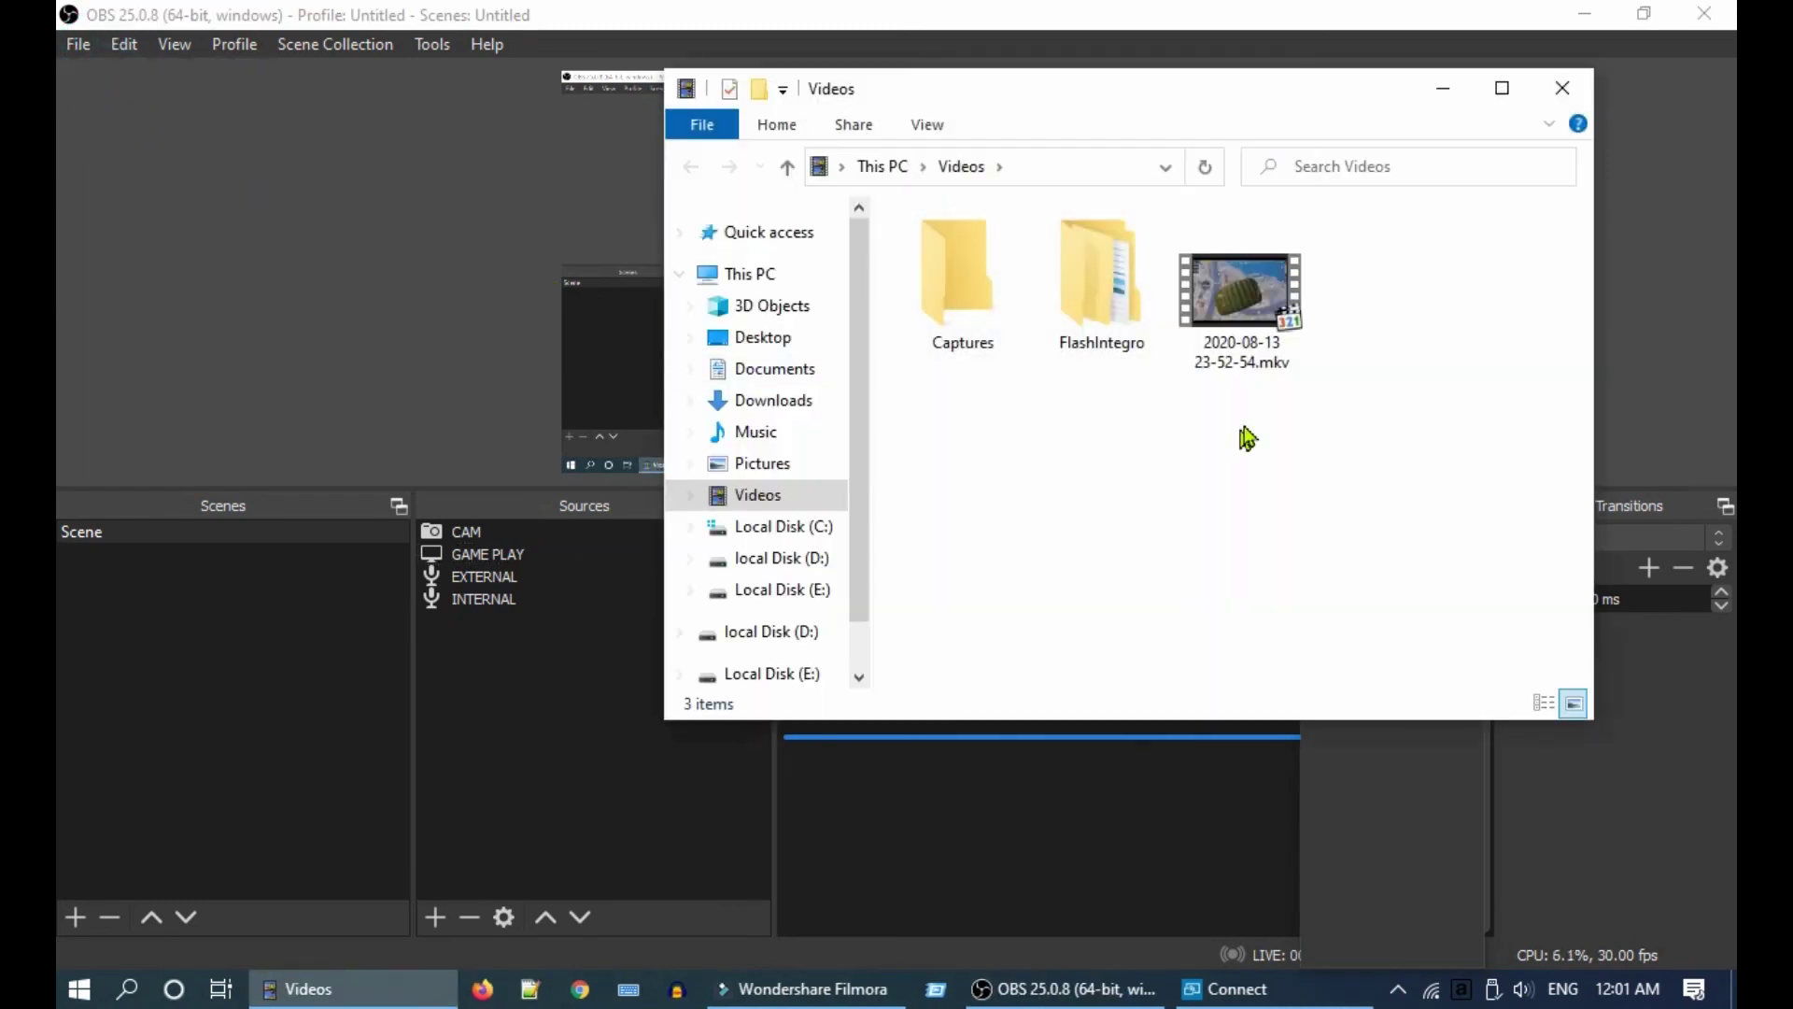
left_click(1279, 367)
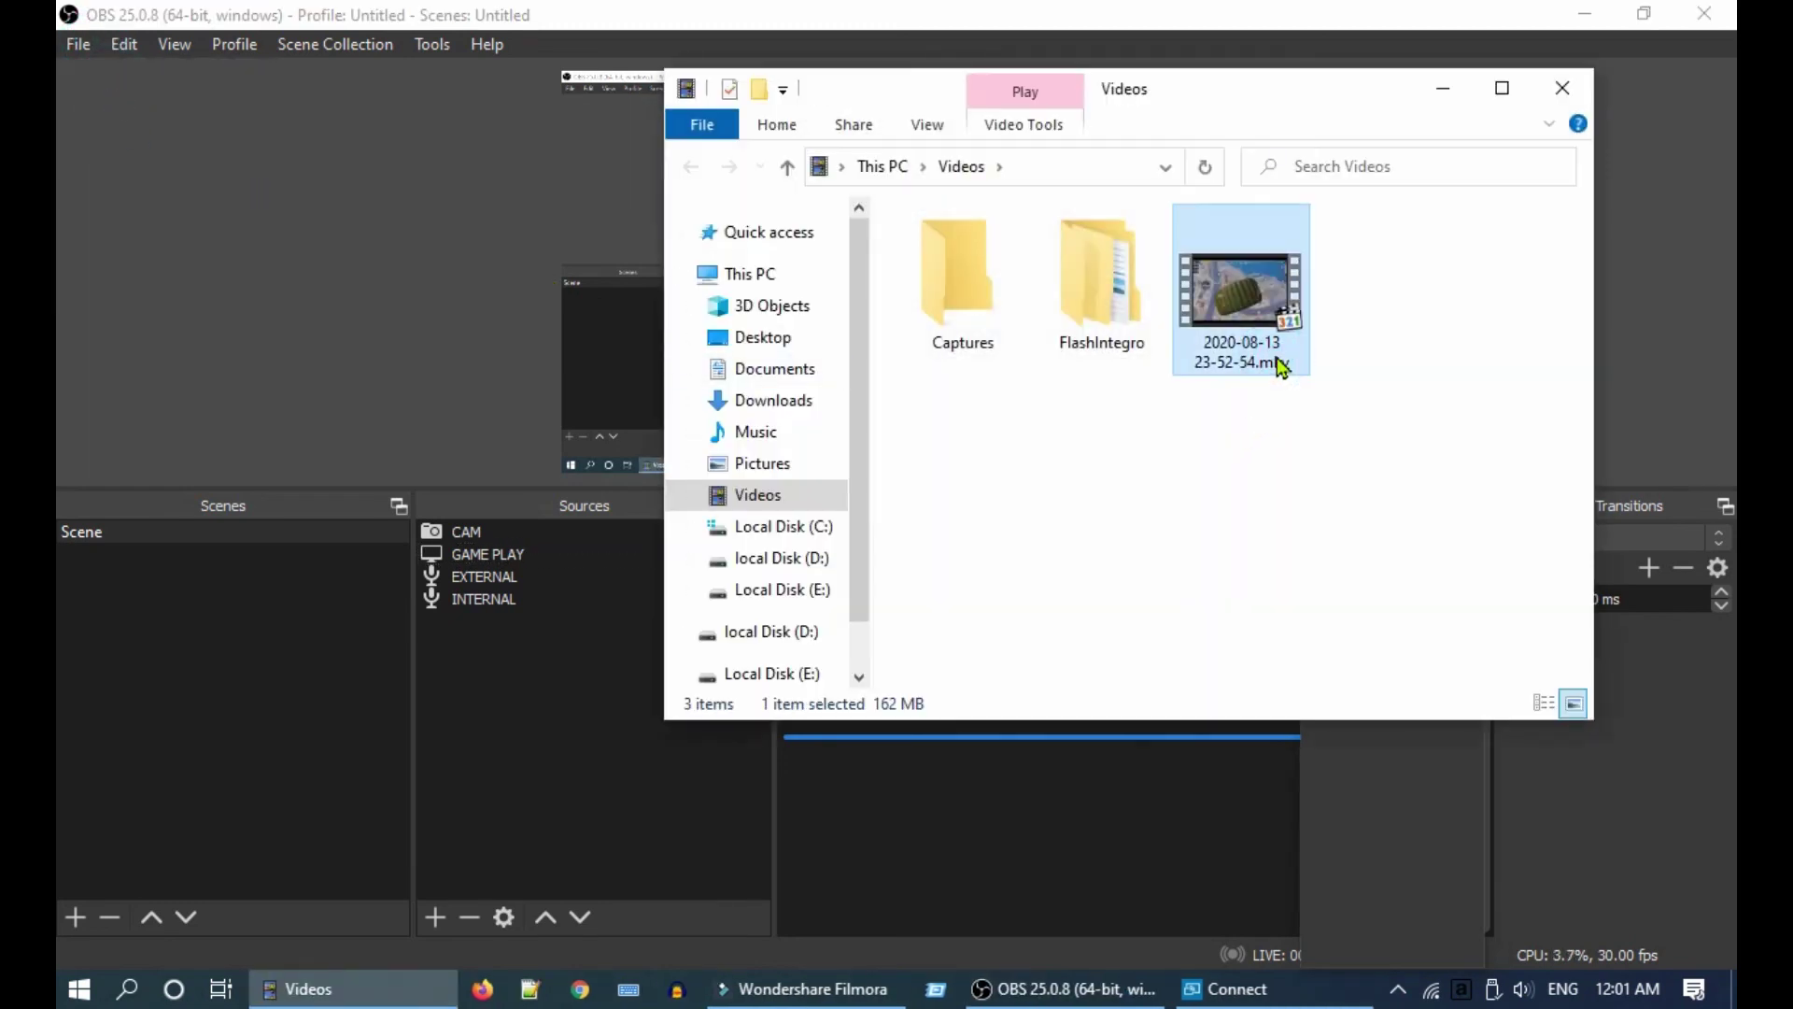